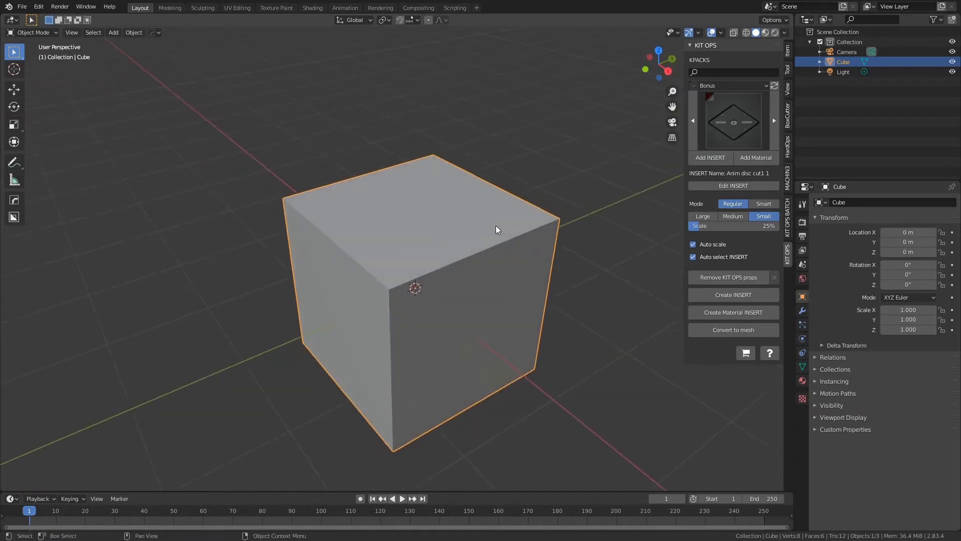
- Choose the HX Nxi KPACK and add its Nixiehori0 INSERT to the middle of the cube's front side face
left_click(724, 86)
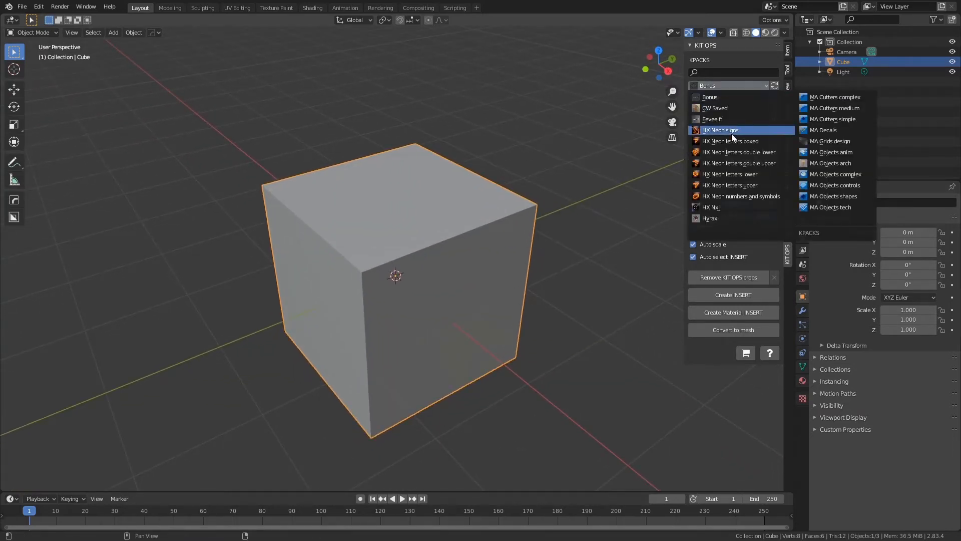
left_click(723, 206)
middle_click_drag(532, 197, 568, 173)
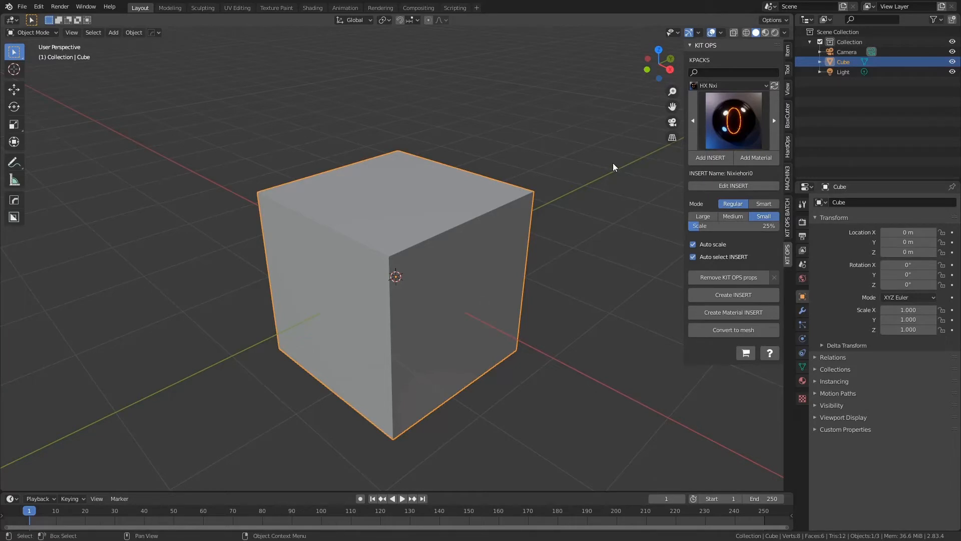
middle_click_drag(588, 161, 513, 227)
scroll(545, 222, "up", 2)
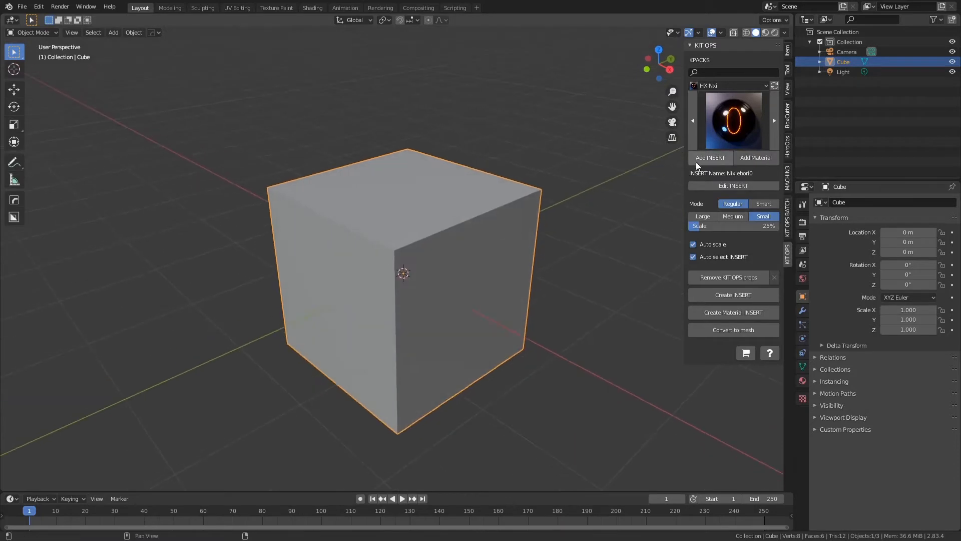
middle_click_drag(574, 205, 524, 214)
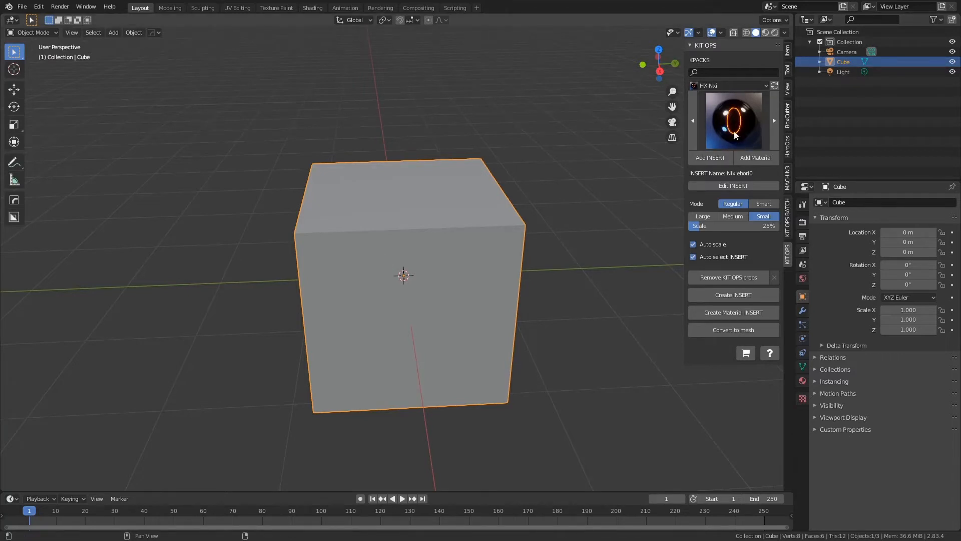
left_click(716, 157)
left_click(402, 289)
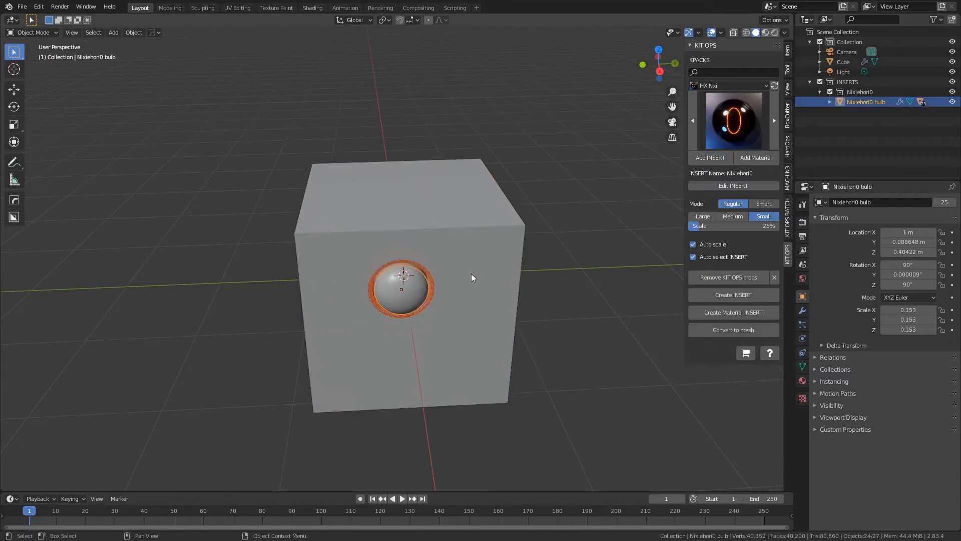
left_click(733, 120)
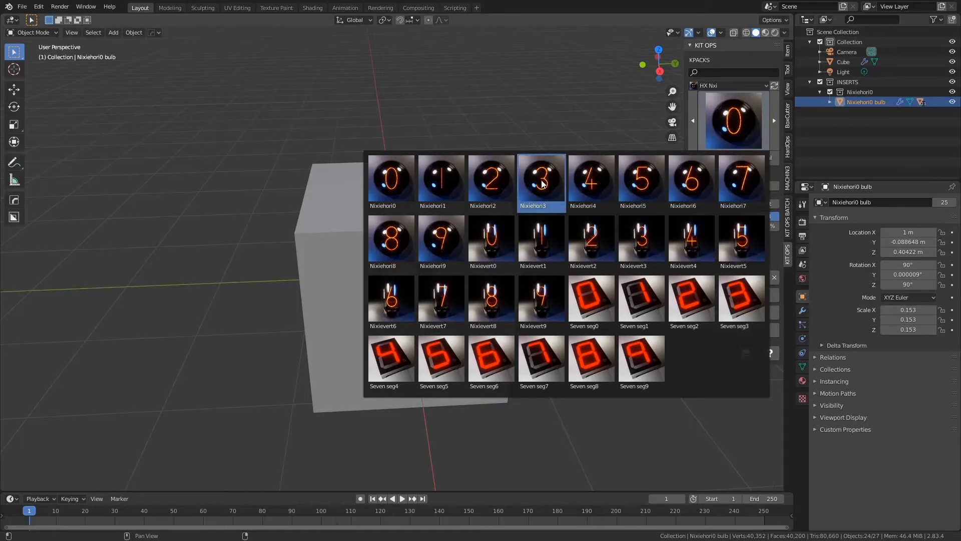
left_click(307, 333)
middle_click_drag(382, 313, 433, 292)
scroll(472, 279, "up", 5)
middle_click_drag(561, 255, 410, 286, "shift")
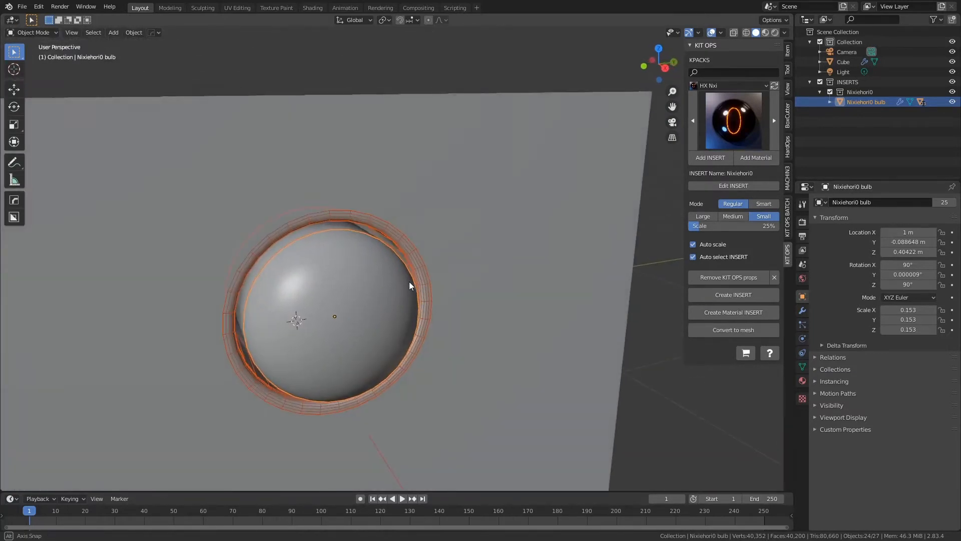
scroll(410, 286, "down", 8)
- Add the Nixievert0 INSERT at medium scale (50%) near the front corner of the cube's upper face
left_click(751, 125)
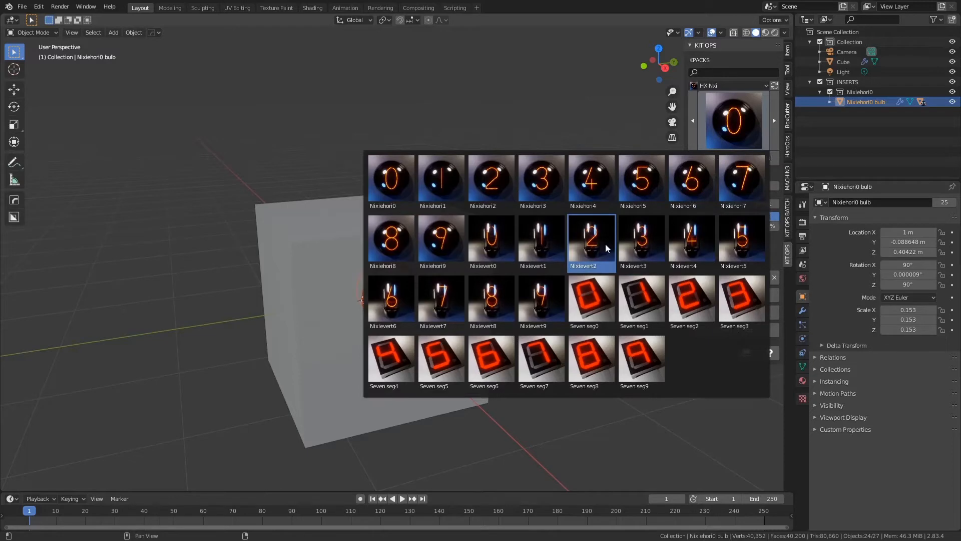
left_click(503, 245)
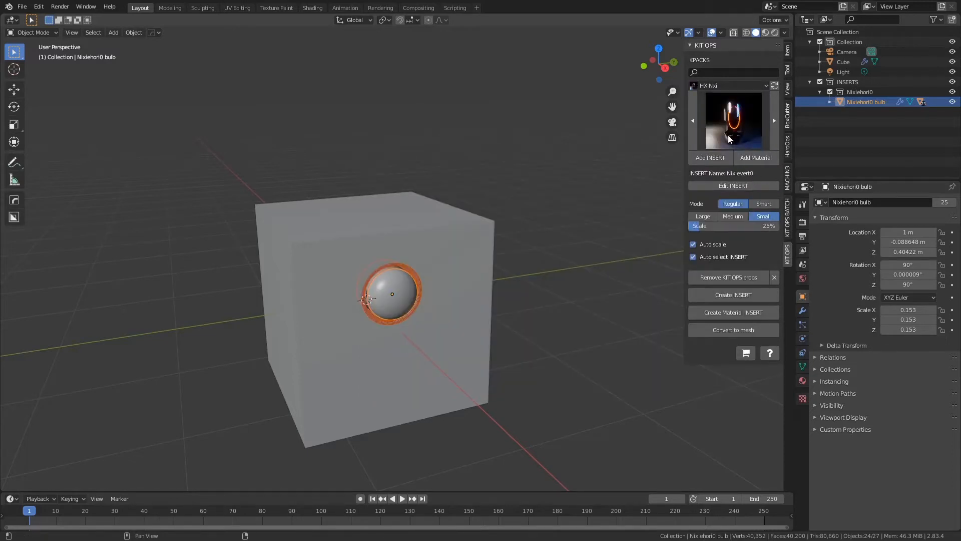
left_click(707, 159)
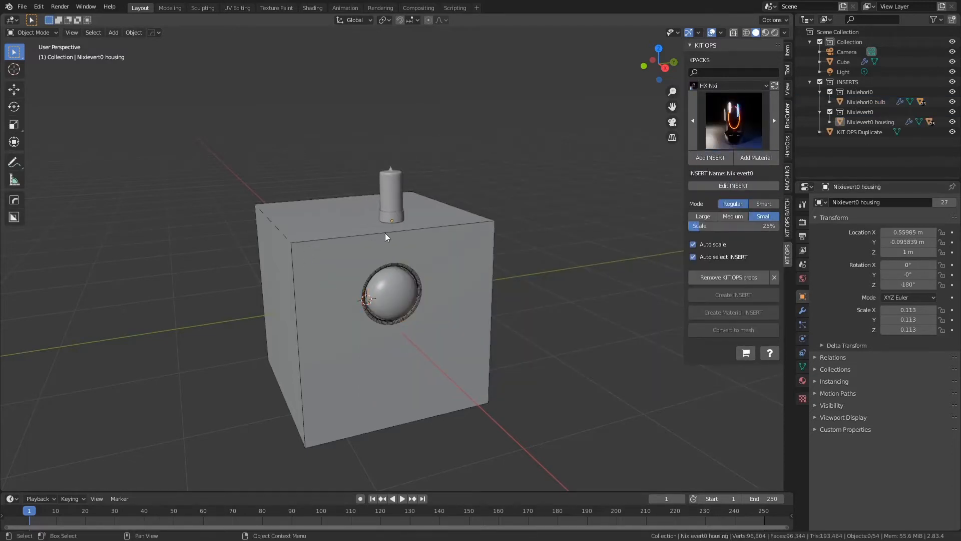
scroll(352, 242, "up", 1)
scroll(328, 237, "up", 1)
scroll(328, 236, "down", 1)
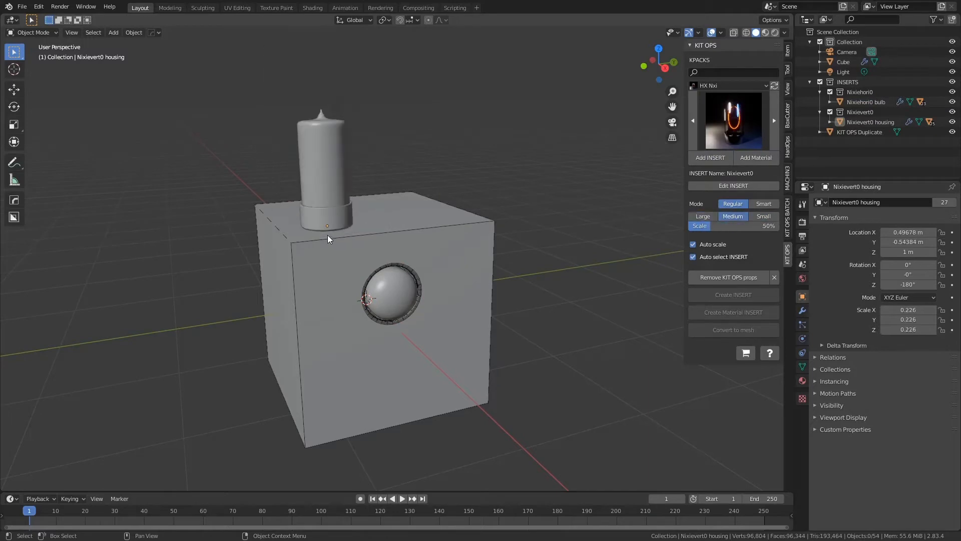
scroll(328, 238, "down", 1)
scroll(329, 239, "up", 2)
scroll(329, 240, "down", 1)
left_click(330, 240)
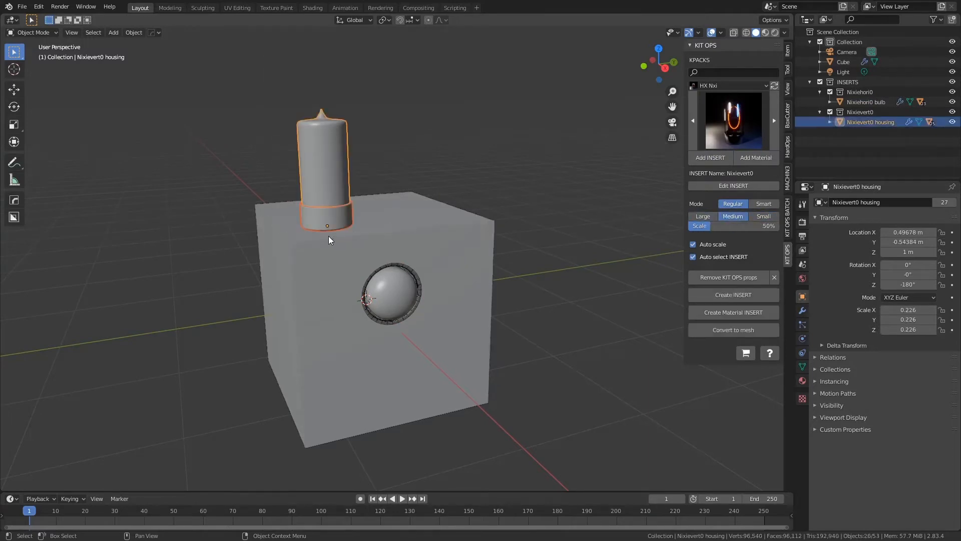
- Switch the viewport to rendered shading to preview the two nixie tubes on the cube
middle_click_drag(329, 240, 589, 190)
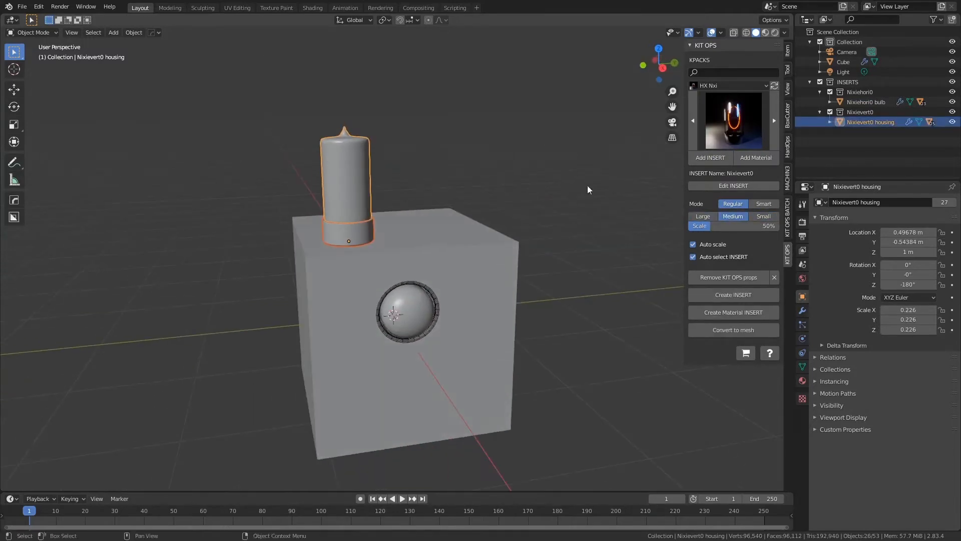
left_click(775, 33)
scroll(511, 223, "up", 4)
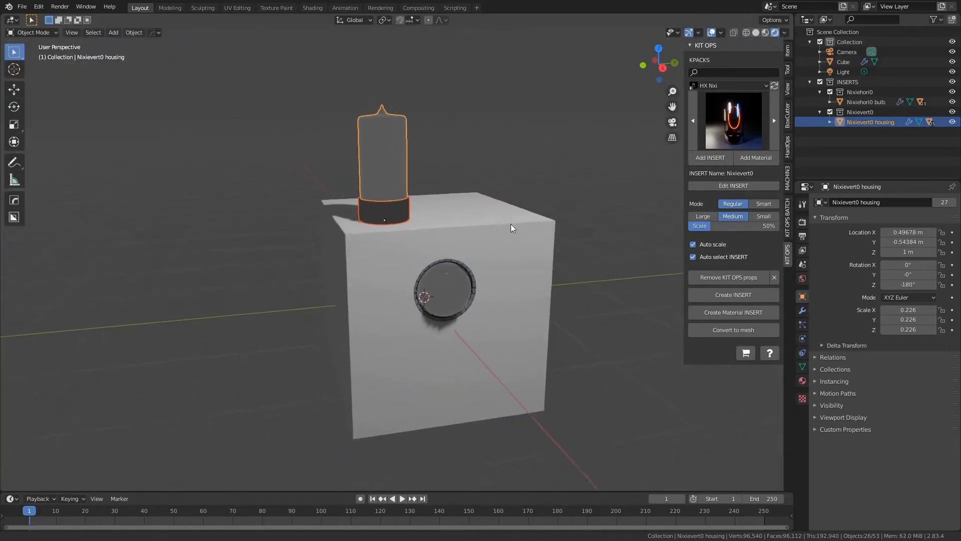
middle_click_drag(520, 227, 480, 217)
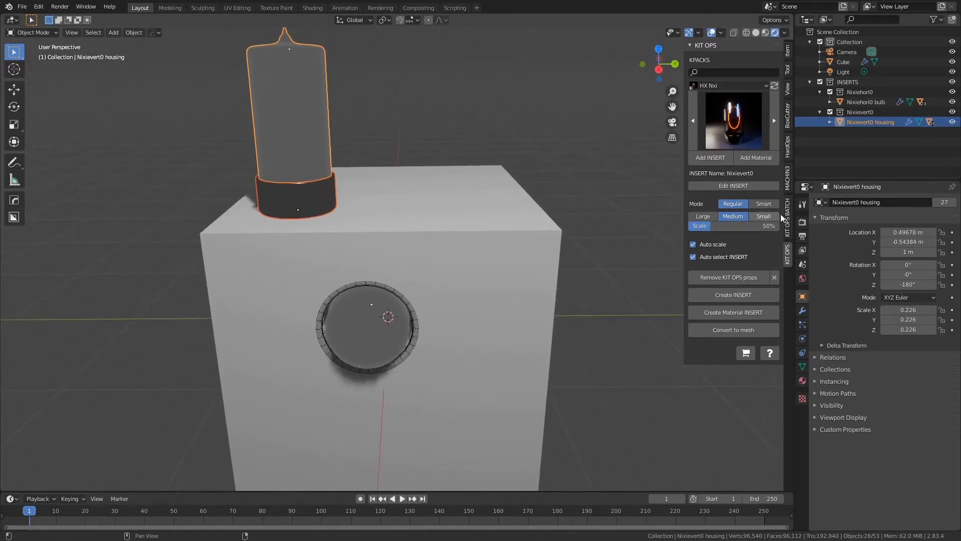
- Enable Screen Space Reflections with Refraction in the Eevee render settings
left_click(804, 223)
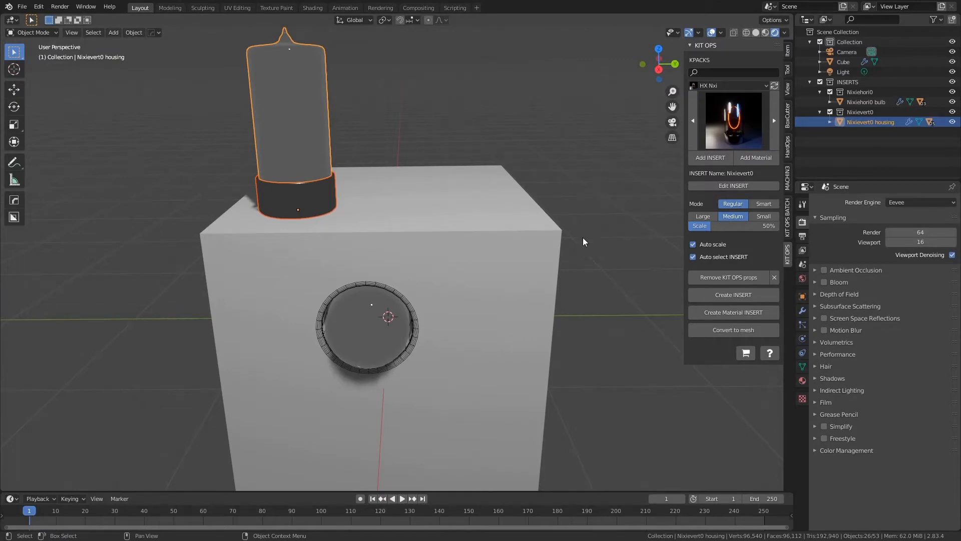
mouse_move(454, 251)
middle_mouse_down()
mouse_move(489, 251)
mouse_move(437, 243)
mouse_move(449, 264)
middle_mouse_up()
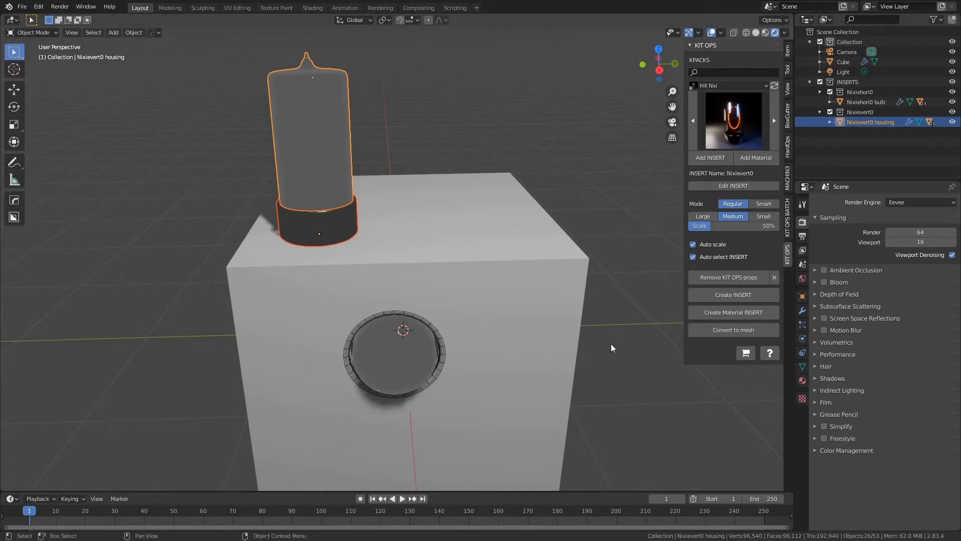
middle_click_drag(611, 348, 657, 340)
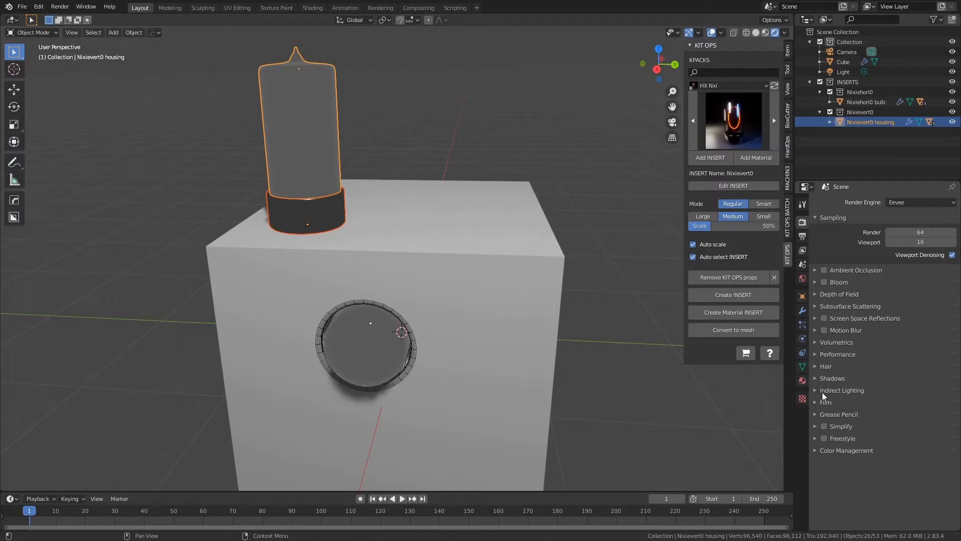
left_click(816, 320)
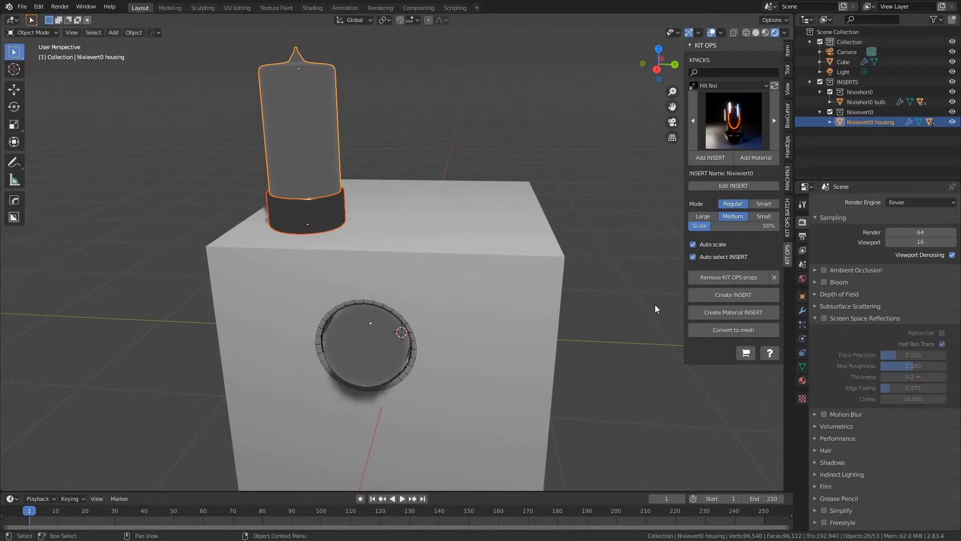
middle_click_drag(550, 293, 569, 294)
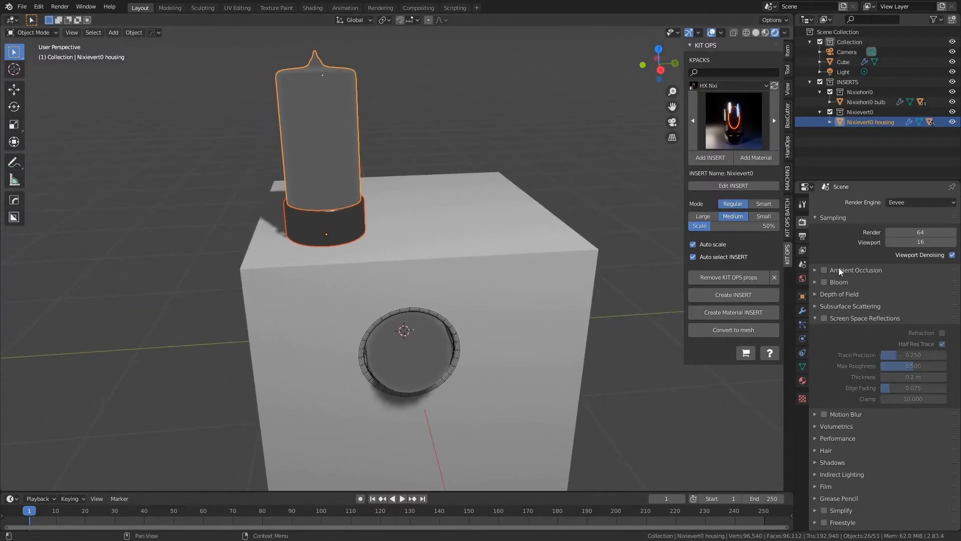
left_click(825, 318)
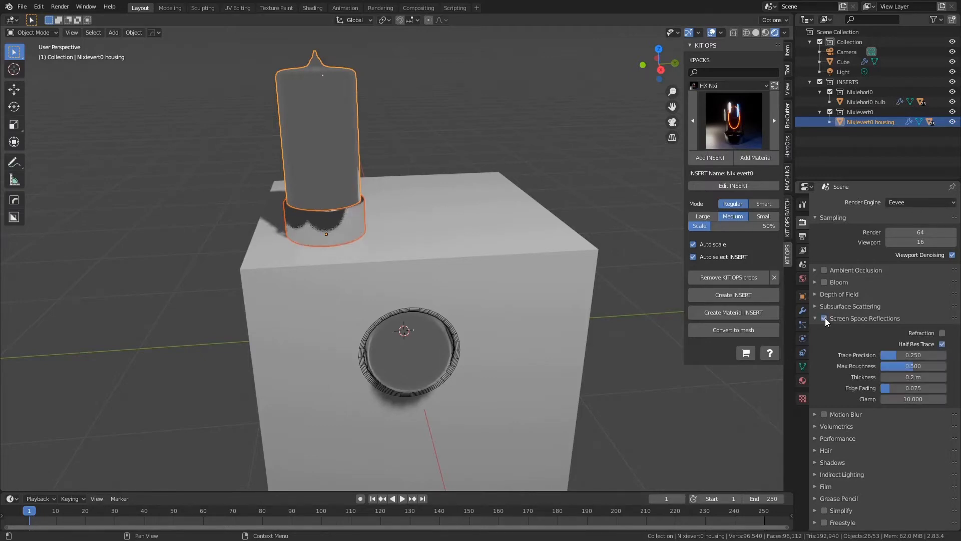
left_click(943, 334)
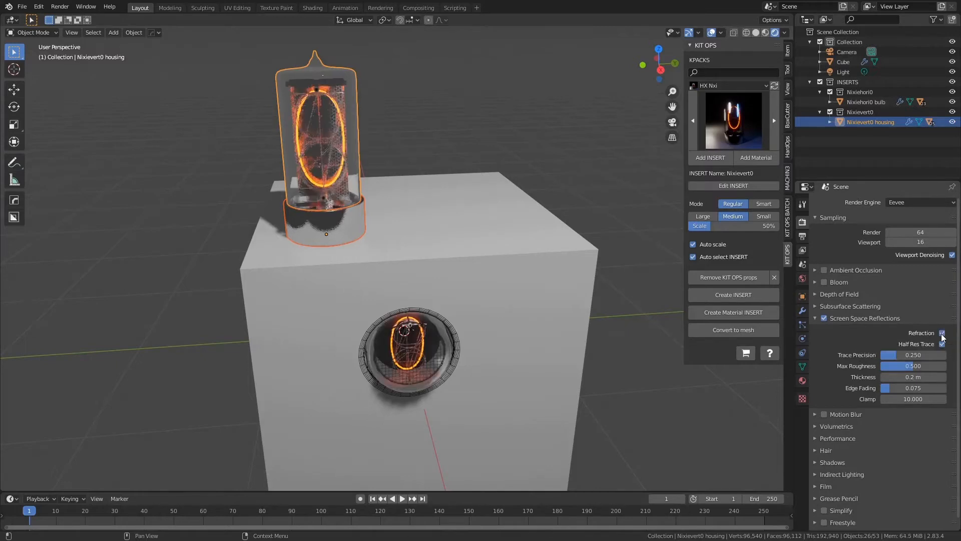
- Set the screen space reflections to trace precision 1.000, thickness 0.1 m and clamp 1.000
middle_click_drag(573, 343, 428, 341)
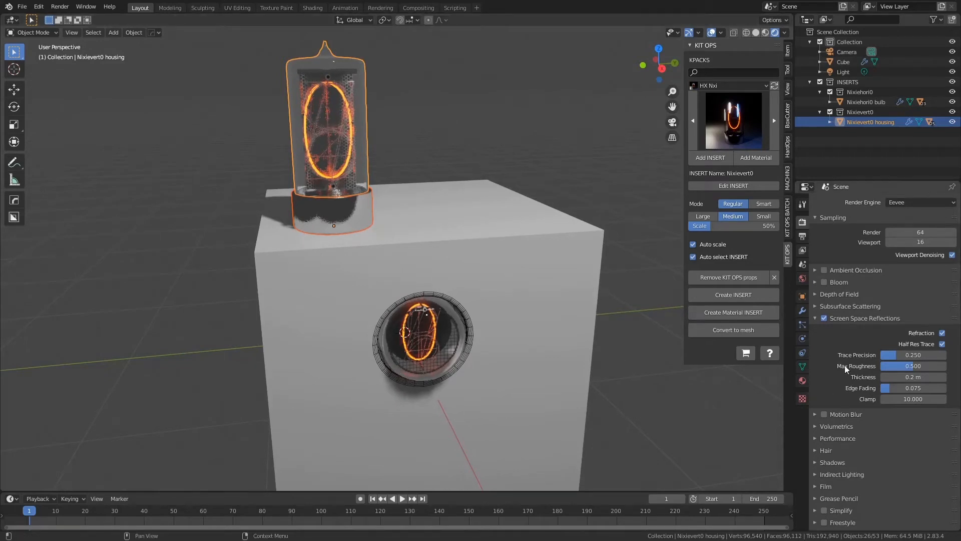
left_click_drag(896, 359, 944, 356)
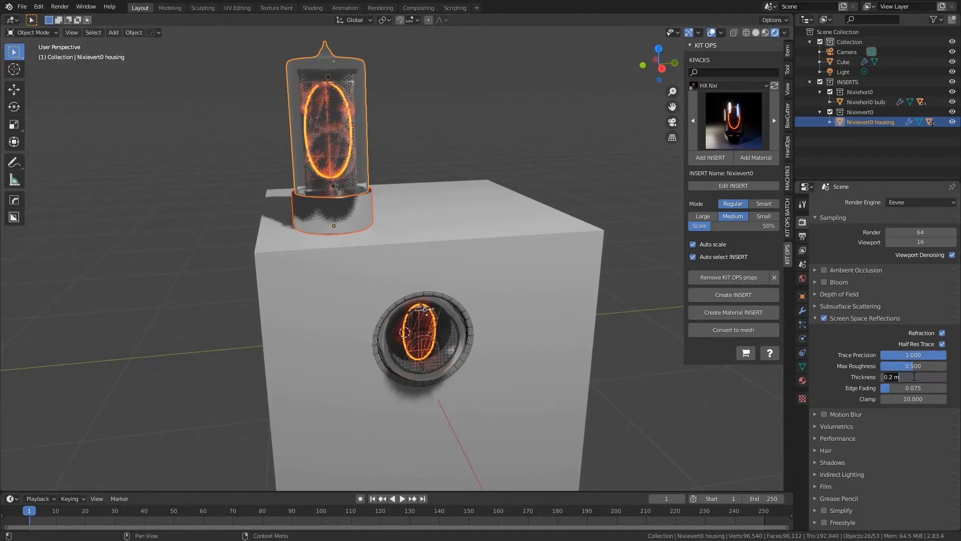
double_click(909, 398)
type("1")
key("Return")
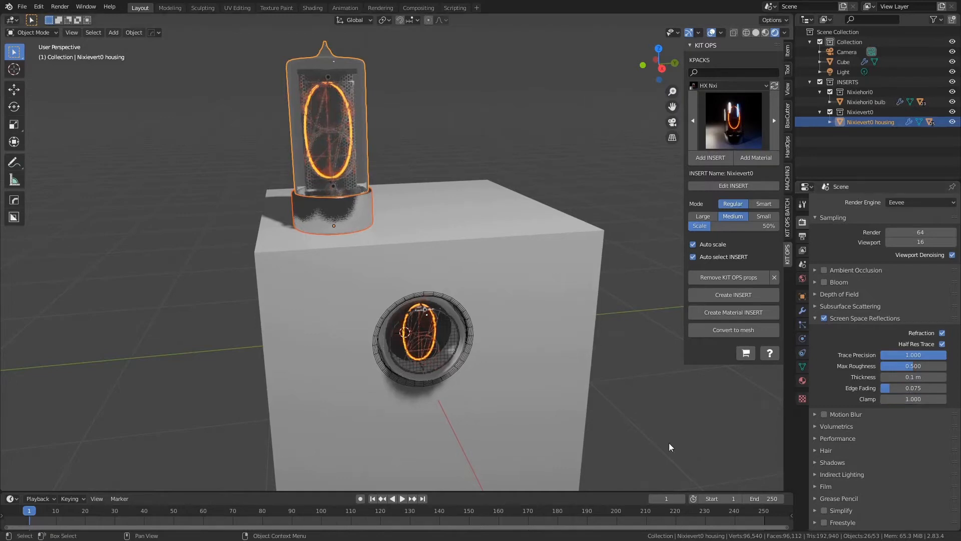
middle_click_drag(541, 361, 544, 364)
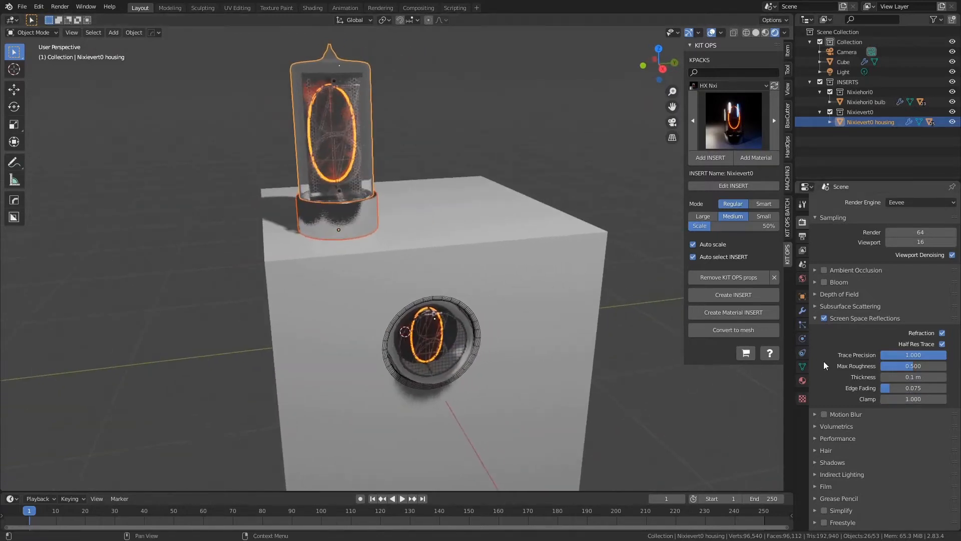
- Enable Bloom in the render settings so the nixie digits glow
left_click(824, 283)
middle_click_drag(591, 295, 349, 234)
middle_click_drag(279, 192, 476, 326)
- Make the cube material's base color near-black and set its roughness to 0.250, keeping metallic at 0.000
left_click(534, 300)
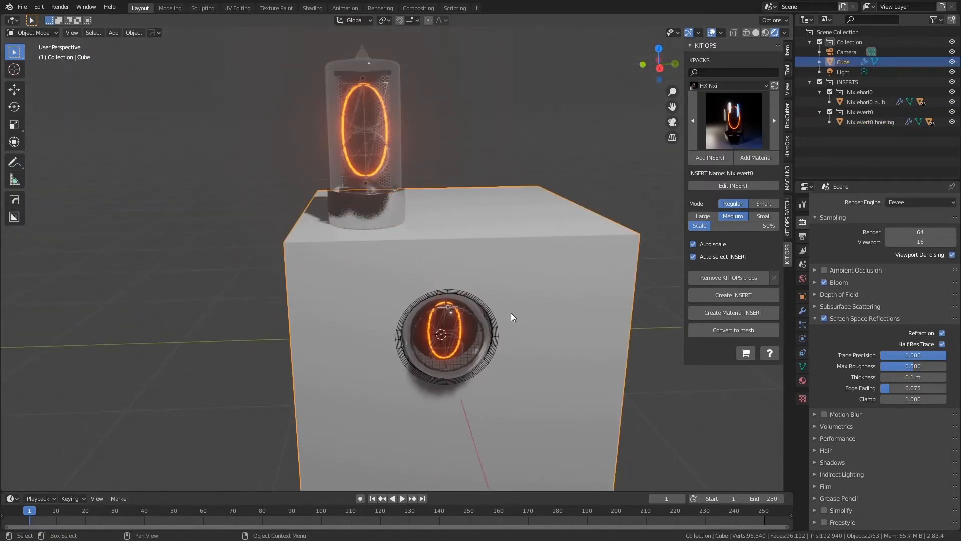
left_click(803, 381)
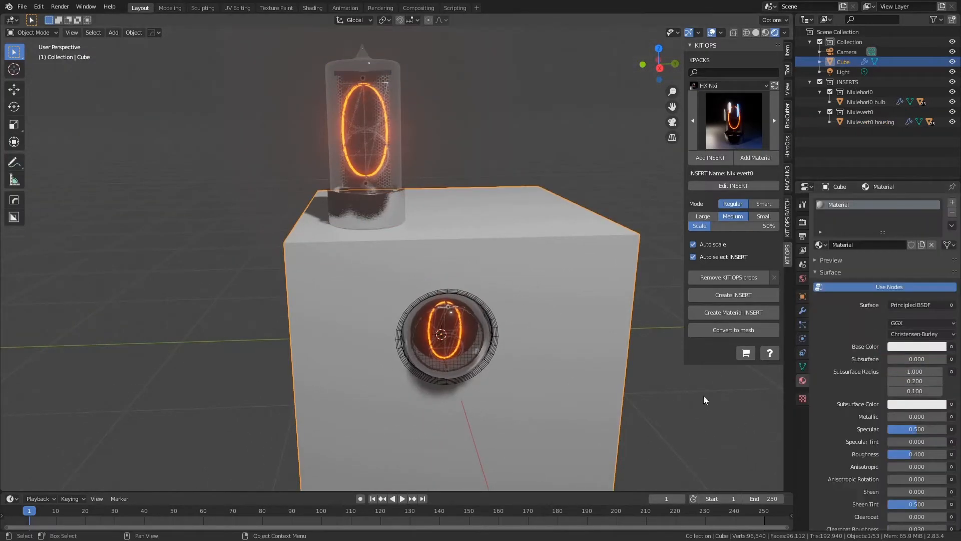
left_click(930, 349)
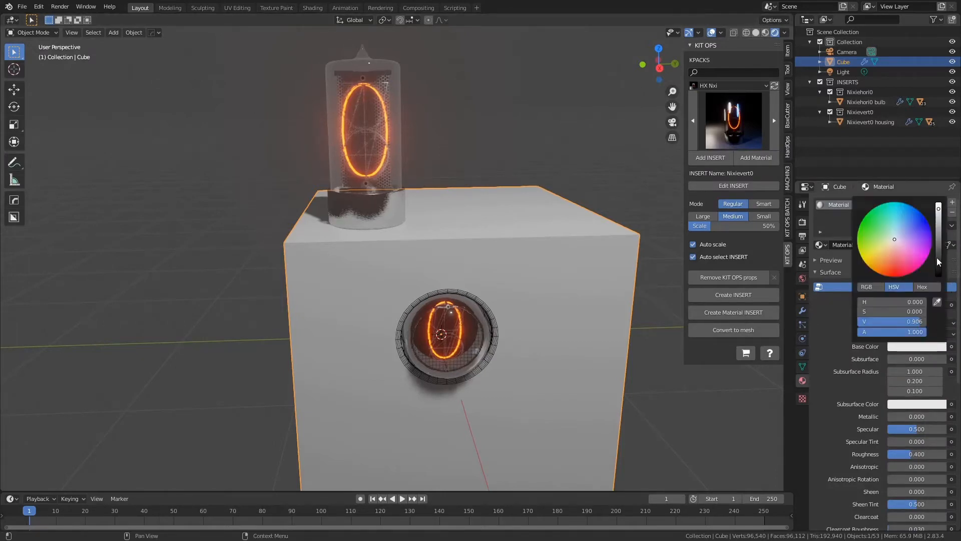
left_click(939, 266)
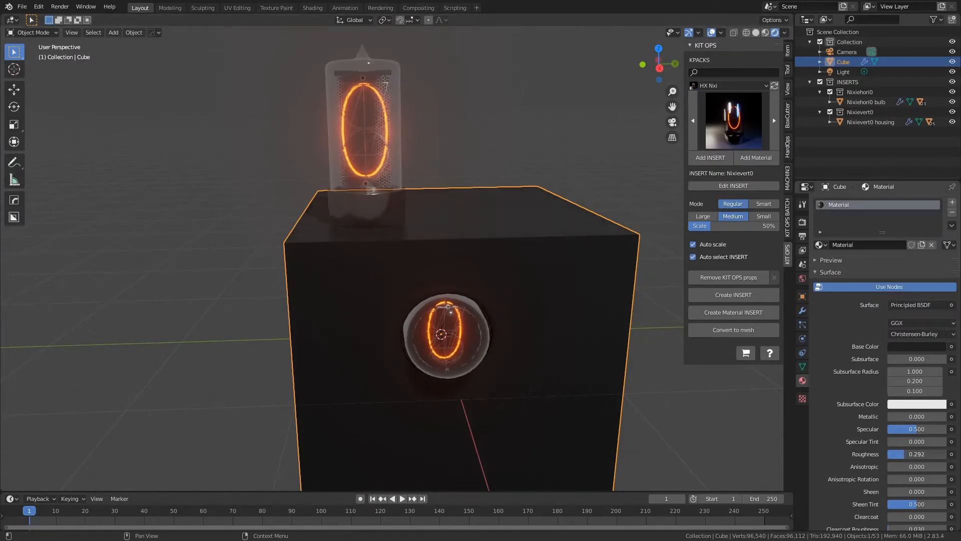
left_click_drag(906, 454, 903, 454)
mouse_move(900, 416)
left_mouse_down()
mouse_move(960, 417)
mouse_move(890, 417)
left_mouse_up()
mouse_move(603, 272)
middle_mouse_down()
mouse_move(707, 281)
mouse_move(595, 284)
middle_mouse_up()
- Bake the scene's indirect lighting from the render settings
left_click(803, 223)
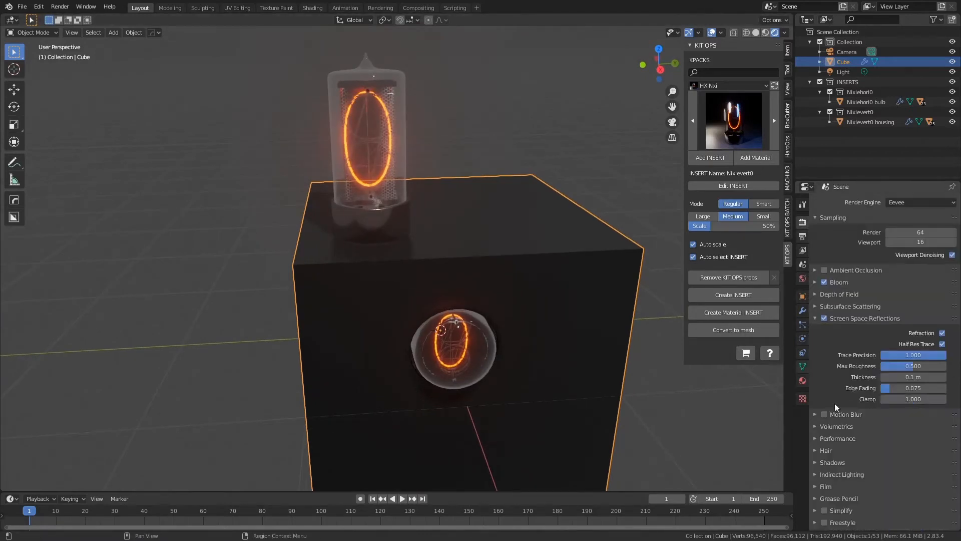
left_click(819, 475)
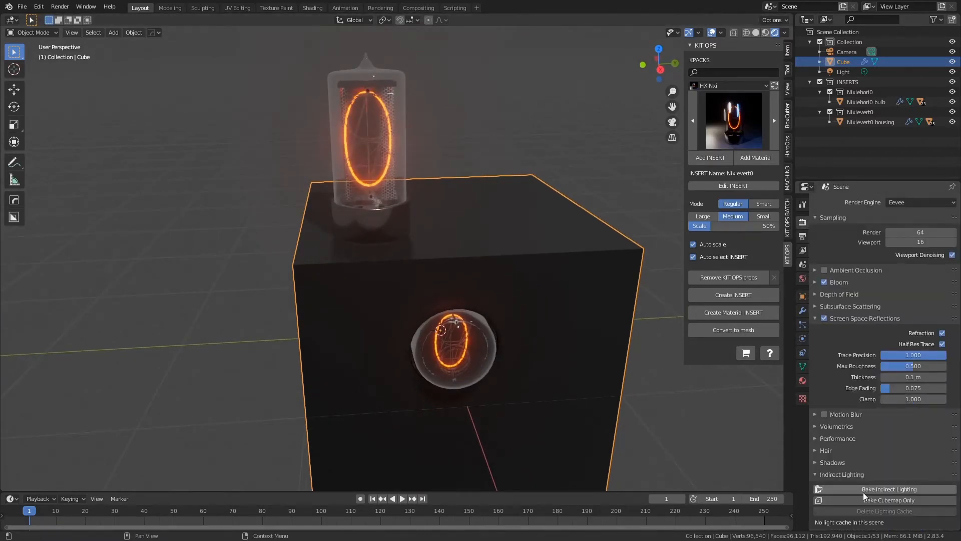
mouse_move(504, 333)
middle_mouse_down()
mouse_move(476, 330)
mouse_move(470, 257)
mouse_move(494, 348)
mouse_move(524, 326)
mouse_move(506, 337)
middle_mouse_up()
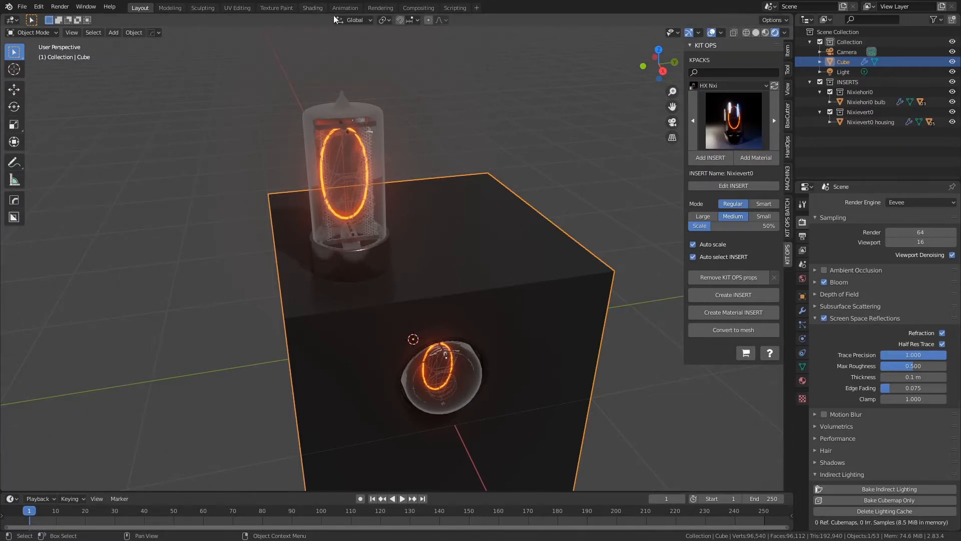
- In the Shading workspace, add an Environment Texture with Mapping and Texture Coordinate nodes to the World background's color, placed clear of the Background node
left_click(313, 8)
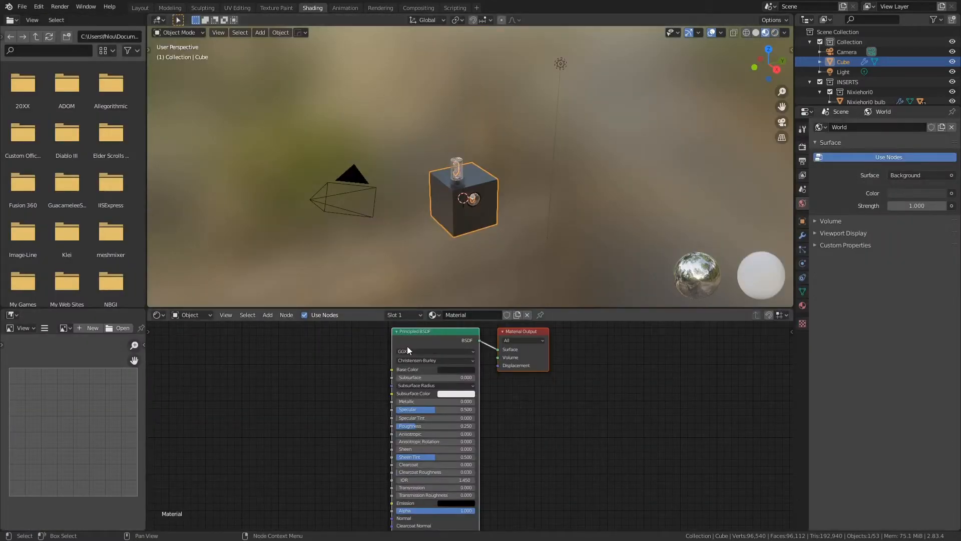
left_click(191, 316)
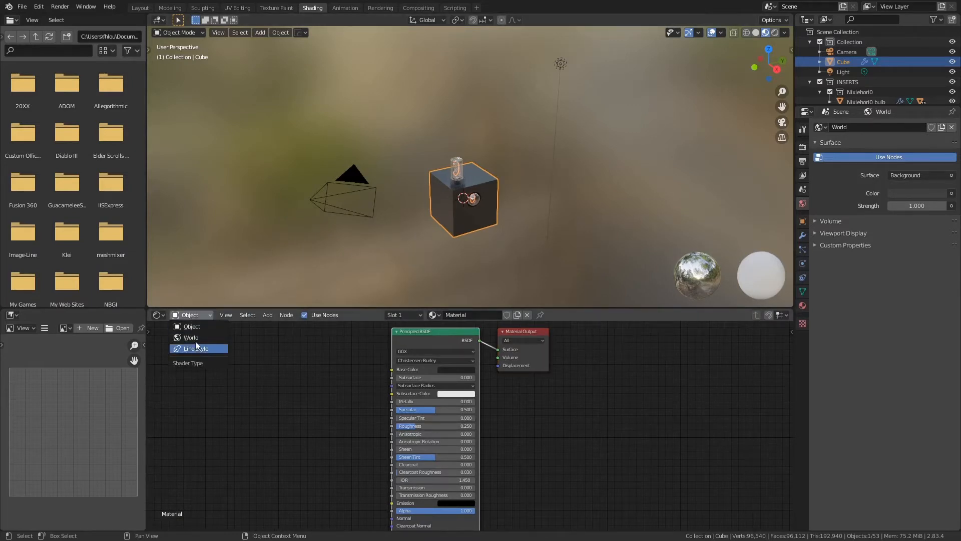
left_click(194, 339)
middle_click_drag(287, 357, 398, 402)
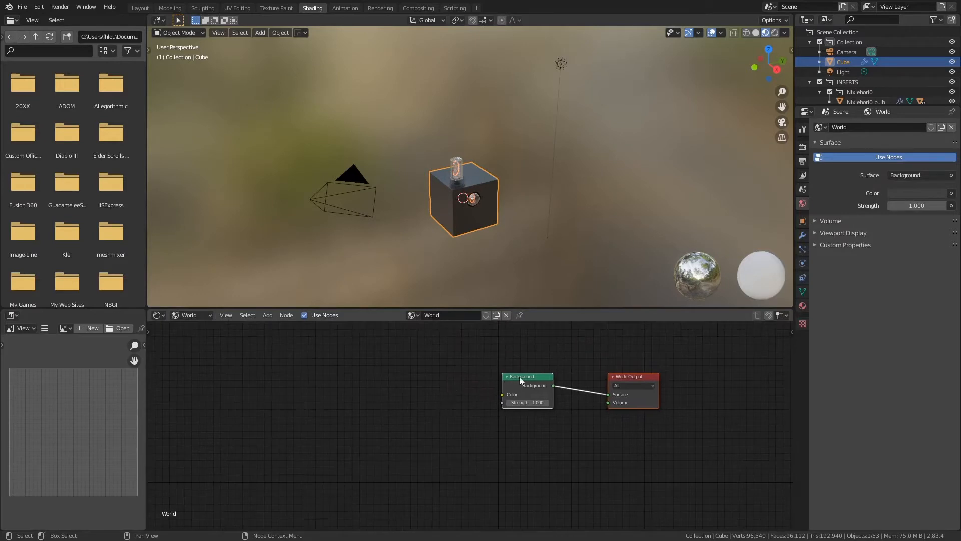
left_click(520, 377)
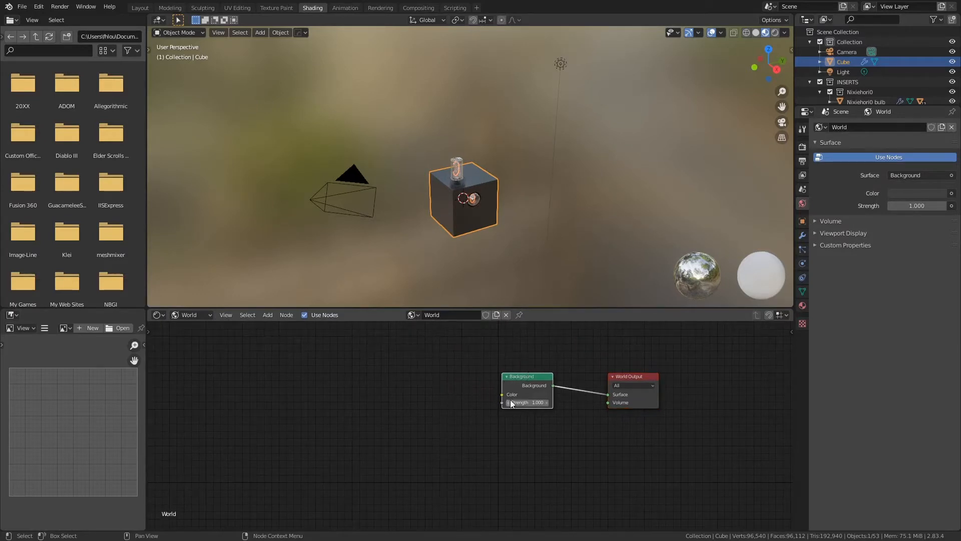
key("ctrl+t")
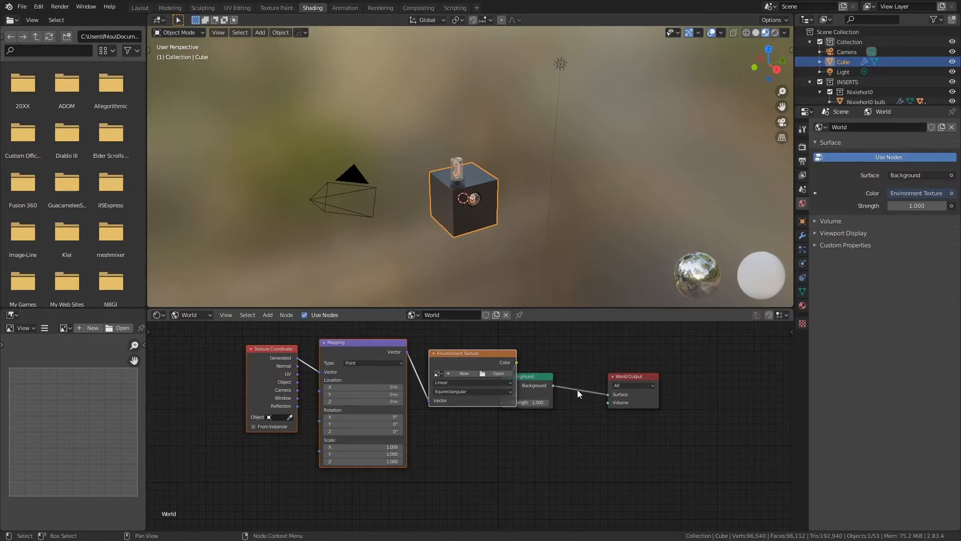
key("g")
left_click(511, 401)
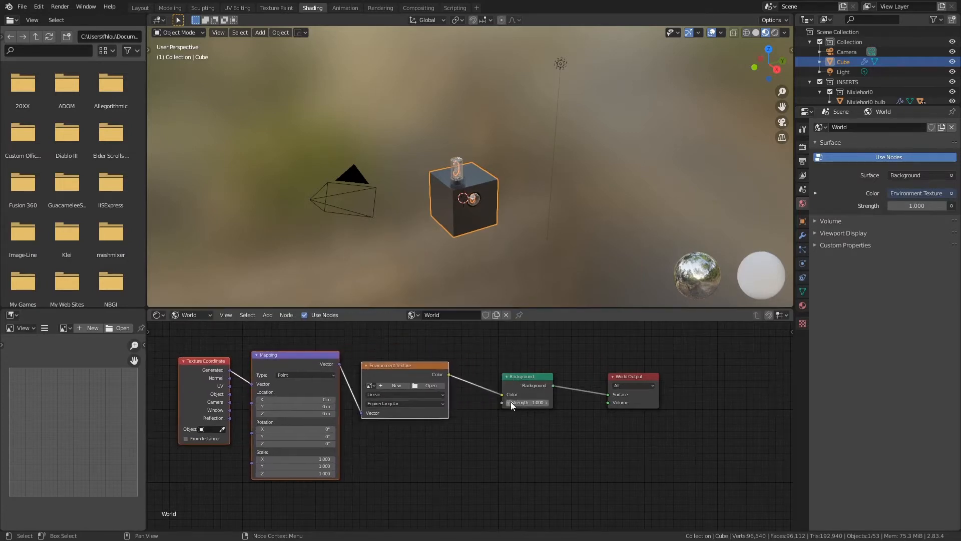
- Load canada_montreal_loft_max_sunny.exr into the environment texture and switch the viewport to Rendered shading
left_click(432, 386)
left_click(270, 412)
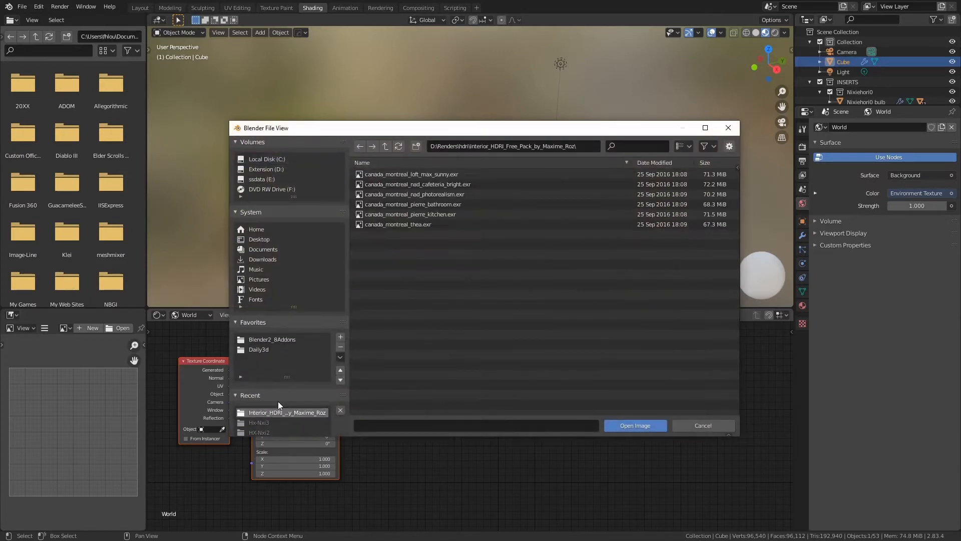
double_click(405, 174)
key("z")
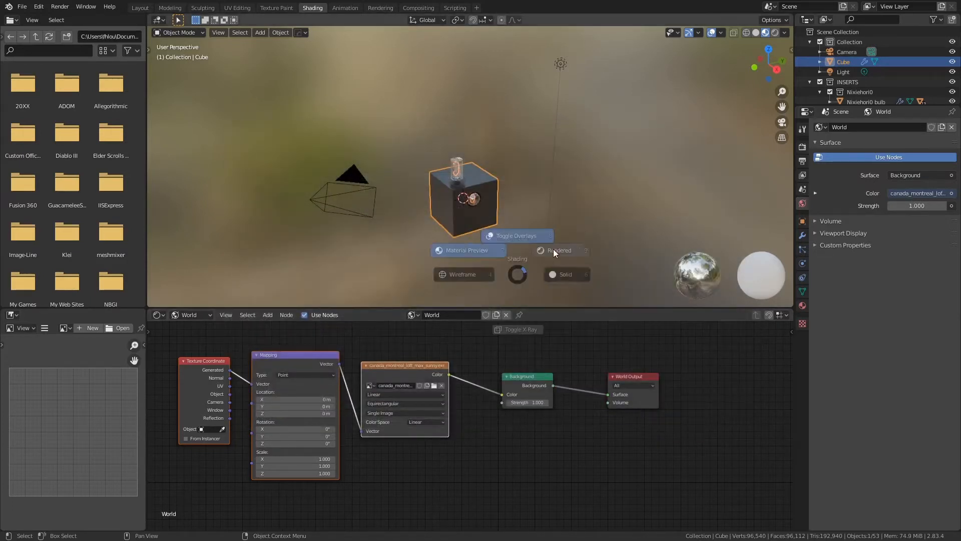
left_click(589, 234)
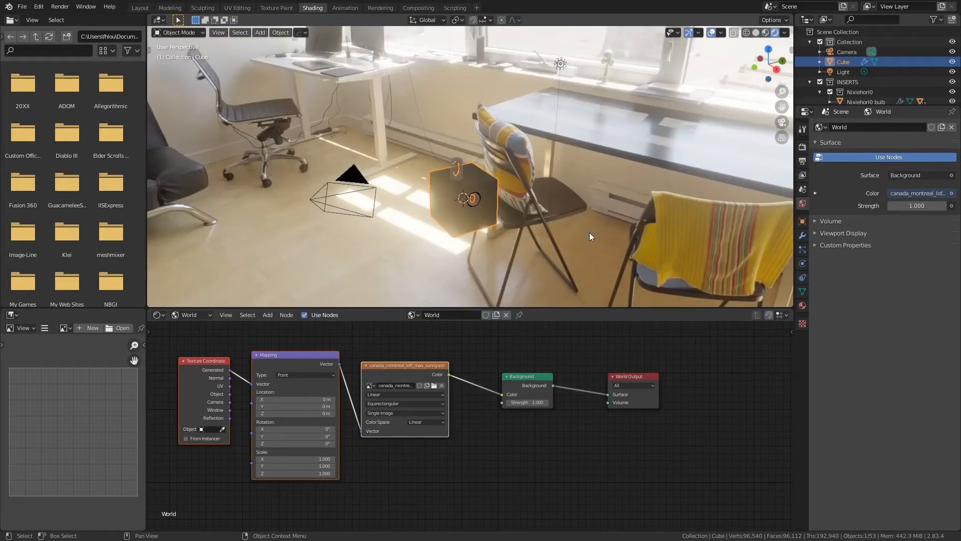
- Rotate the environment image to 187° about Z in the Mapping node
mouse_move(590, 232)
middle_mouse_down()
mouse_move(600, 197)
mouse_move(605, 210)
mouse_move(462, 224)
mouse_move(481, 225)
mouse_move(501, 278)
middle_mouse_up()
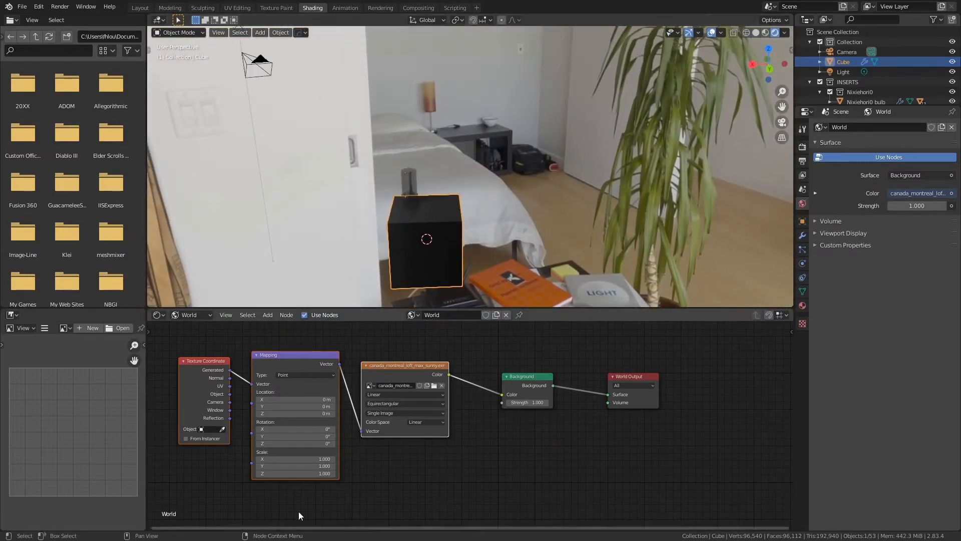
left_click_drag(266, 446, 269, 446)
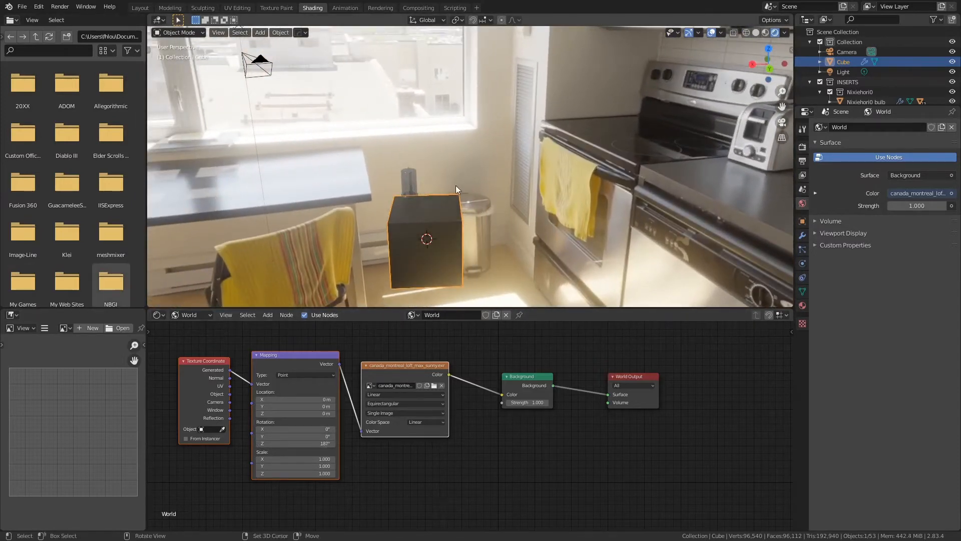
middle_click_drag(456, 185, 519, 169)
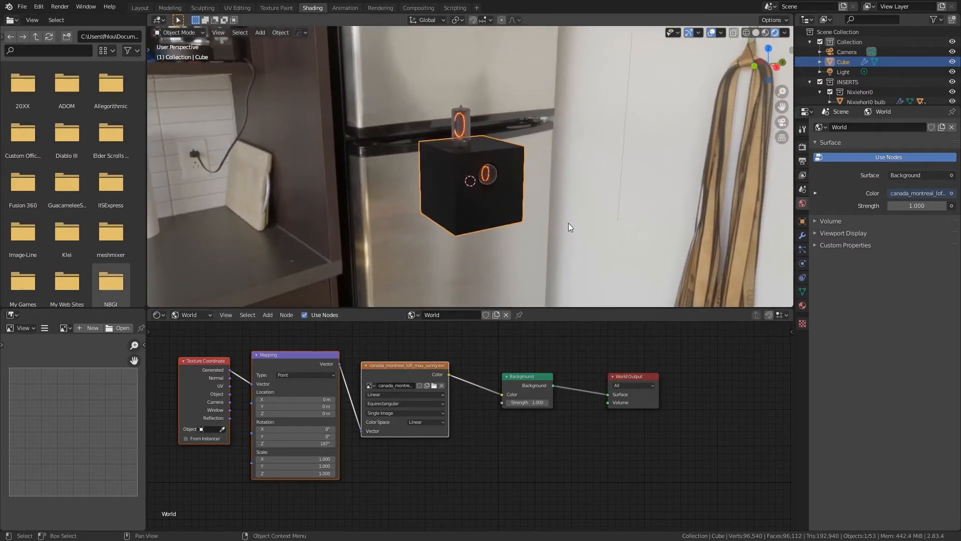
- Bake the indirect lighting again with the HDRI environment and bring the nixie tubes into close view
left_click(803, 147)
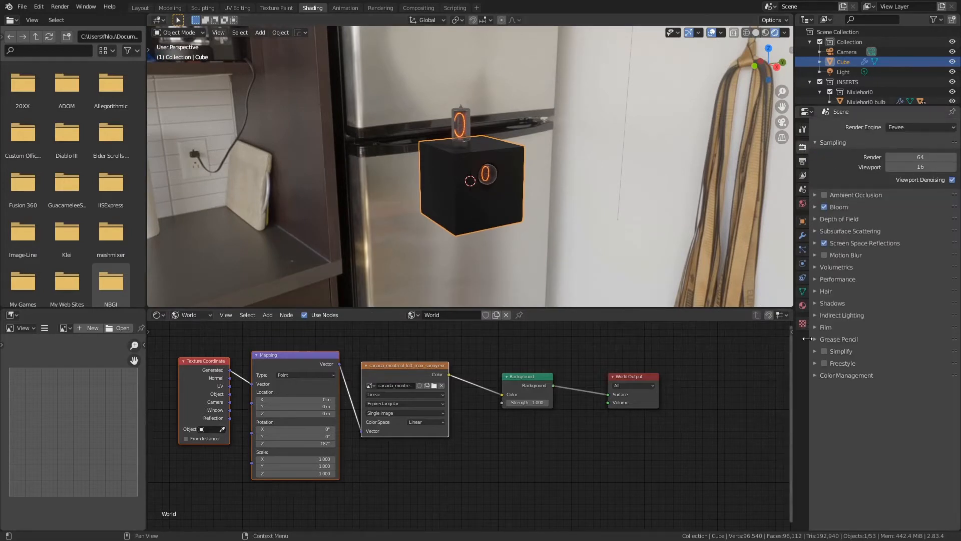
left_click(815, 315)
left_click(904, 328)
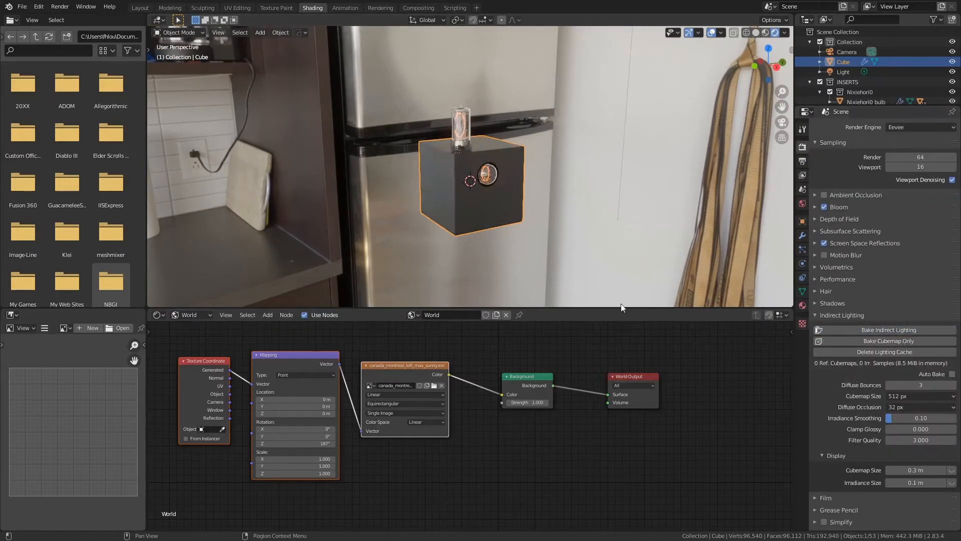
scroll(478, 216, "up", 4)
middle_click_drag(505, 155, 474, 265)
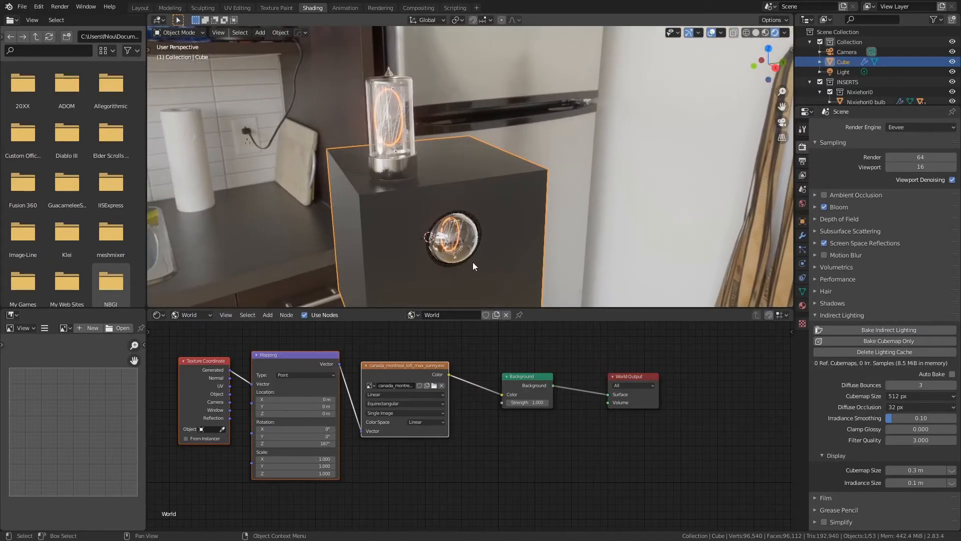
- Set the World background strength to 0.2 and look over the upright tube under the dimmer lighting
left_click(531, 402)
type(".2")
key("Return")
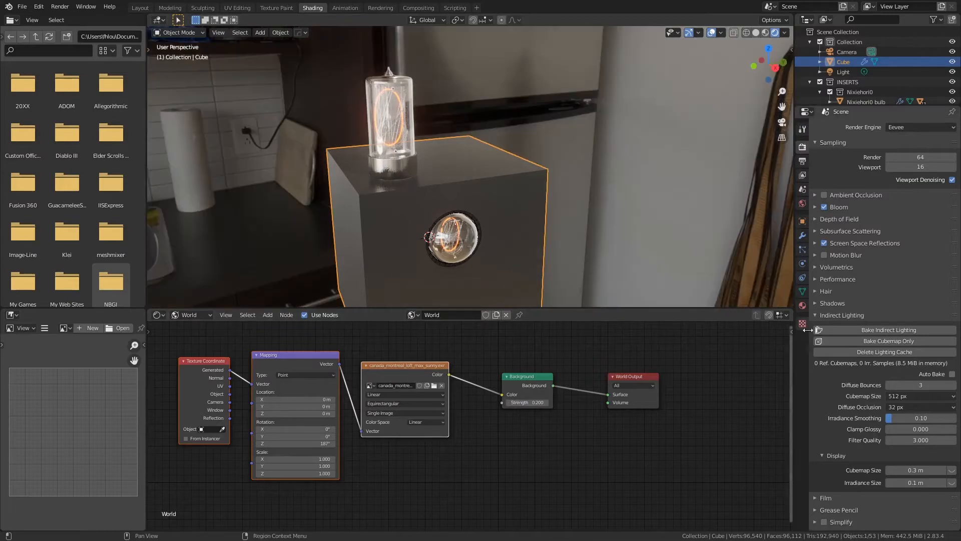
middle_click_drag(385, 160, 420, 208)
scroll(385, 159, "up", 6)
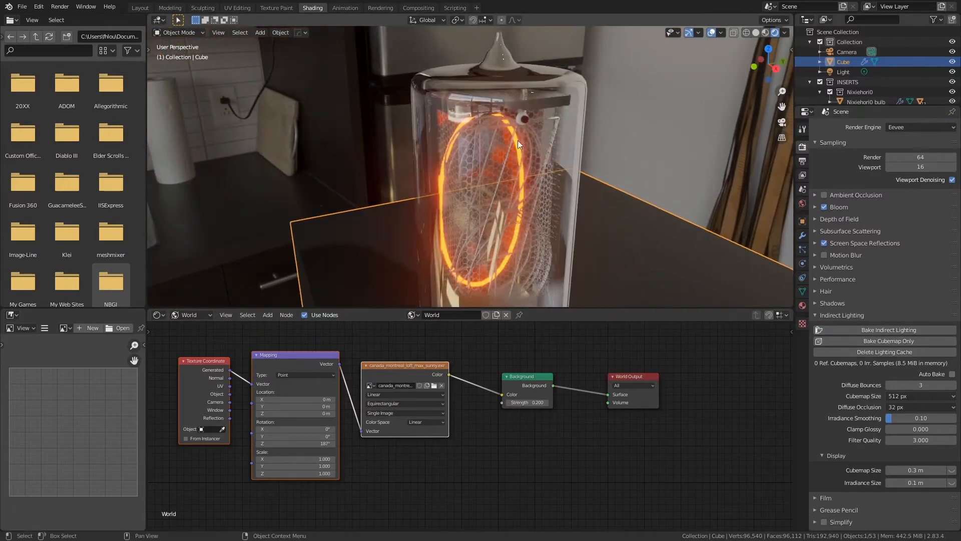
scroll(508, 181, "down", 4)
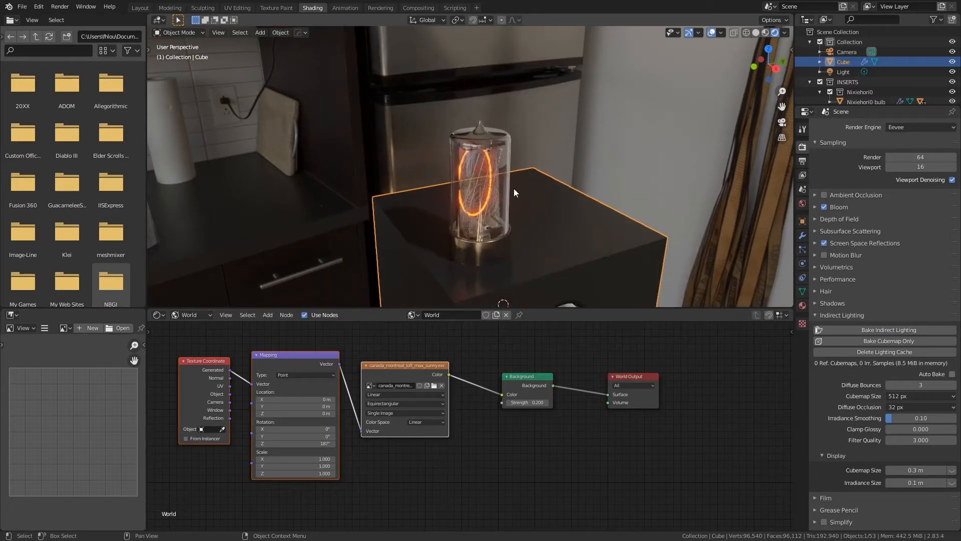
middle_click_drag(514, 188, 405, 200)
- Return to the Layout workspace, select the upright nixie tube on top of the cube and show its custom properties
left_click(145, 9)
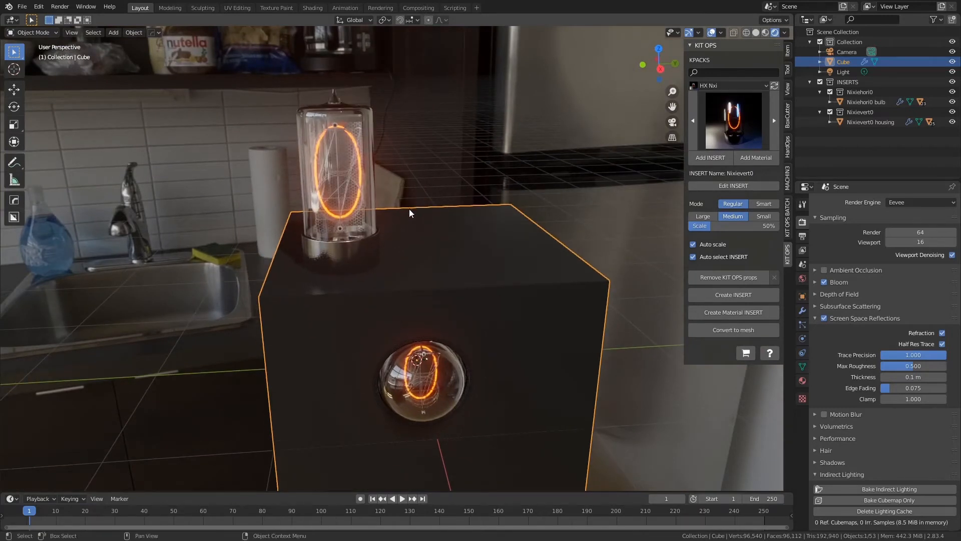
middle_click_drag(404, 214, 410, 186)
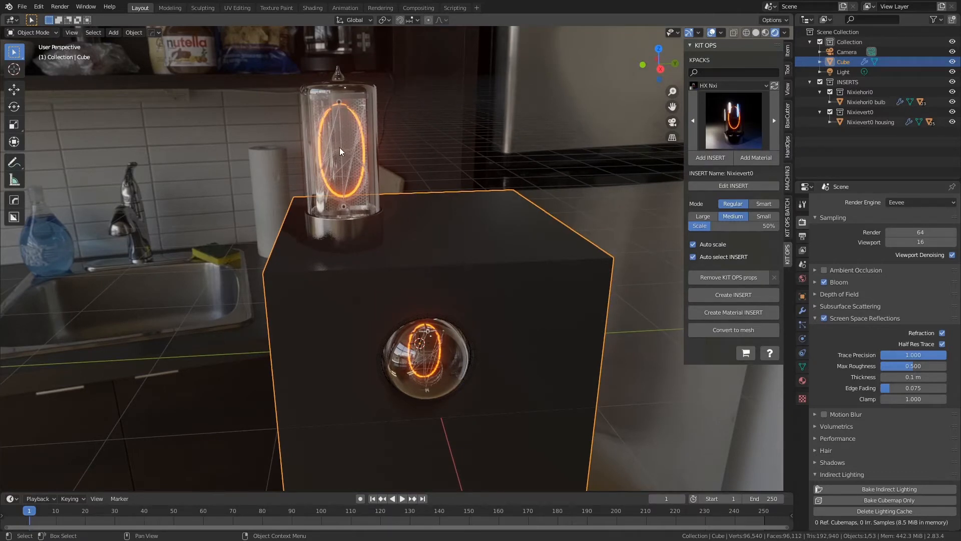
middle_click_drag(337, 151, 381, 162, "shift")
left_click(400, 157)
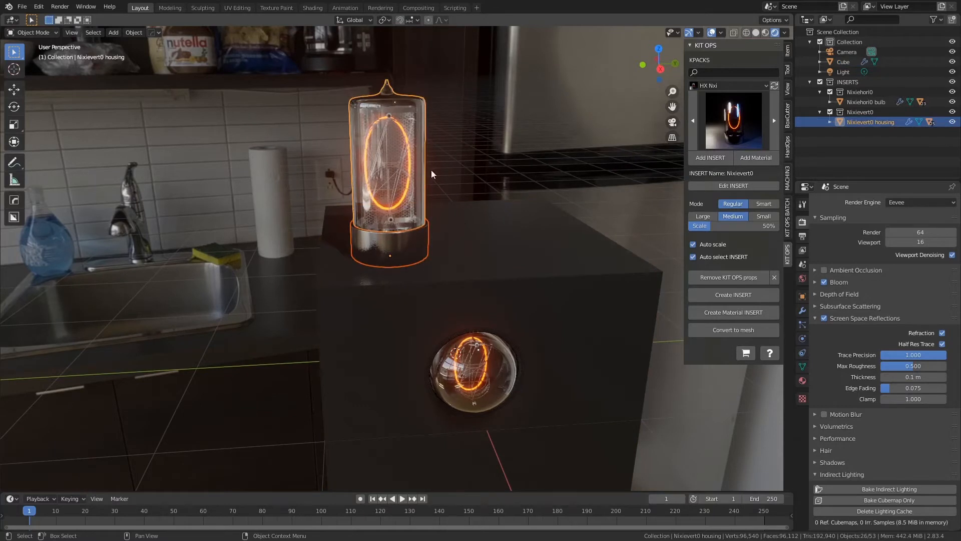
left_click(789, 51)
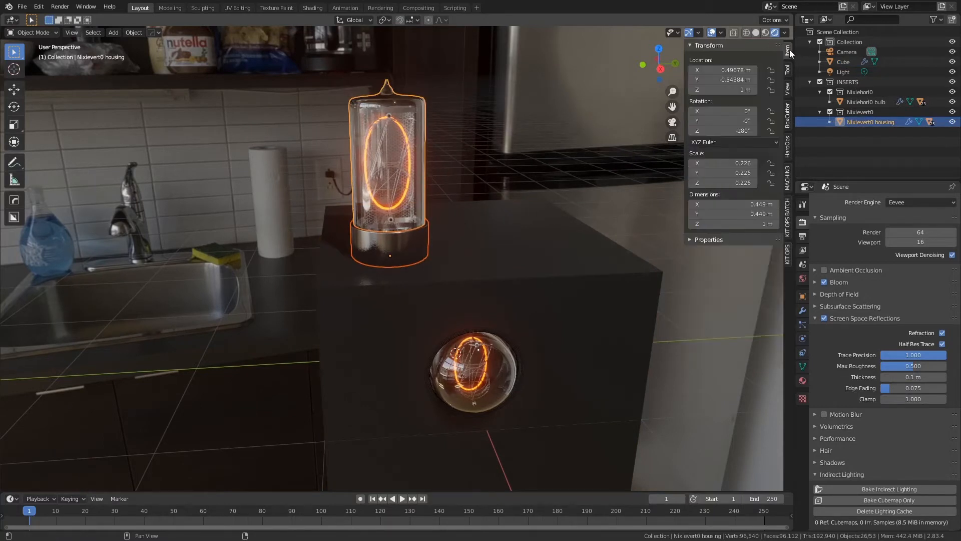
left_click(717, 241)
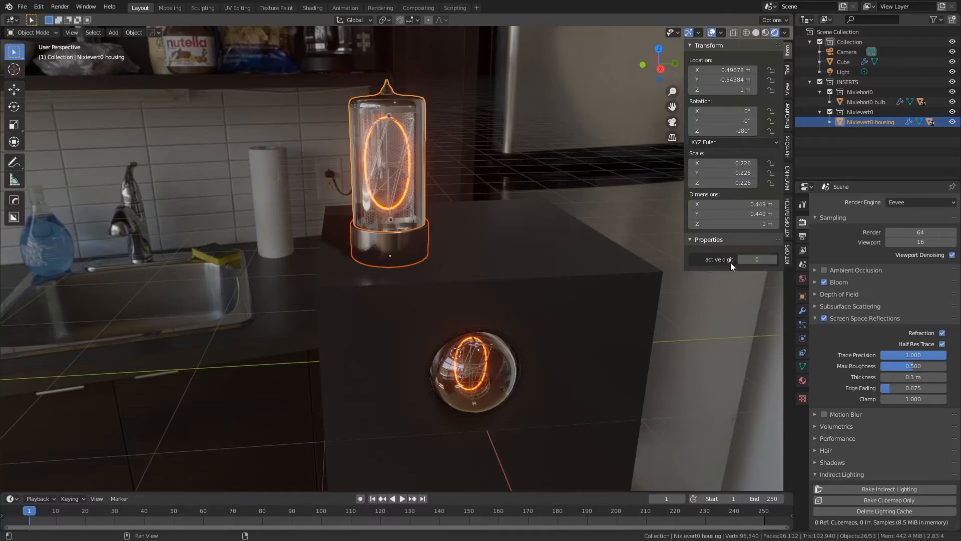
- Step the upright tube's active digit up to 8
left_click(775, 259)
left_click(775, 259)
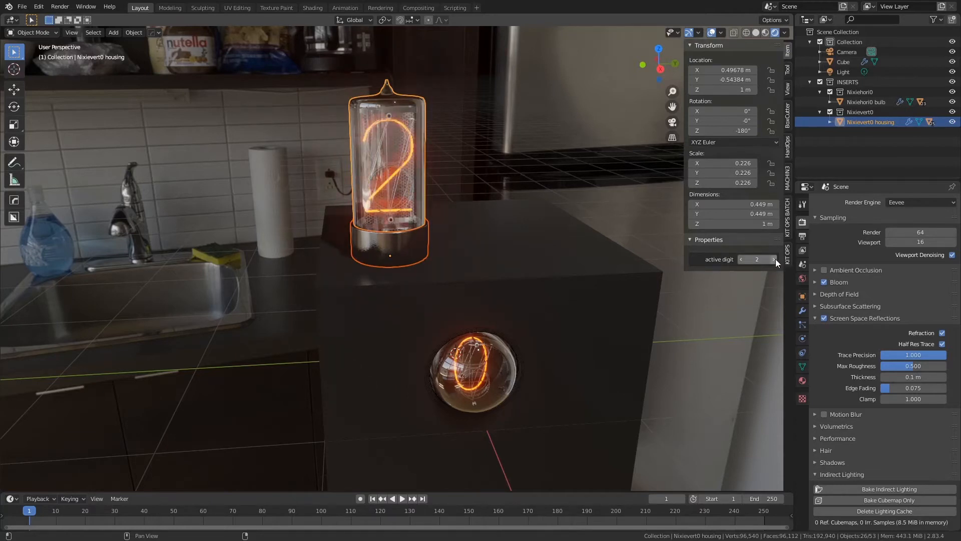
left_click(775, 259)
left_click(775, 259)
left_click(775, 260)
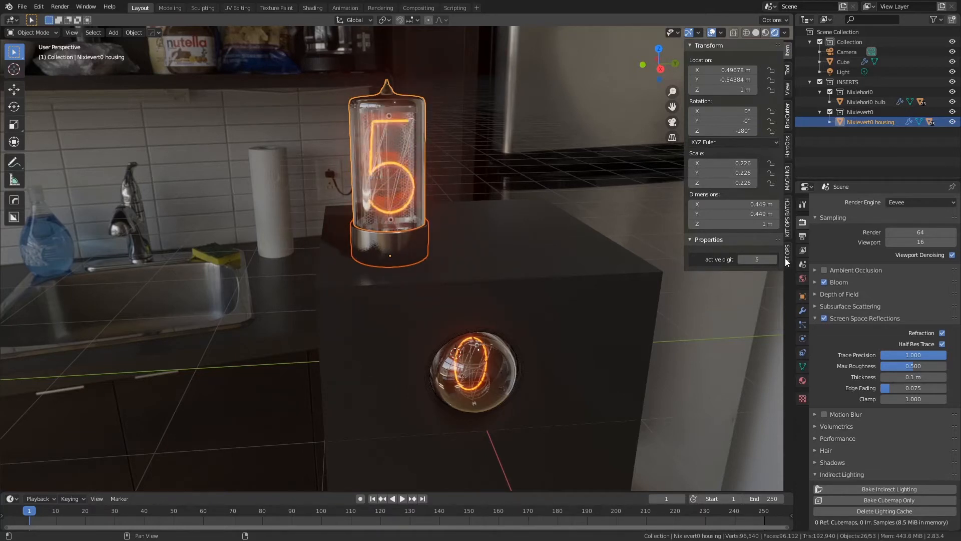
left_click(773, 259)
left_click(773, 259)
left_click(773, 259)
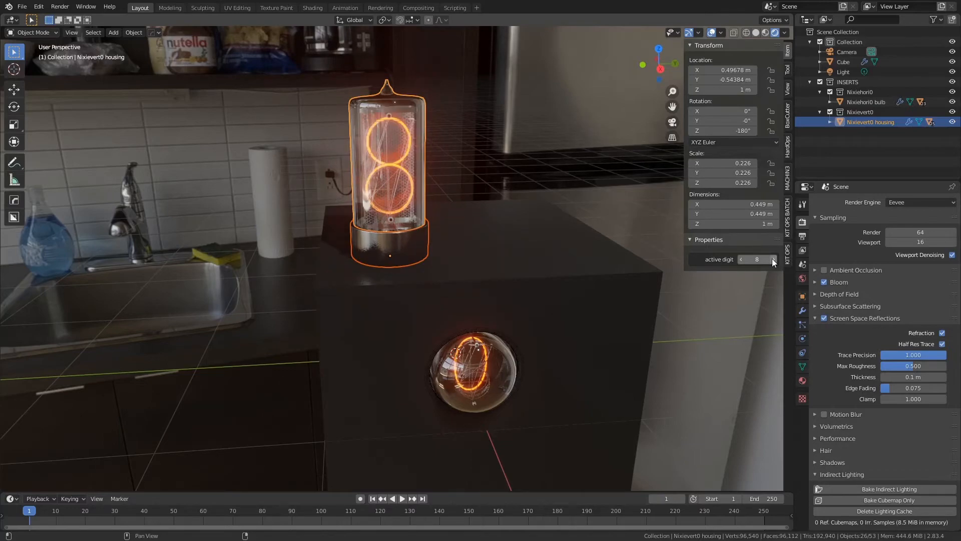
- Get a close view of the upright tube and step its active digit up to 18
scroll(492, 159, "up", 4)
middle_click_drag(480, 162, 488, 250, "shift")
middle_click_drag(461, 178, 461, 212)
scroll(456, 200, "up", 2)
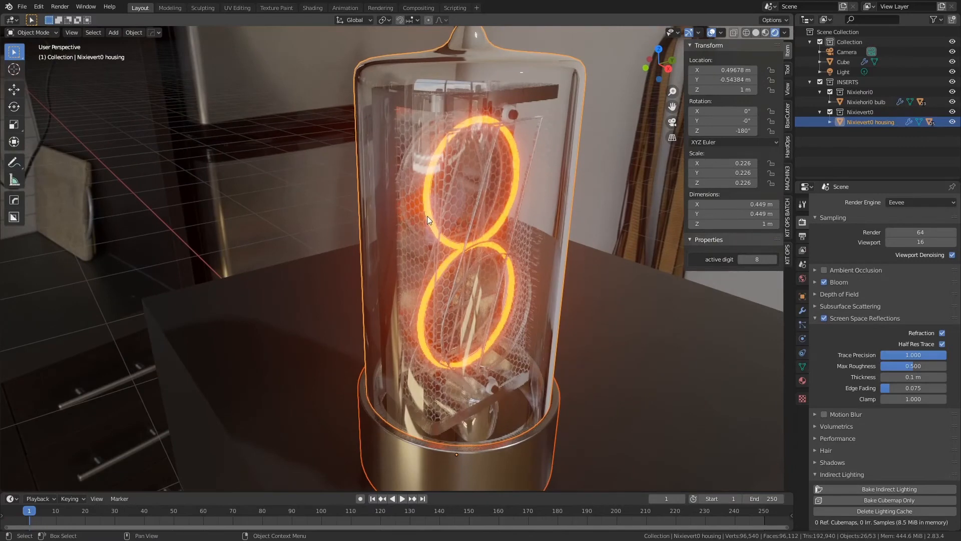
left_click(774, 257)
left_click(774, 257)
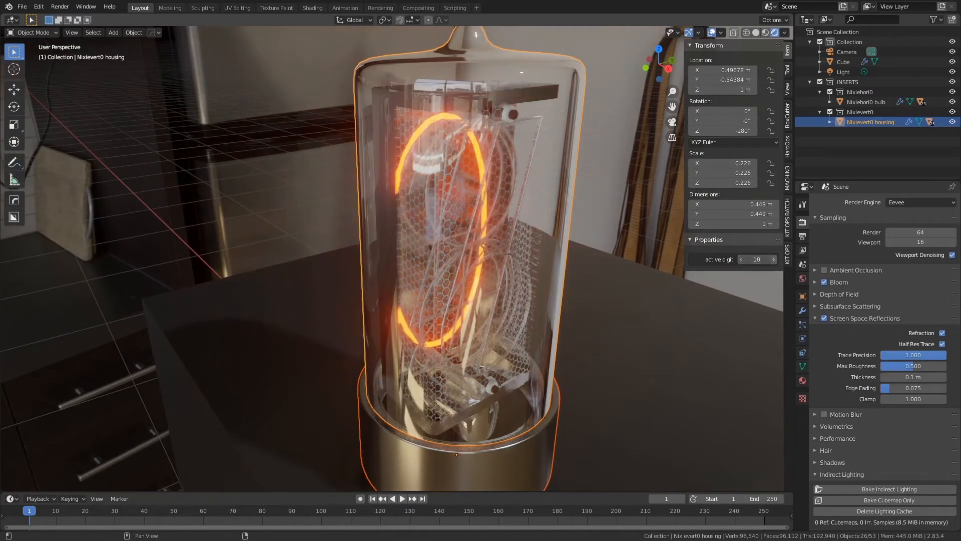
left_click(774, 259)
left_click(774, 259)
left_click(774, 259)
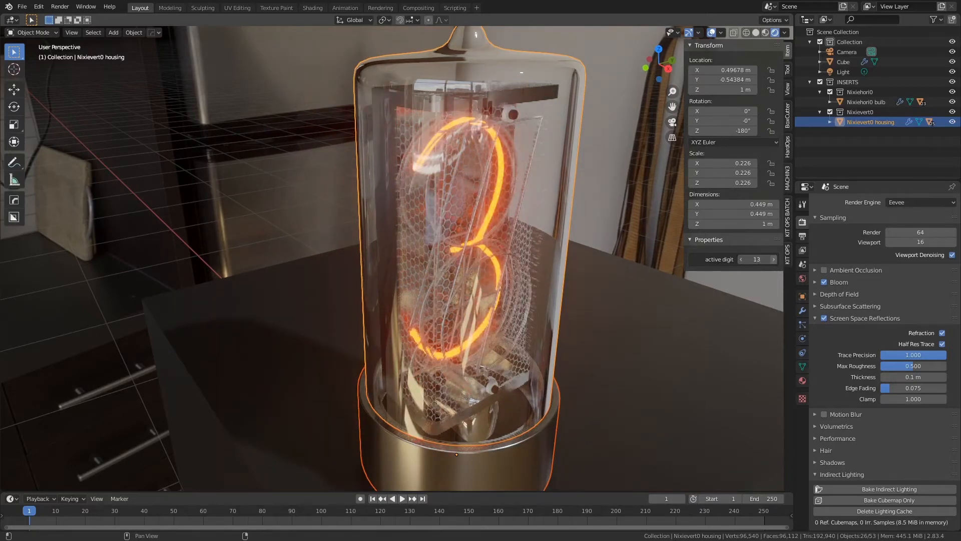
left_click(774, 259)
left_click(774, 259)
left_click(774, 259)
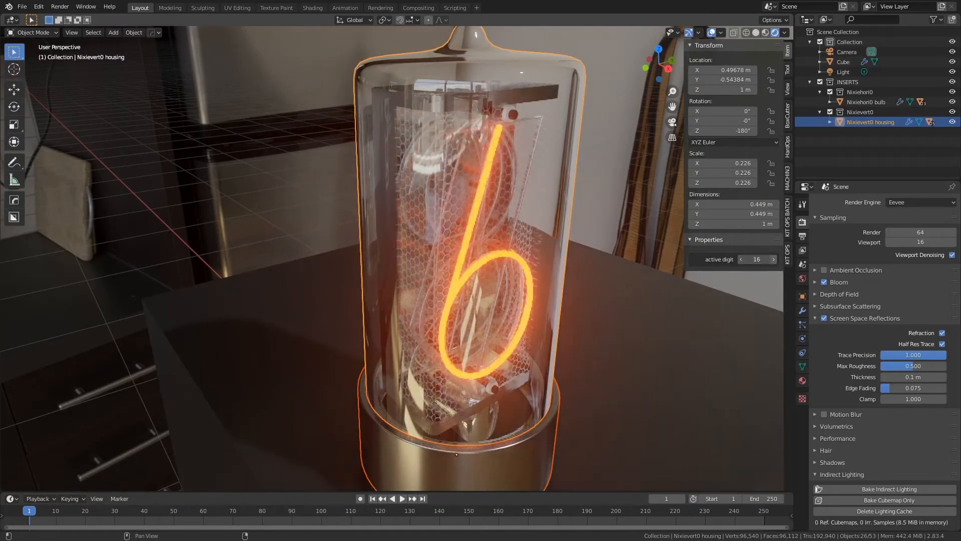
left_click(775, 258)
left_click(774, 258)
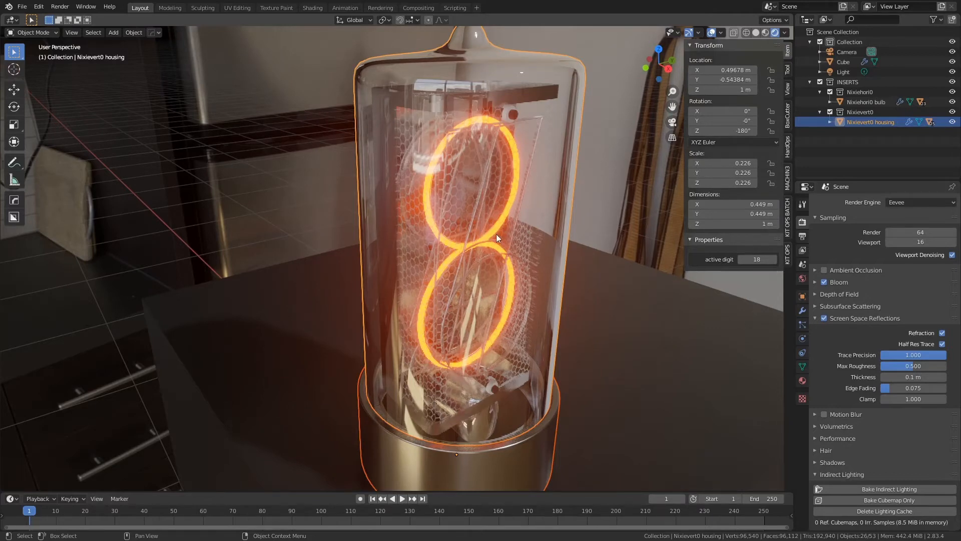
- Step the upright tube's active digit up to 23
left_click(774, 259)
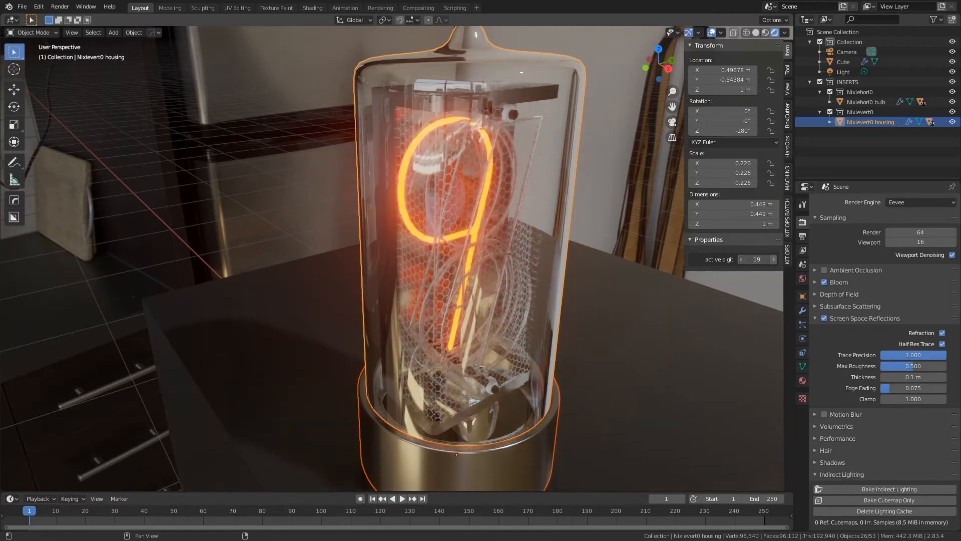
left_click(775, 258)
left_click(775, 259)
left_click(775, 258)
left_click(775, 259)
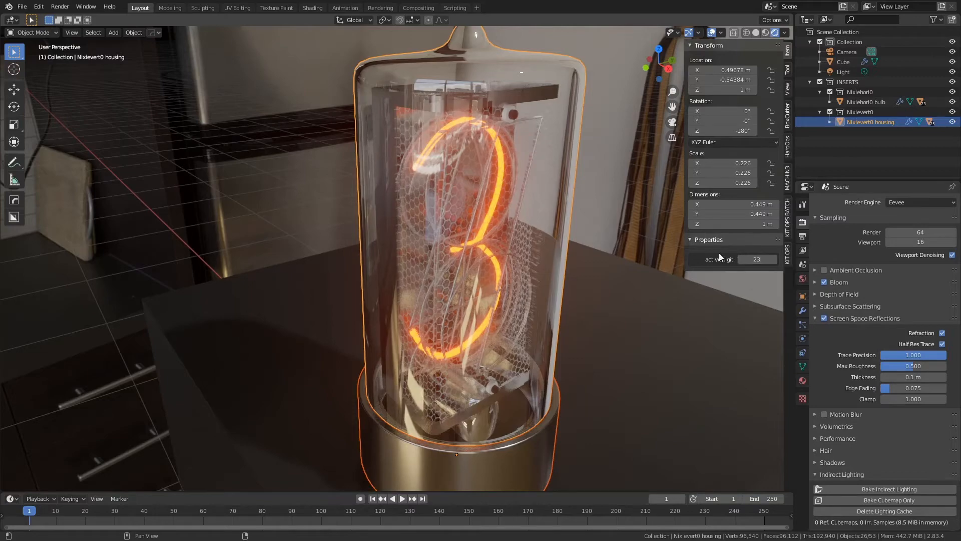
- Set the active digit of the upright nixie tube to 9
middle_click_drag(567, 273, 515, 299)
middle_click_drag(431, 241, 538, 268)
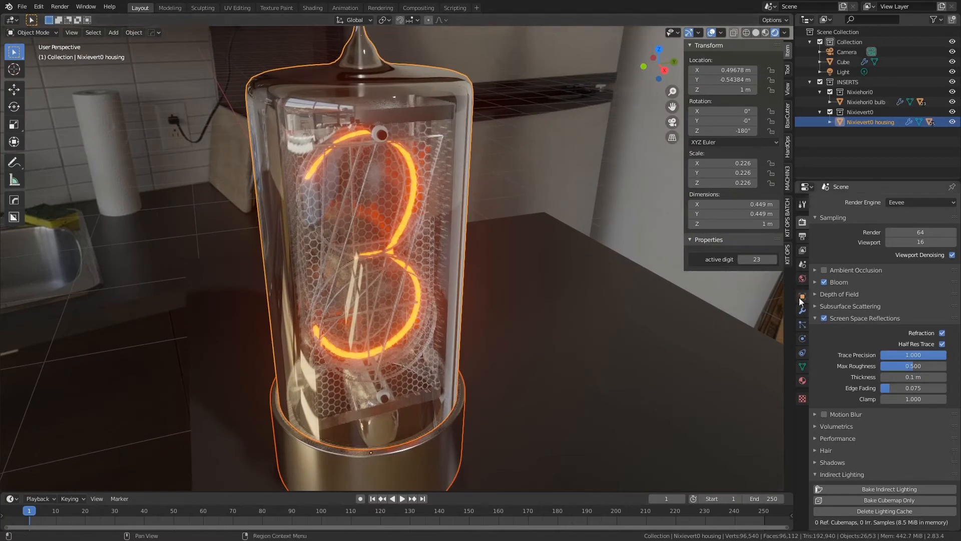
double_click(761, 259)
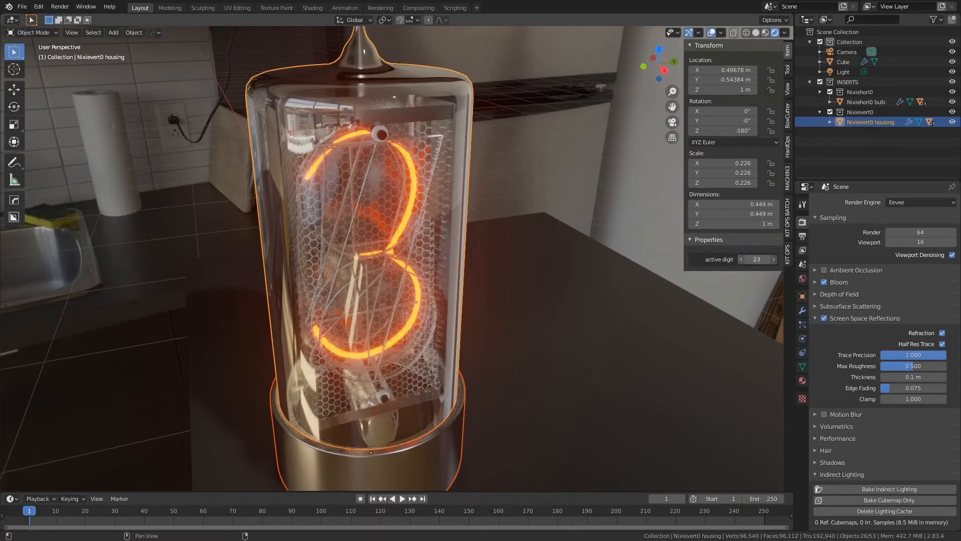
type("9")
key("Return")
- Step the upright tube's active digit up to 16
left_click(774, 260)
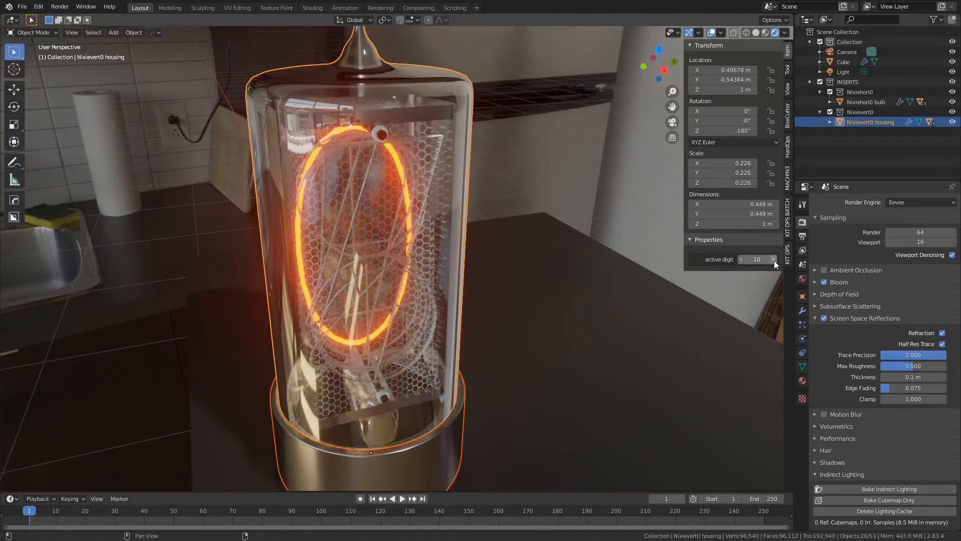
left_click(774, 259)
left_click(775, 260)
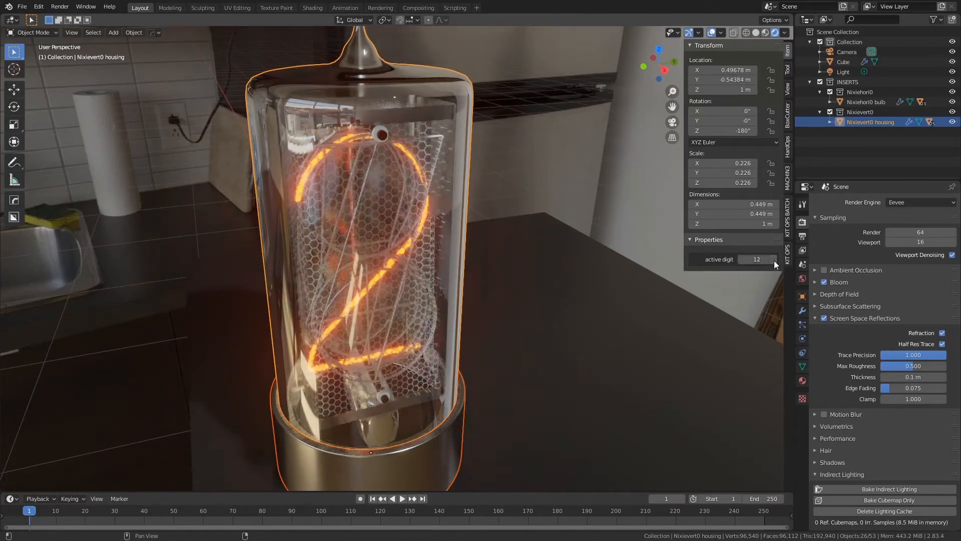
left_click(774, 260)
left_click(774, 260)
left_click(774, 259)
left_click(774, 260)
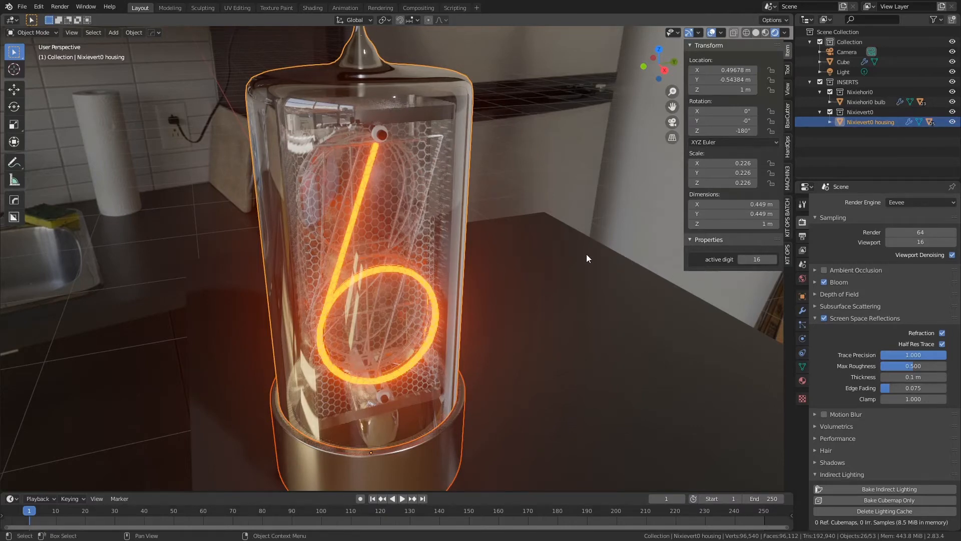
- Select the round nixie bulb on the cube's front face and step its active digit up to 5
scroll(571, 251, "down", 3)
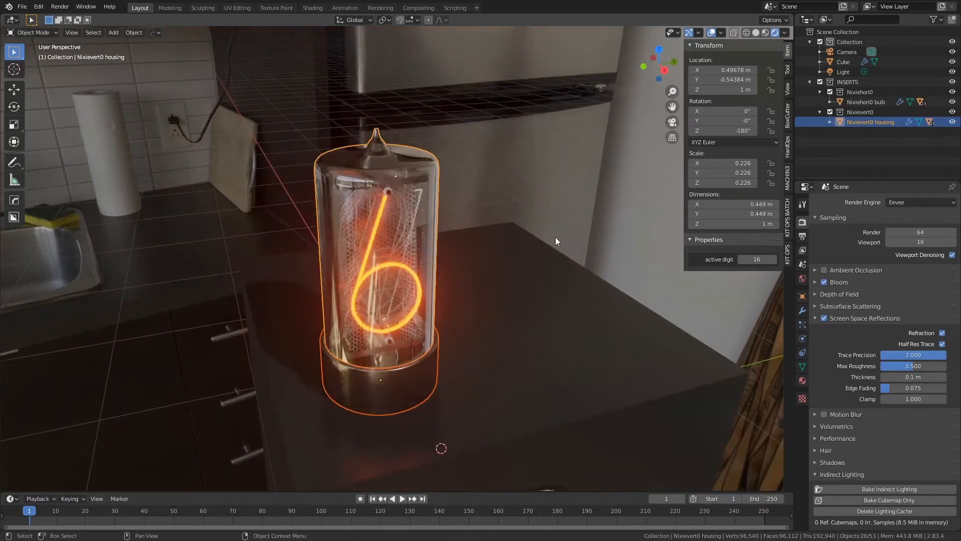
middle_click_drag(502, 335, 490, 317)
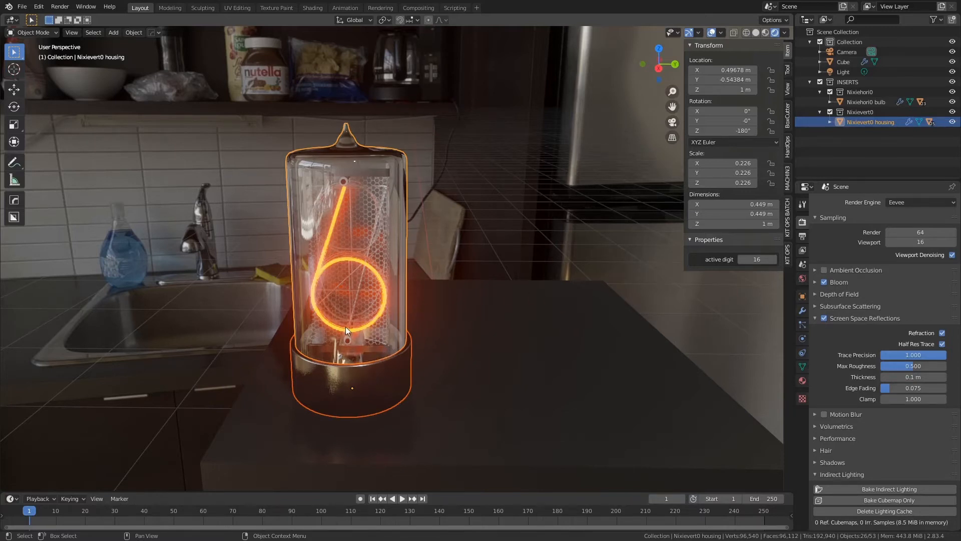
mouse_move(344, 292)
middle_mouse_down()
mouse_move(377, 305)
mouse_move(348, 295)
middle_mouse_up()
scroll(407, 328, "down", 4)
middle_click_drag(407, 329, 408, 233, "shift")
left_click(423, 320)
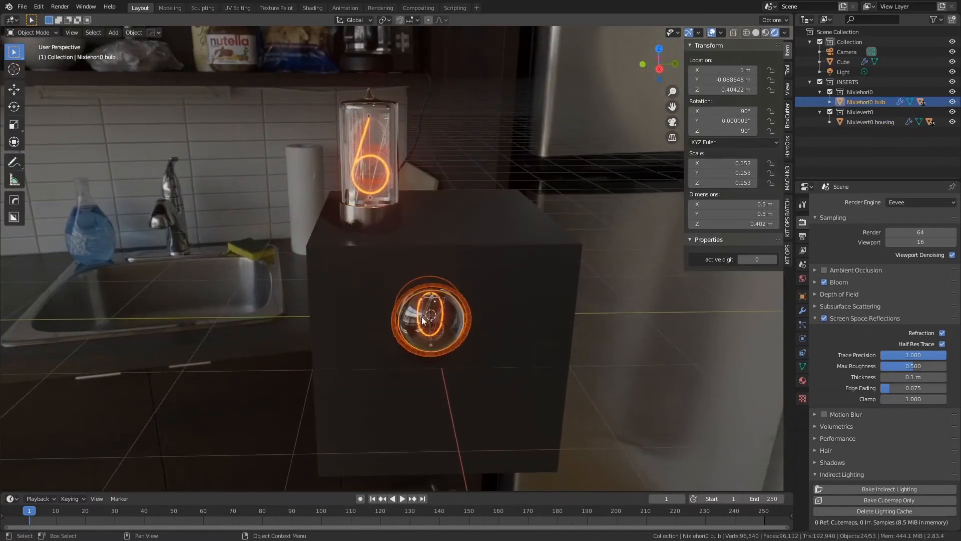
left_click(773, 260)
left_click(773, 260)
left_click(773, 259)
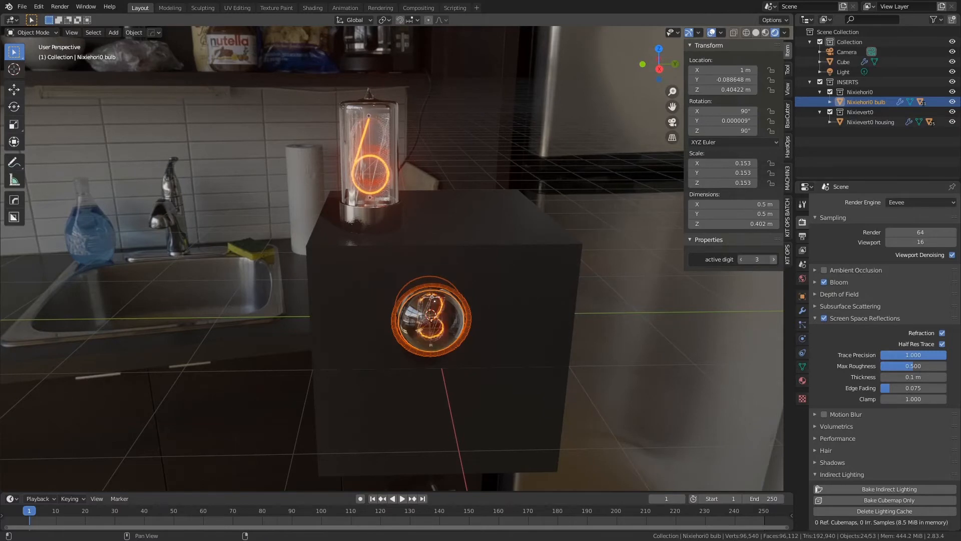
left_click(773, 259)
left_click(773, 260)
- Choose the Seven seg0 INSERT from the HX Nxi KPACK in KIT OPS
middle_click_drag(647, 260, 678, 219)
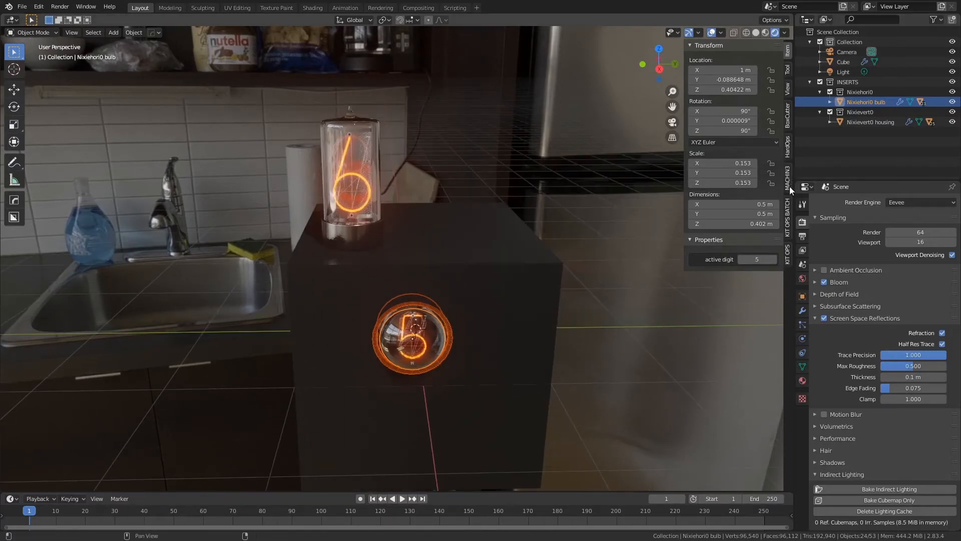
left_click(789, 250)
left_click(750, 118)
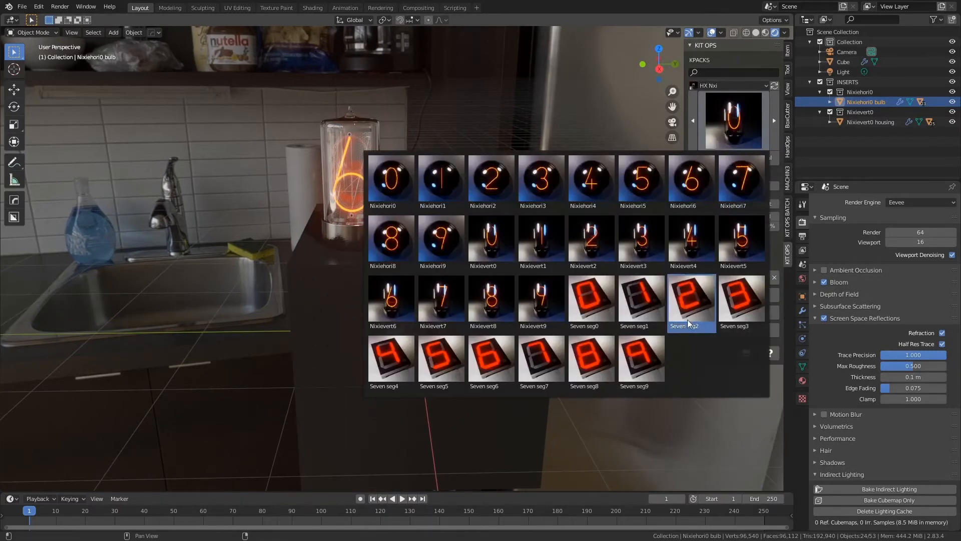
left_click(598, 304)
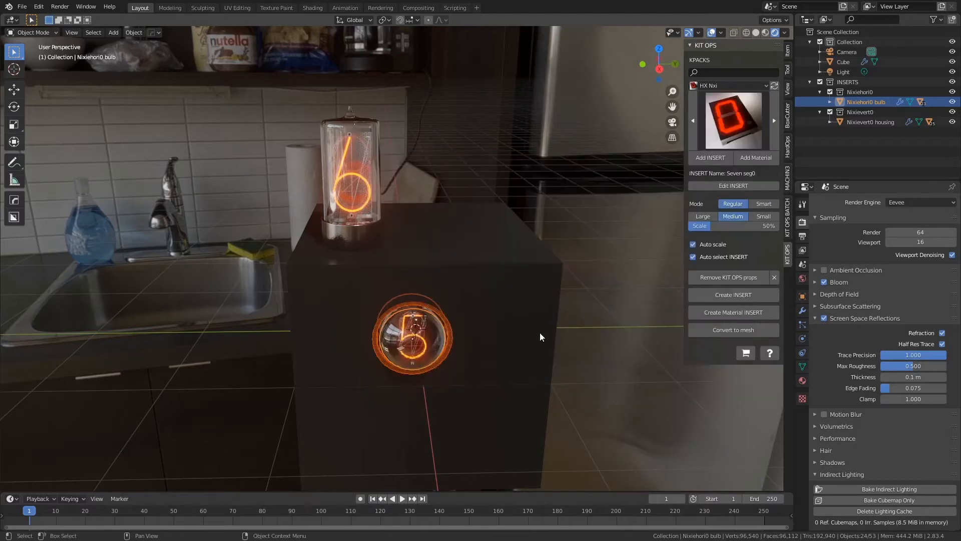
middle_click_drag(512, 264, 497, 290)
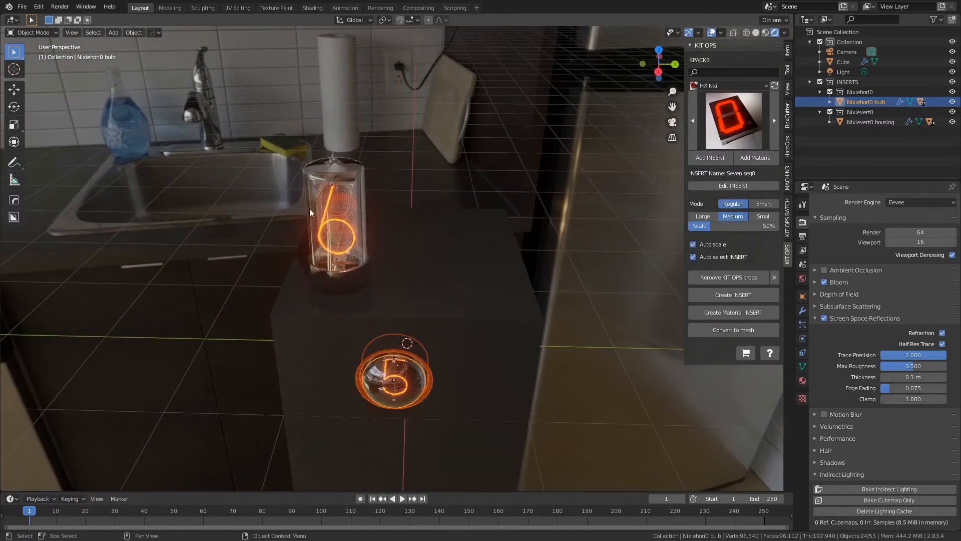
left_click(339, 183)
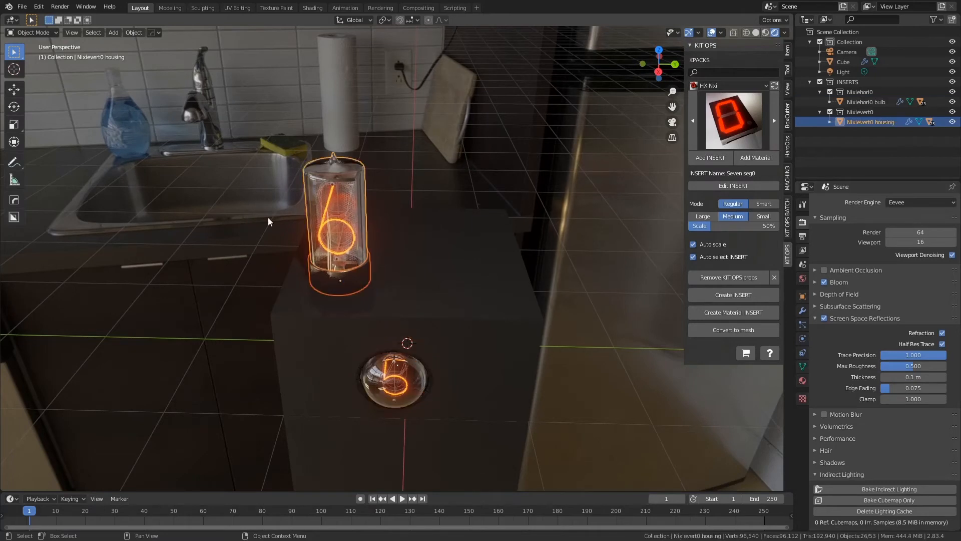
left_click(385, 398)
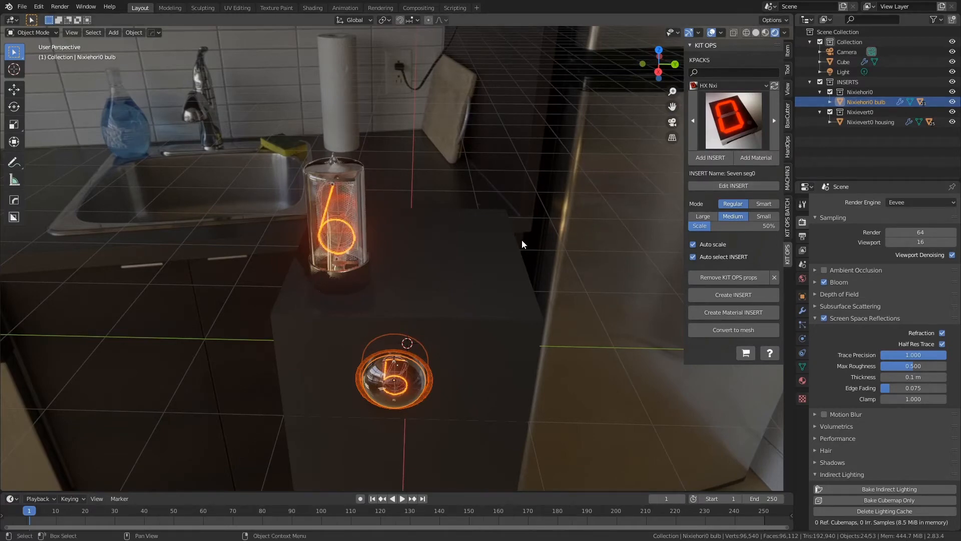
middle_click_drag(480, 254, 448, 256)
scroll(485, 256, "up", 3)
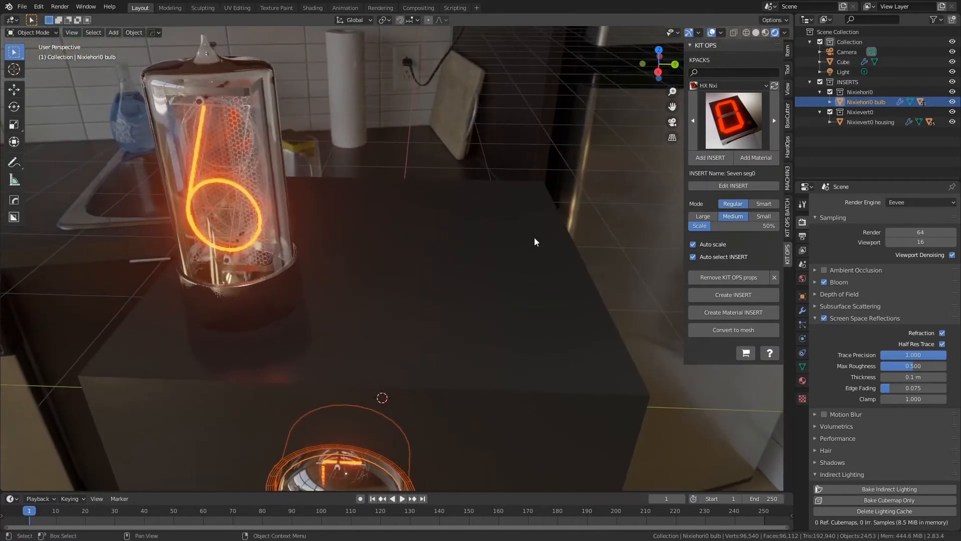
left_click(705, 158)
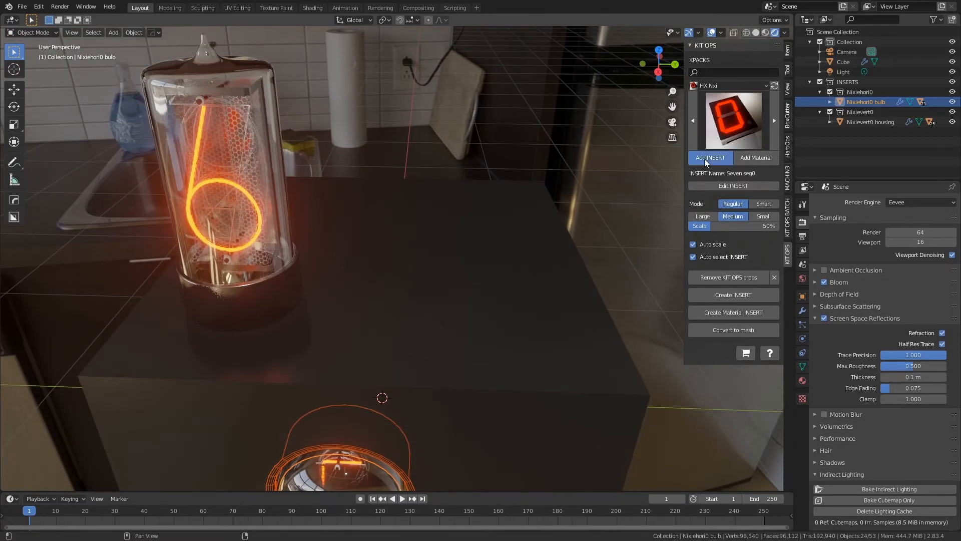
left_click(452, 389)
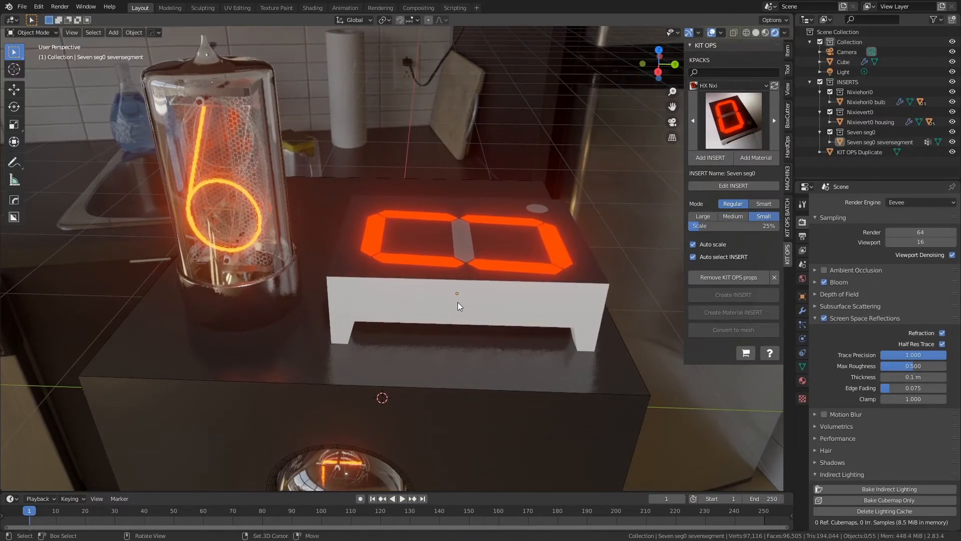
middle_click_drag(457, 302, 458, 275)
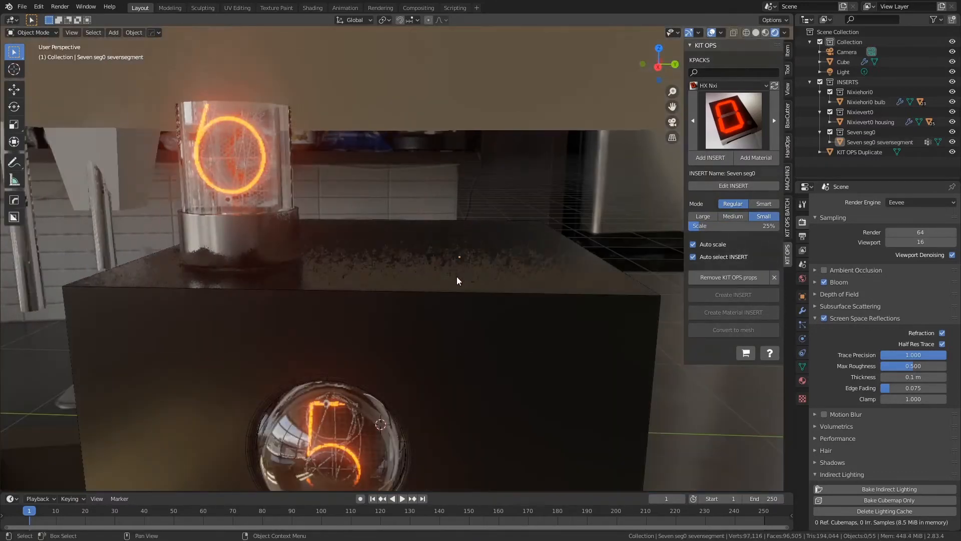
key("Escape")
- Add the Seven seg0 INSERT at 25% scale to the lower left of the cube's front face, below the nixie bulb
scroll(482, 255, "down", 6)
middle_click_drag(482, 253, 418, 286)
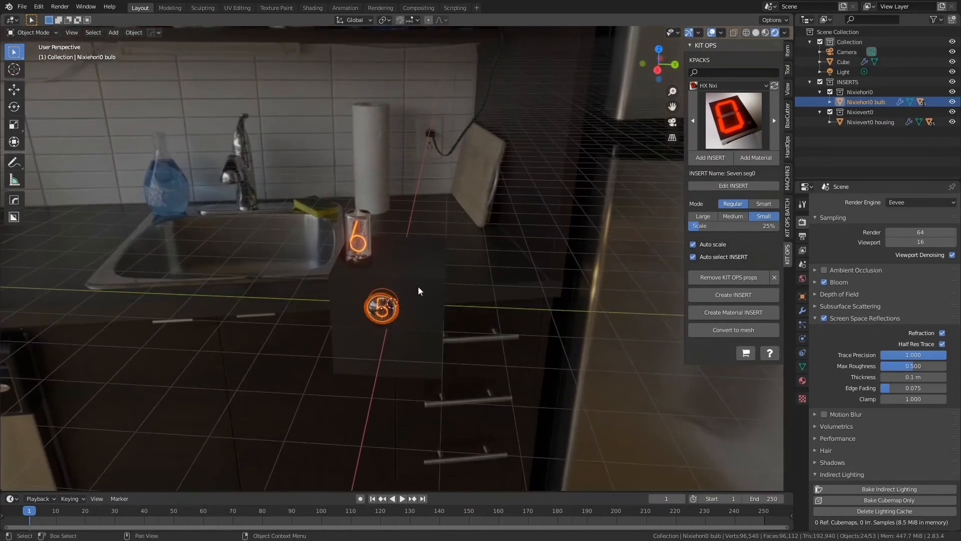
left_click(419, 287)
left_click(713, 159)
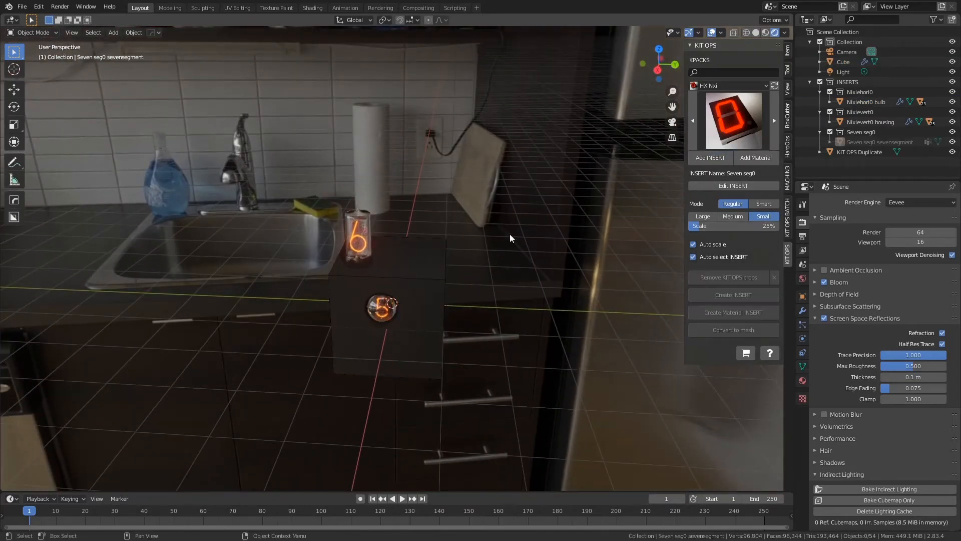
left_click(422, 311)
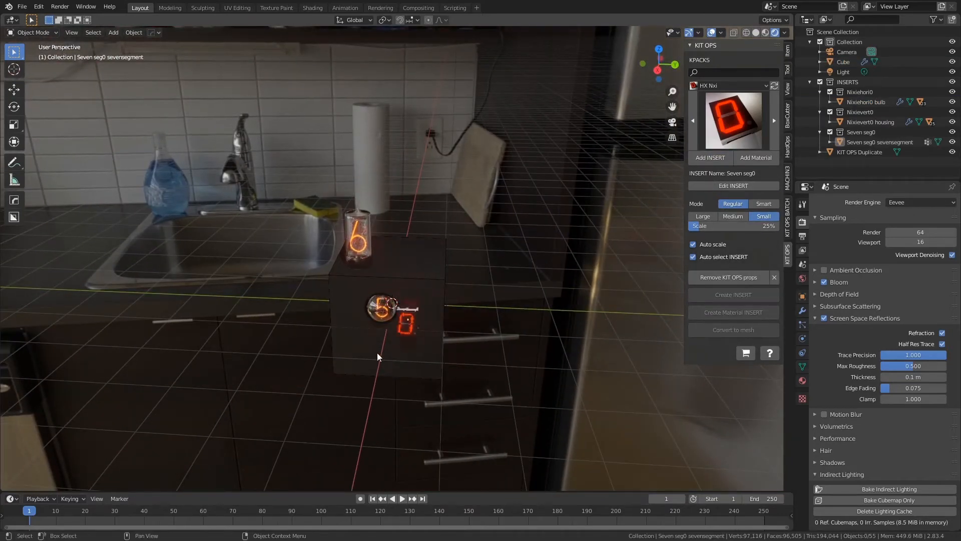
left_click(356, 354)
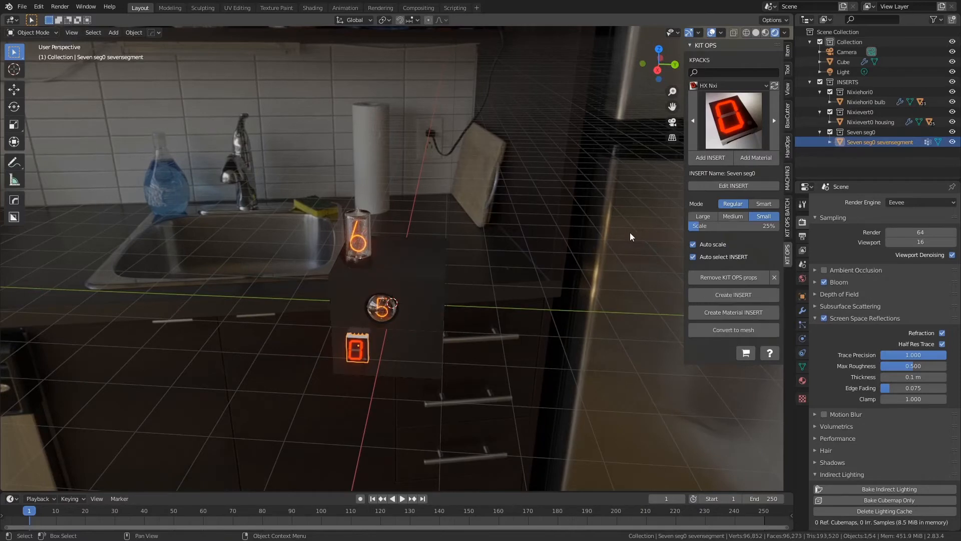
- Add the Seven seg2 INSERT to the cube's front face, to the right of the first seven-segment display
scroll(548, 242, "up", 4)
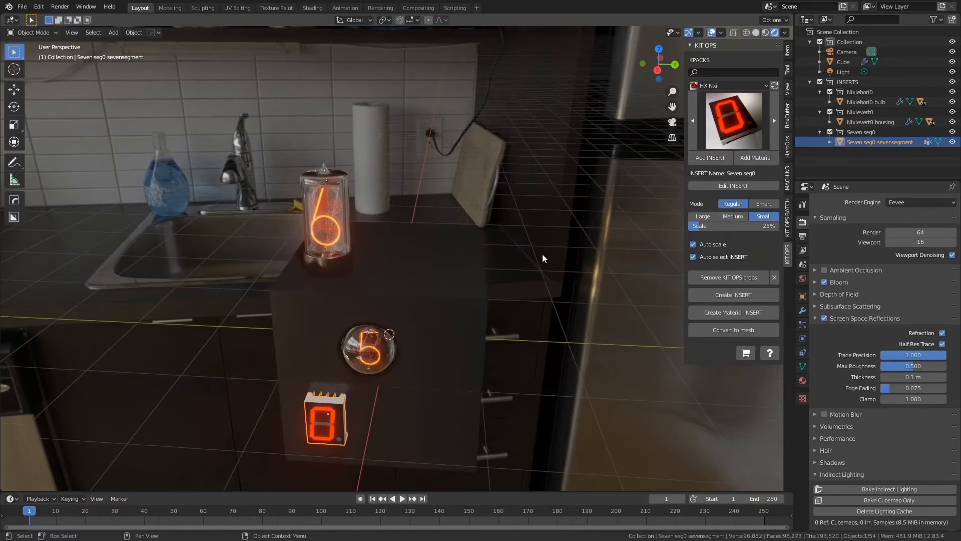
left_click(776, 112)
left_click(714, 158)
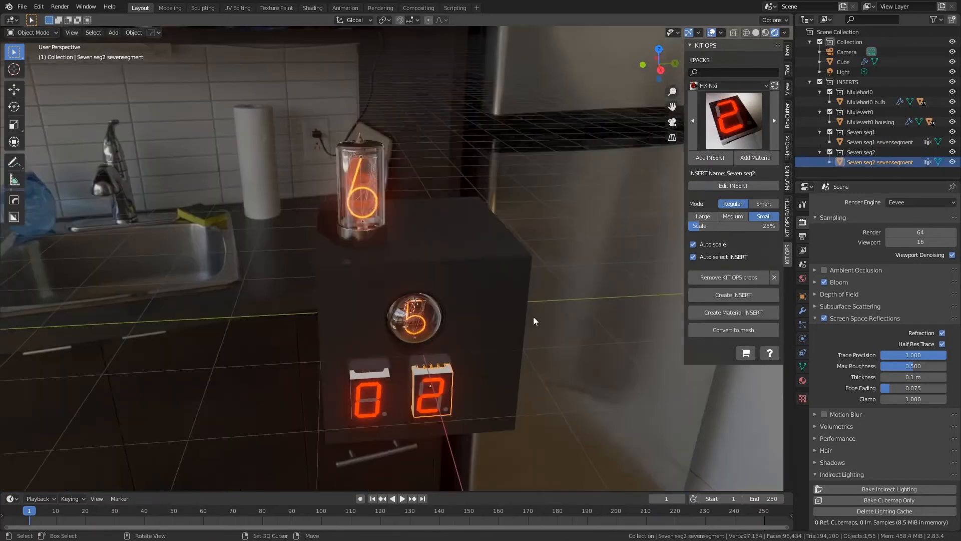
- Show the right seven-segment display's custom properties and step its digit up to 5
middle_click_drag(533, 316, 562, 269)
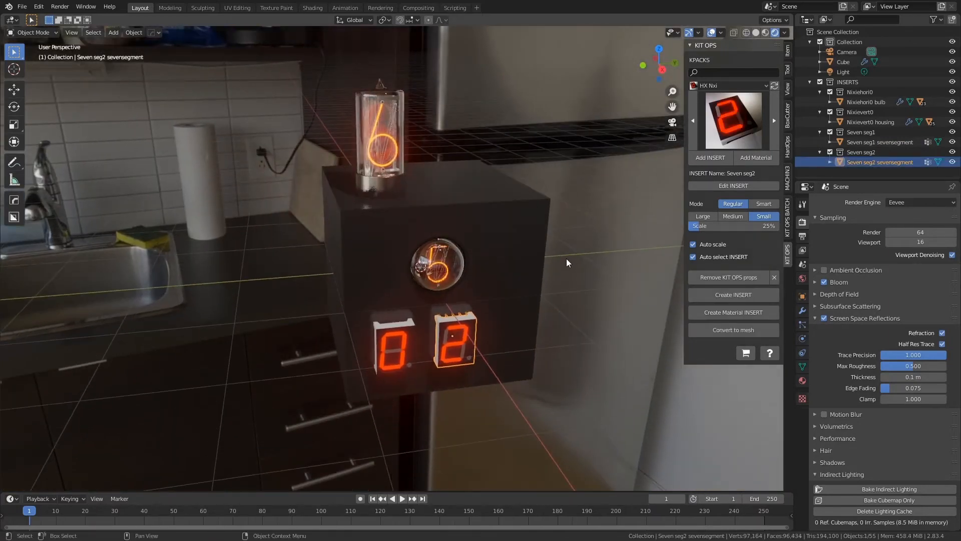
left_click(788, 51)
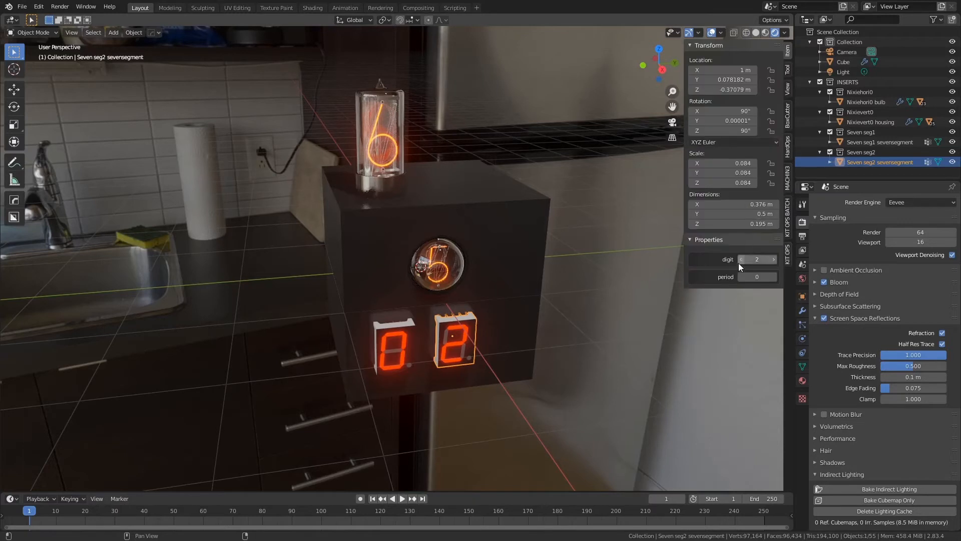
left_click(773, 258)
left_click(773, 257)
left_click(774, 258)
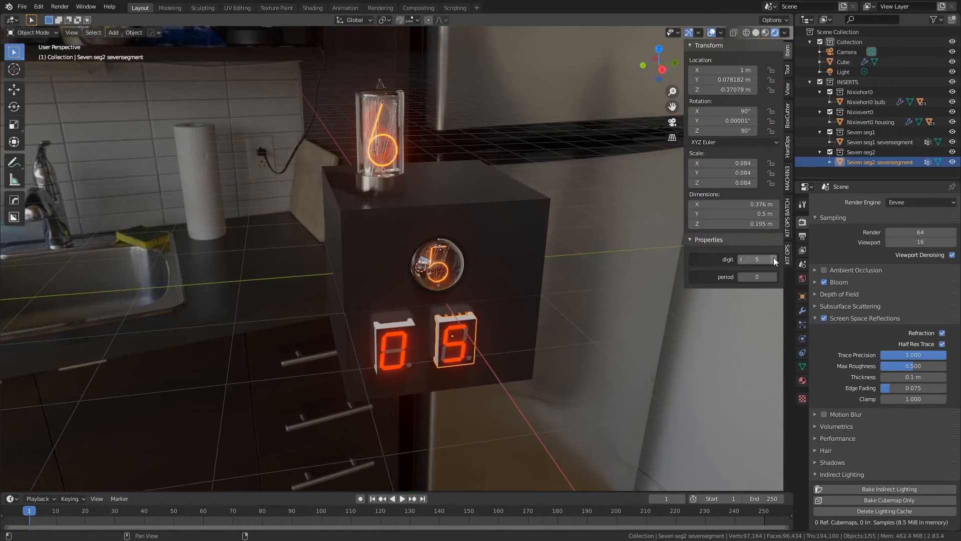
- Select the left seven-segment display and step its digit up to 4
left_click(410, 340)
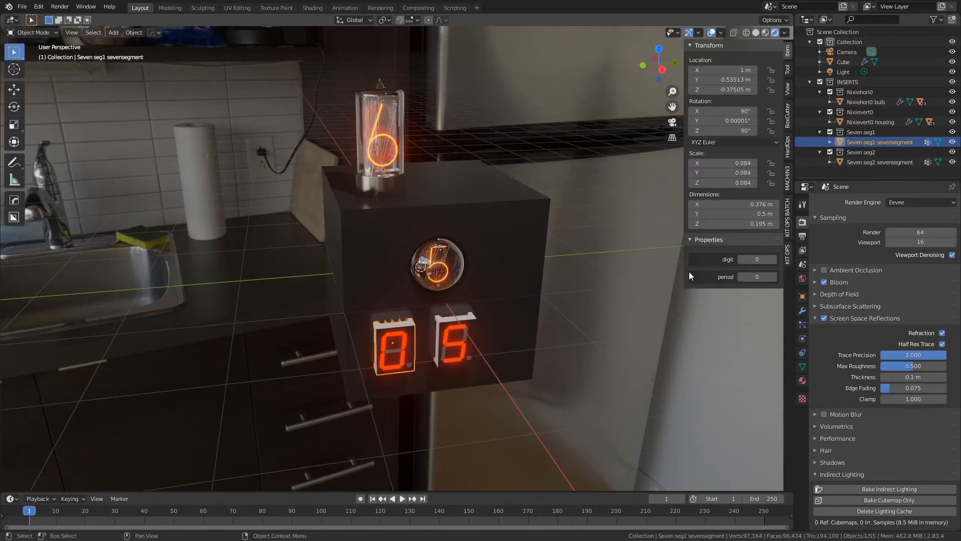
left_click(775, 256)
left_click(775, 256)
left_click(775, 257)
left_click(775, 256)
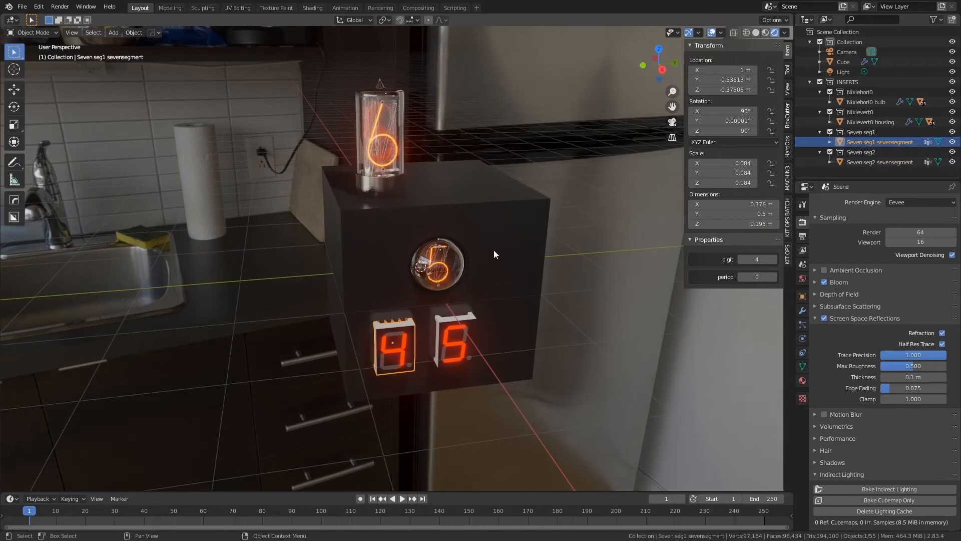
- Switch the left display's period to 1 and back to 0 twice
left_click(774, 277)
left_click(740, 276)
left_click(774, 277)
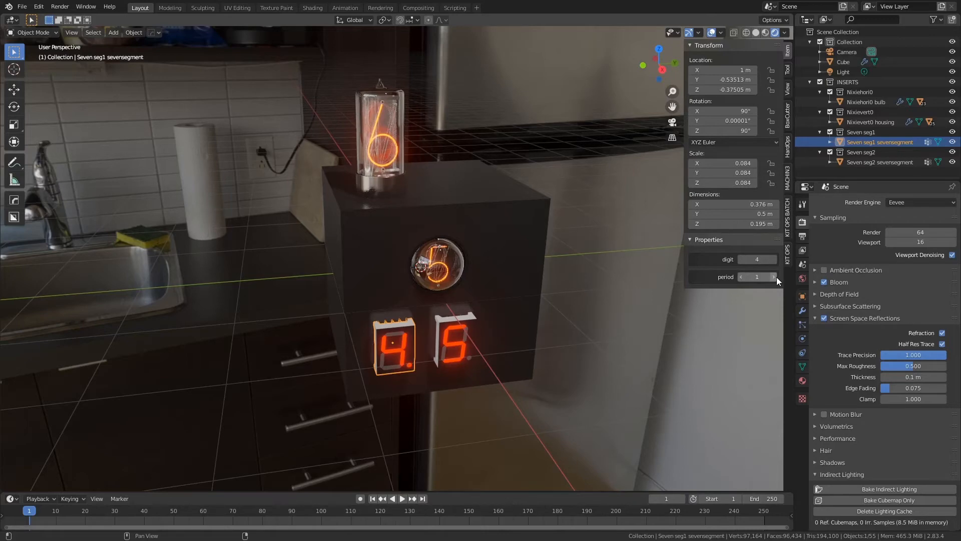
left_click(742, 277)
- Return to KIT OPS, browse the HX Nxi INSERT thumbnails and select the upright nixie tube in the scene
middle_click_drag(482, 256, 591, 232)
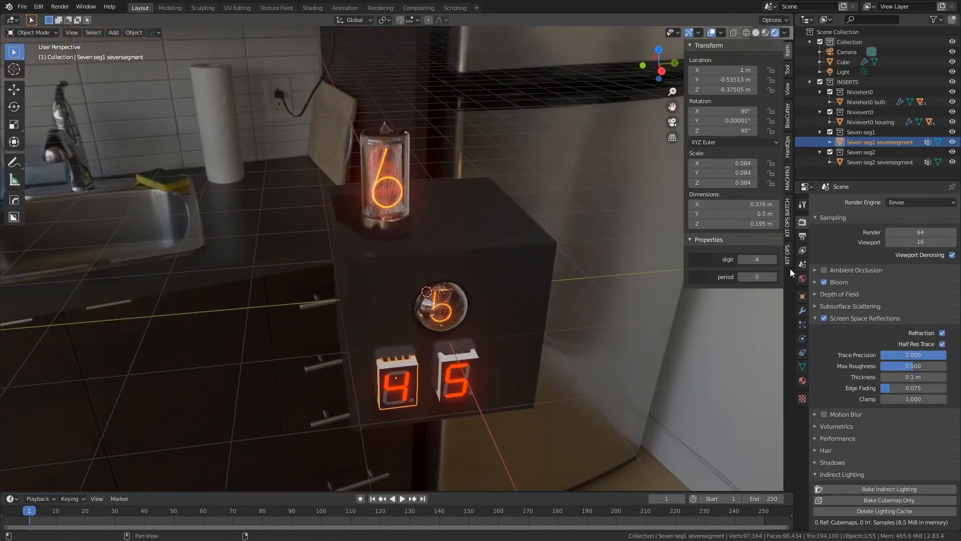
left_click(786, 257)
left_click(728, 138)
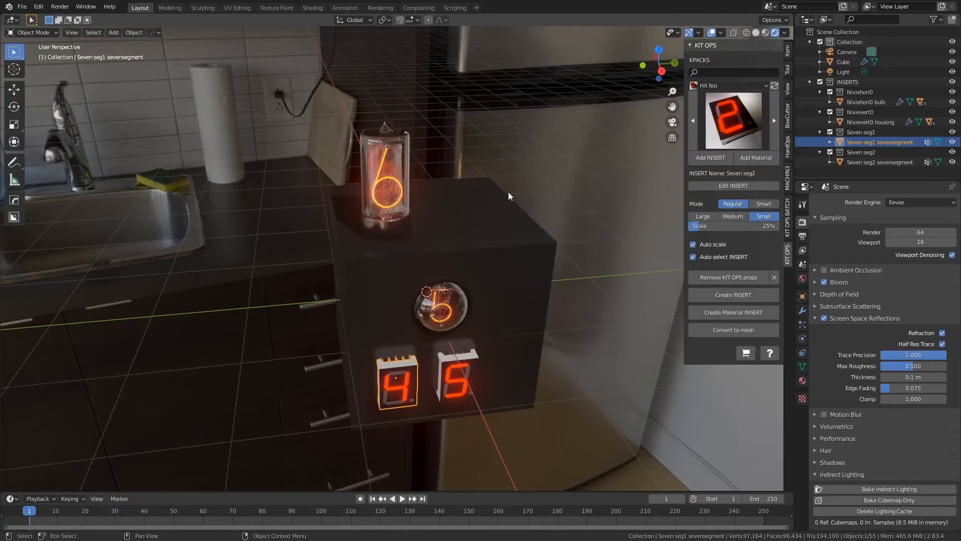
left_click(735, 114)
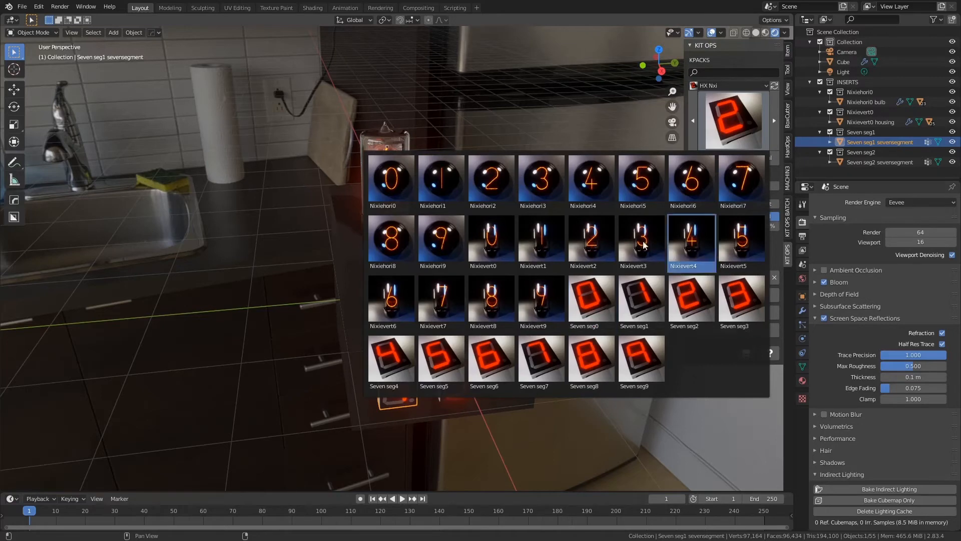
left_click(381, 176)
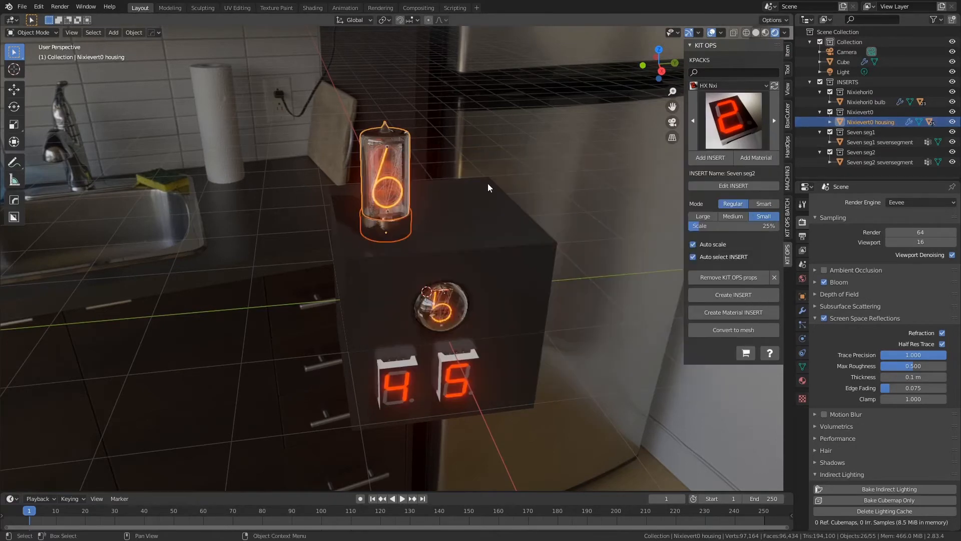
- Add a second Nixievert0 INSERT at Medium 50% scale on top of the cube, beside the existing nixie tube
left_click(743, 128)
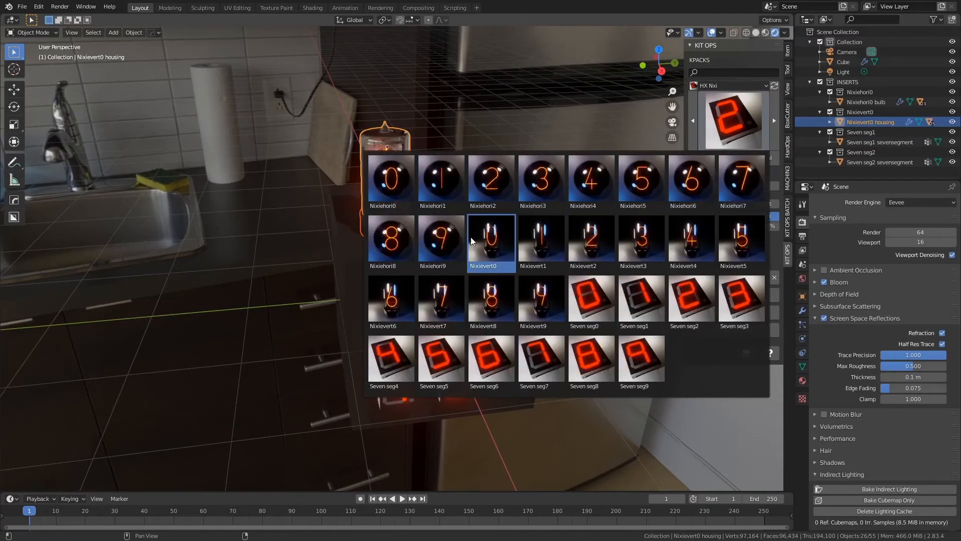
left_click(484, 240)
left_click(711, 158)
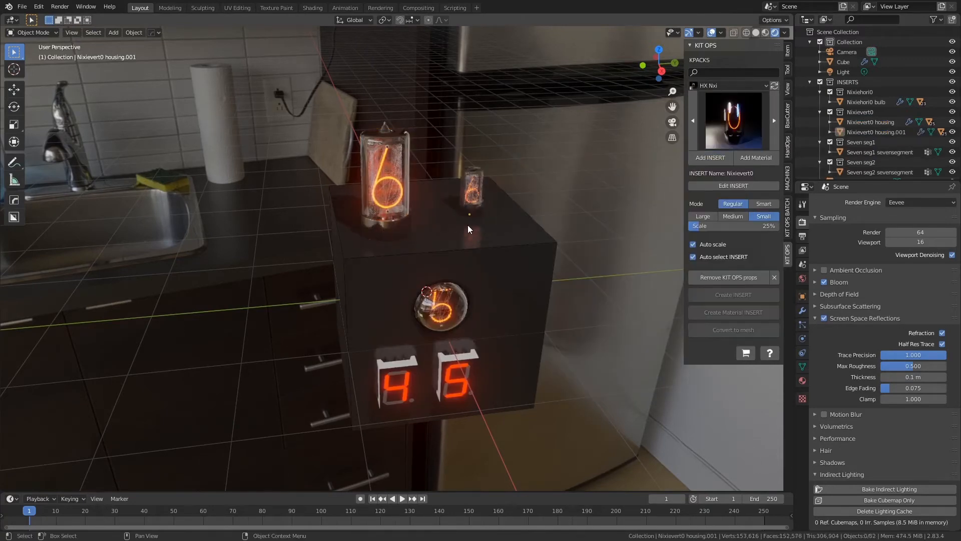
scroll(454, 240, "up", 2)
scroll(455, 239, "down", 2)
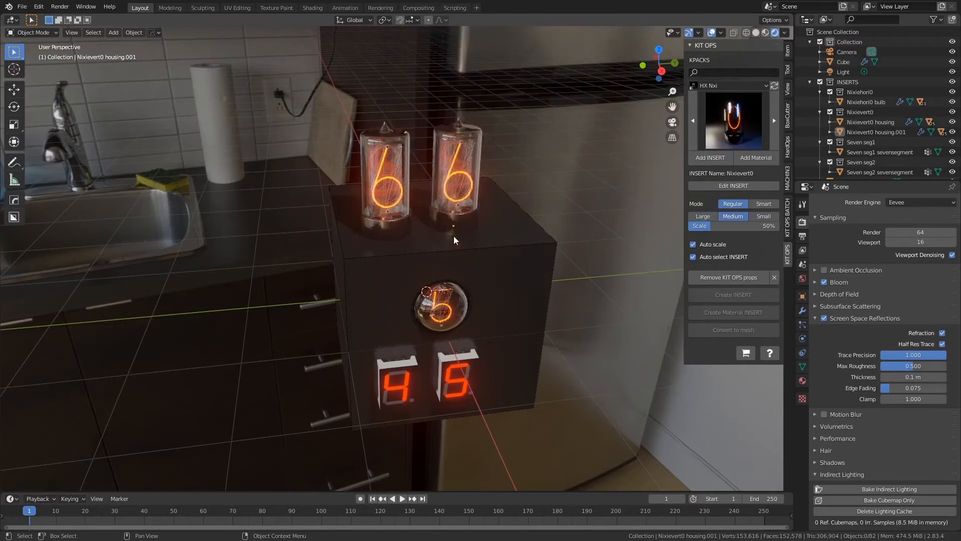
scroll(460, 238, "up", 1)
left_click(459, 238)
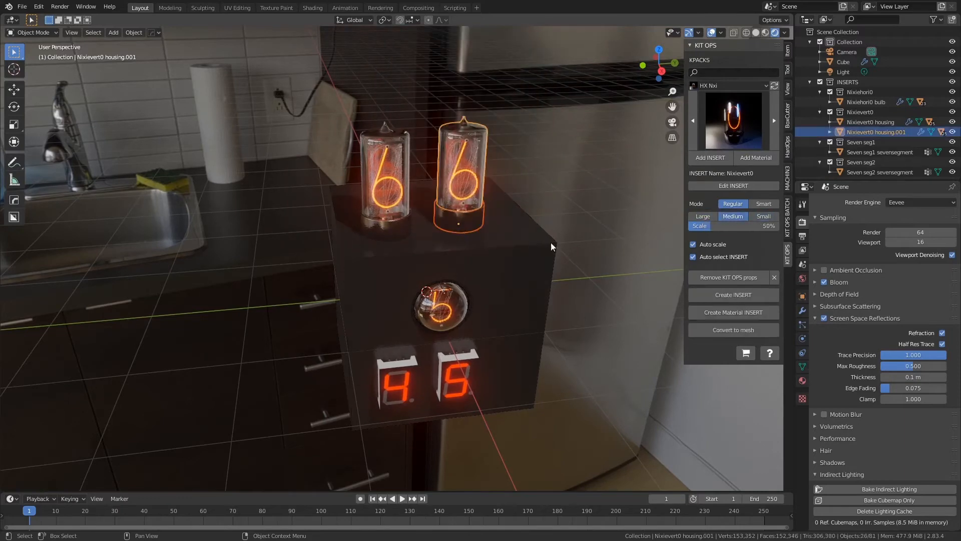
- Expand the new tube's parts in the scene hierarchy and inspect the material of its Nixievert0 0 light.001 mesh
scroll(461, 250, "up", 3)
middle_click_drag(464, 264, 399, 269)
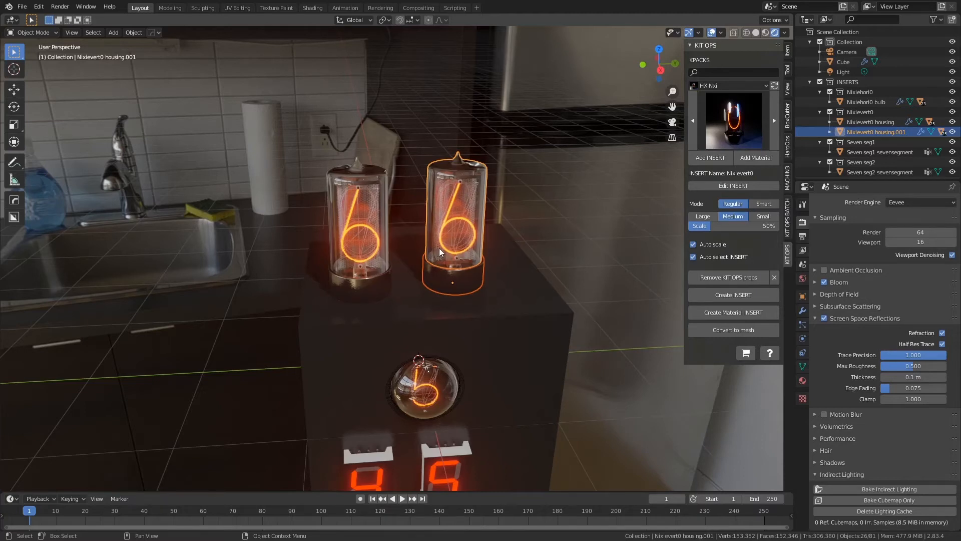
left_click(830, 131)
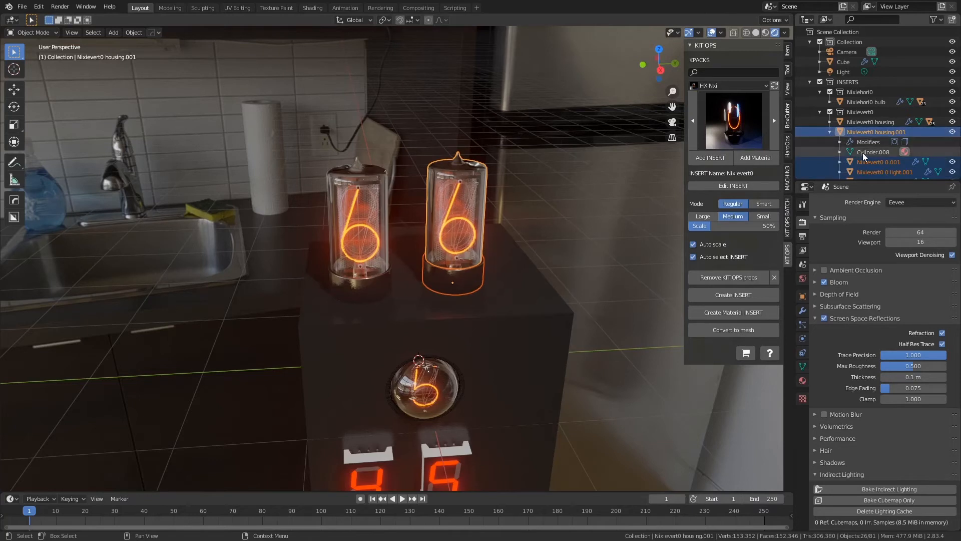
scroll(863, 156, "down", 3)
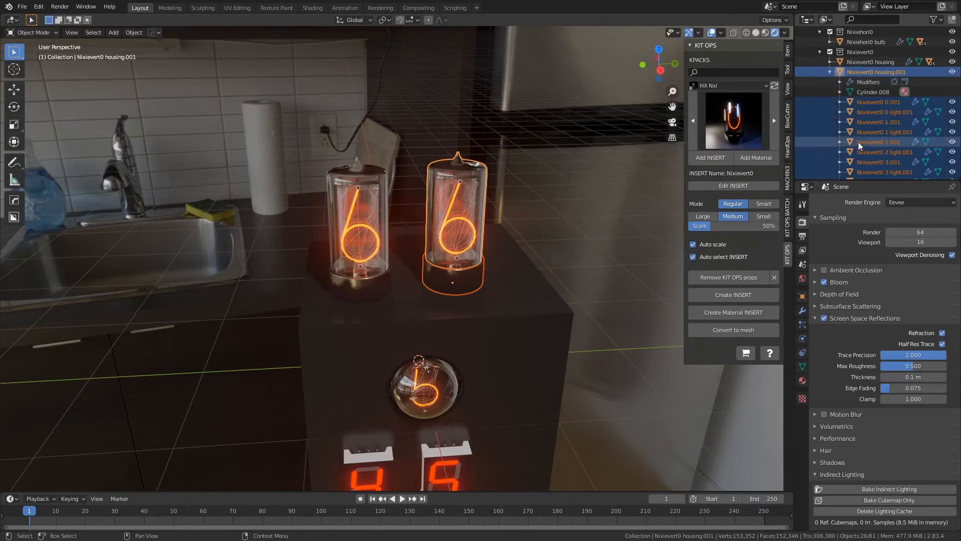
left_click(841, 112)
left_click(858, 122)
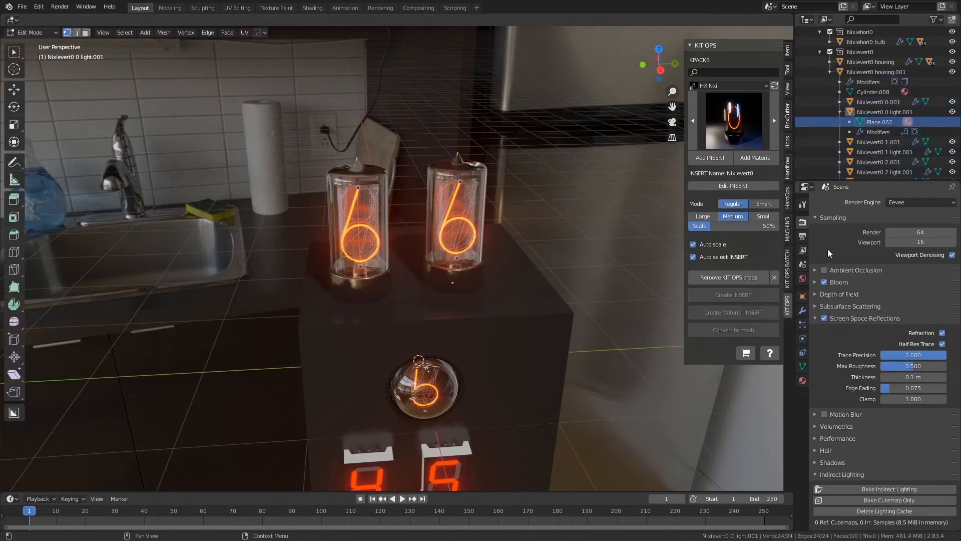
left_click(803, 381)
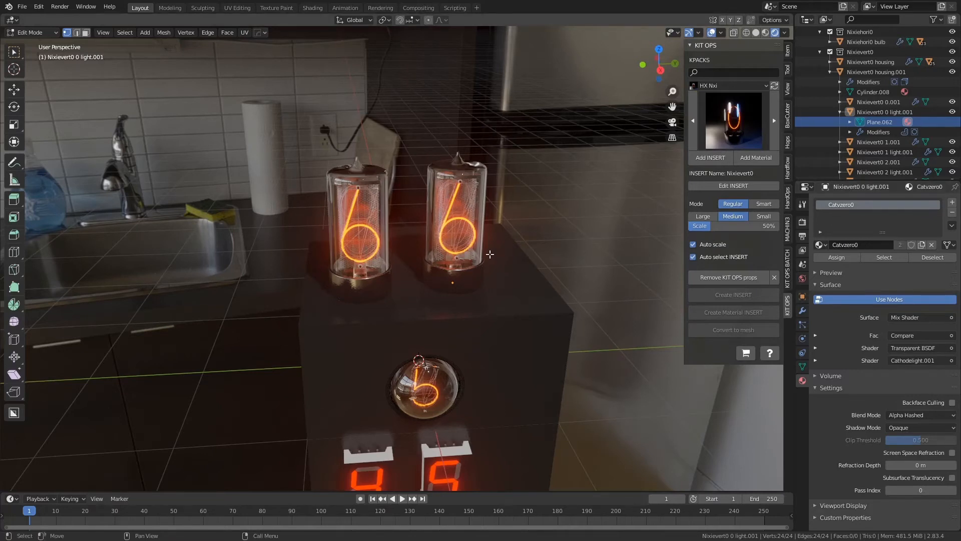
- Return to Object Mode, select the second Nixievert0 tube, show its active digit property and delete the tube
key("Tab")
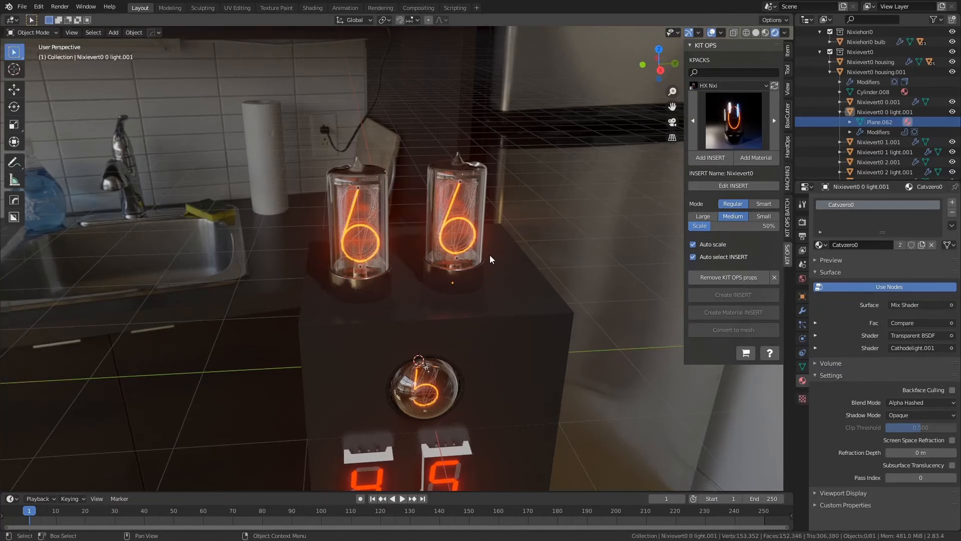
left_click(453, 233)
left_click(788, 53)
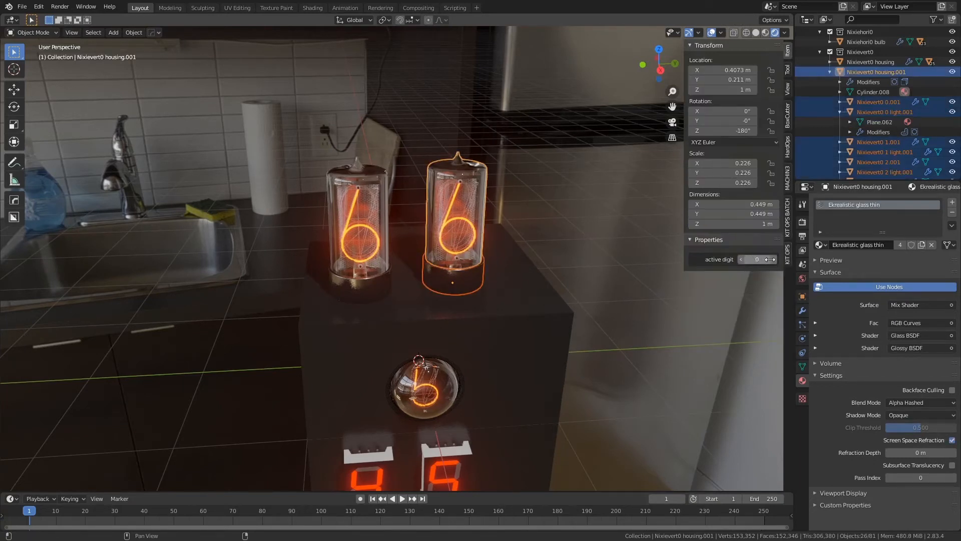
key("x")
left_click(516, 218)
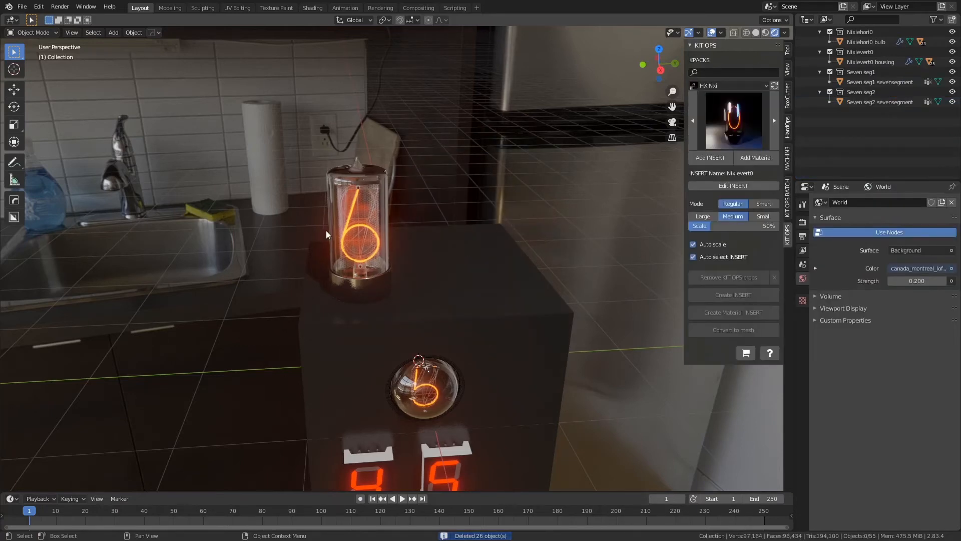
- Add a Nixievert1 INSERT from KIT OPS on top of the cube, beside the existing nixie tube
left_click(357, 215)
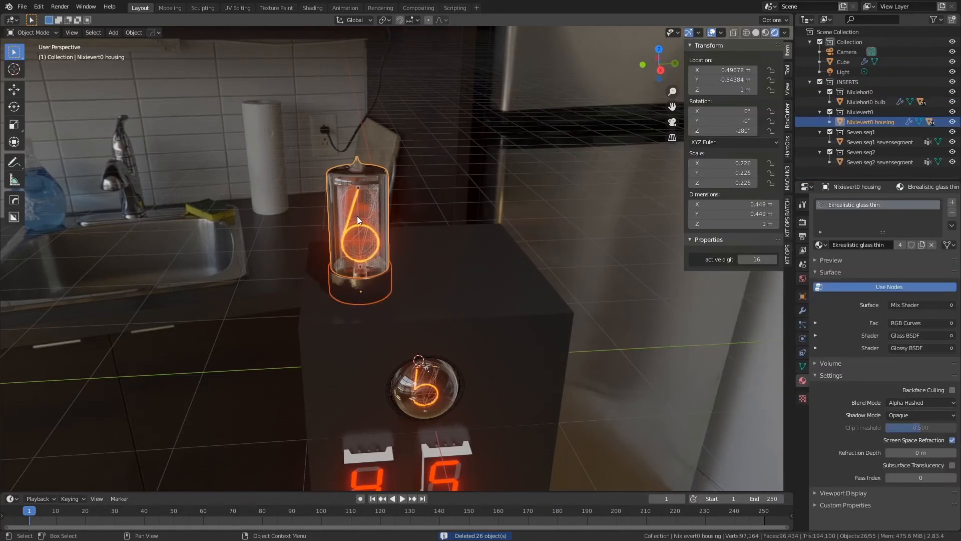
left_click(789, 253)
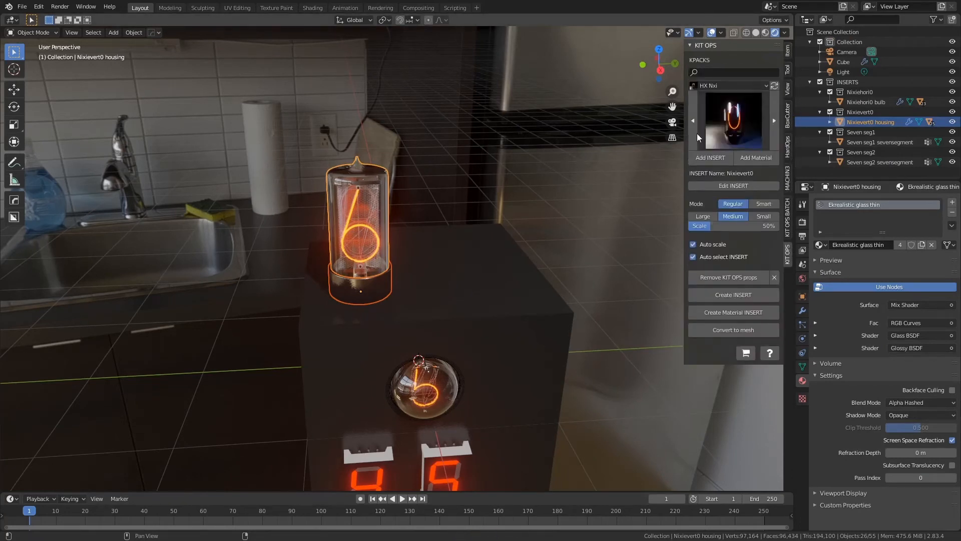
left_click(775, 120)
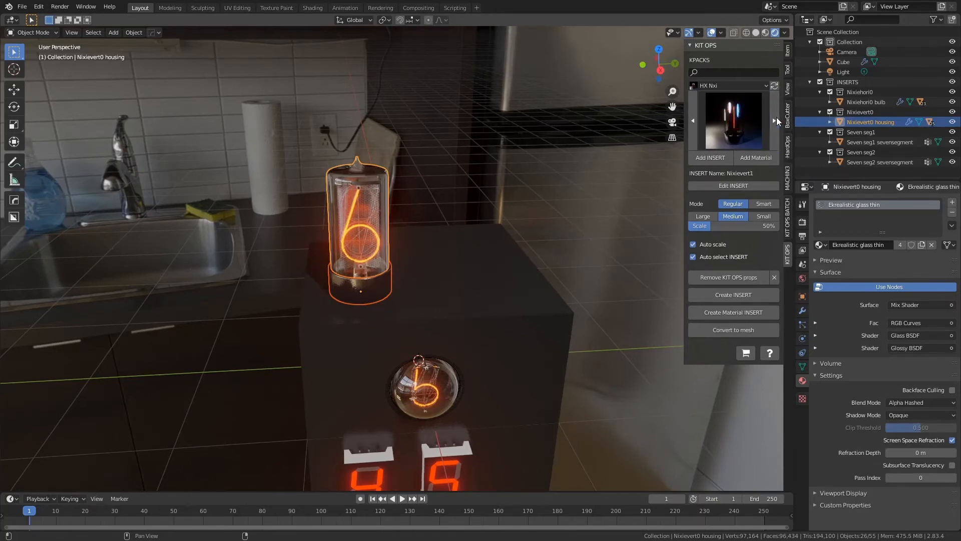
left_click(710, 157)
left_click(436, 295)
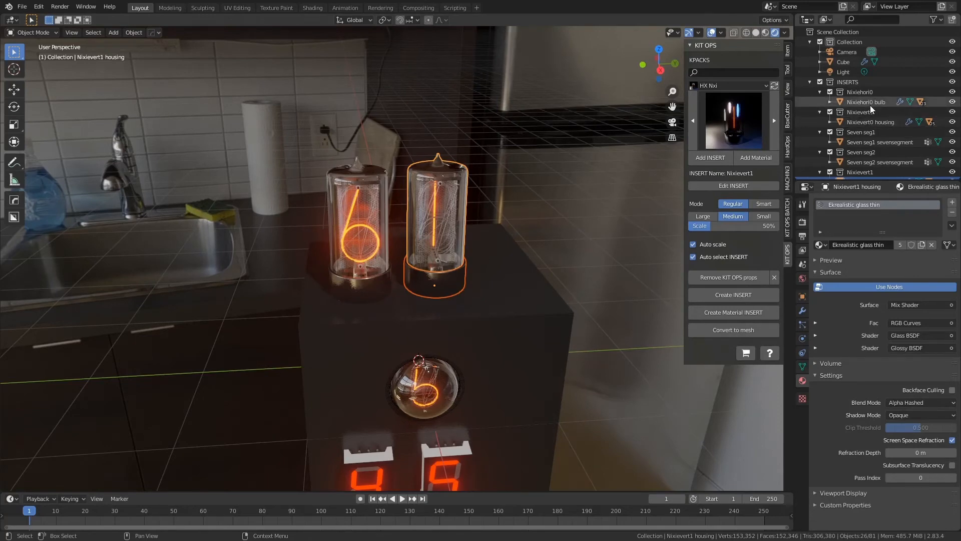
- Select the original Nixievert0 tube and drive its active digit with the expression #frame/10
left_click(732, 130)
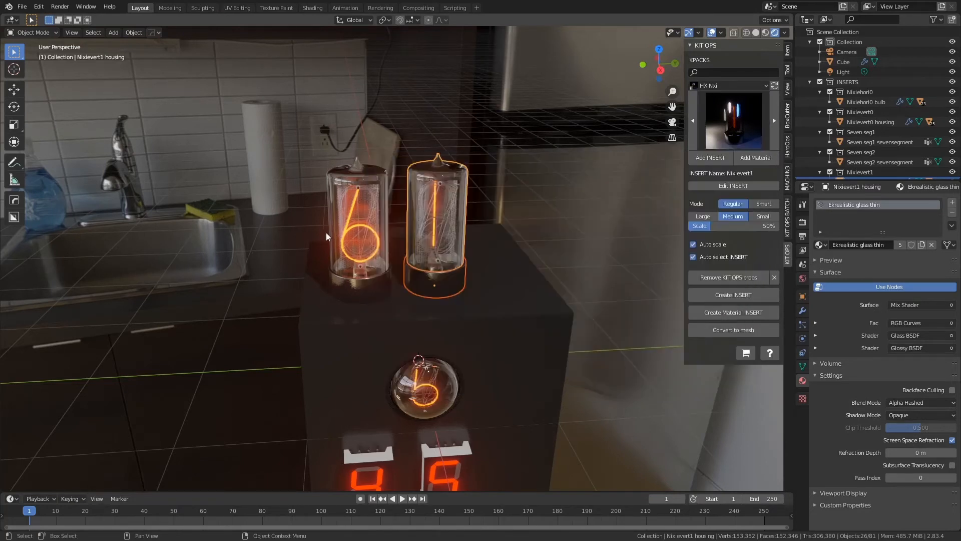
left_click(359, 239)
middle_click_drag(404, 227, 501, 214, "shift")
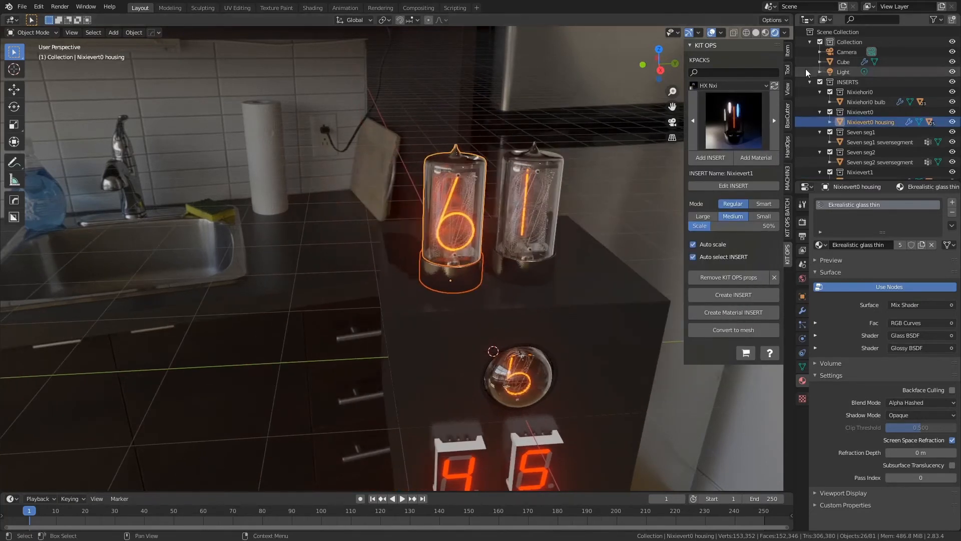
left_click(788, 51)
left_click(754, 258)
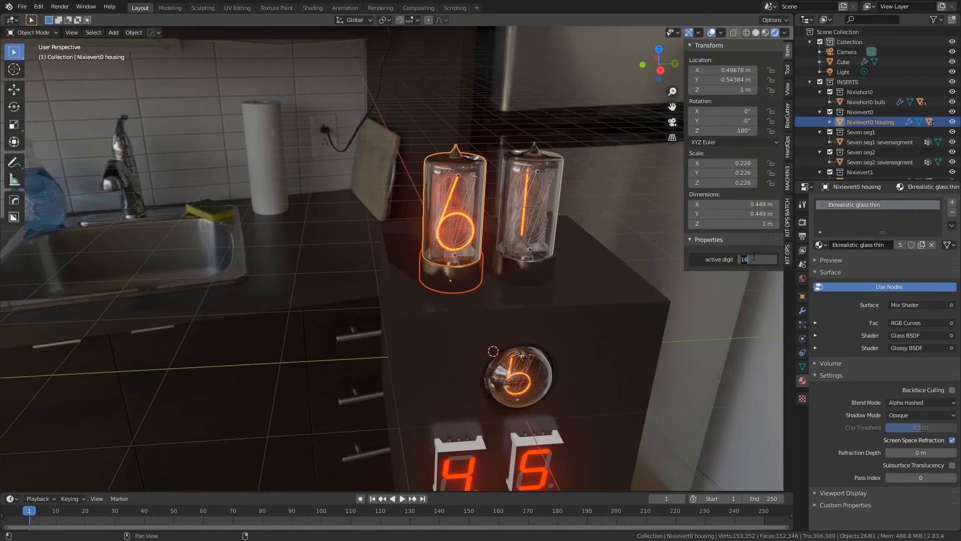
type("#frame/10")
key("Return")
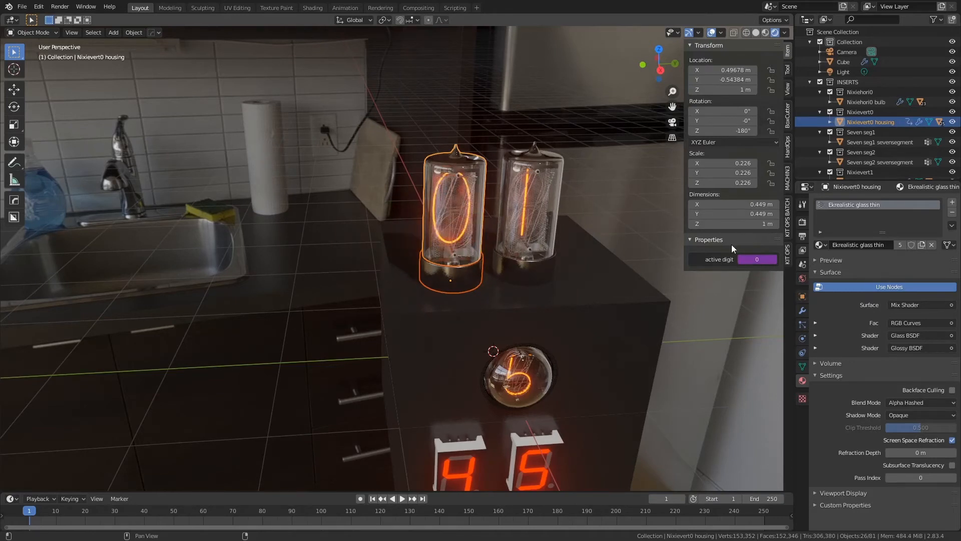
- Drive the Nixievert1 tube's active digit with the current frame number and play the animation to check the counting
left_click(544, 206)
left_click(754, 258)
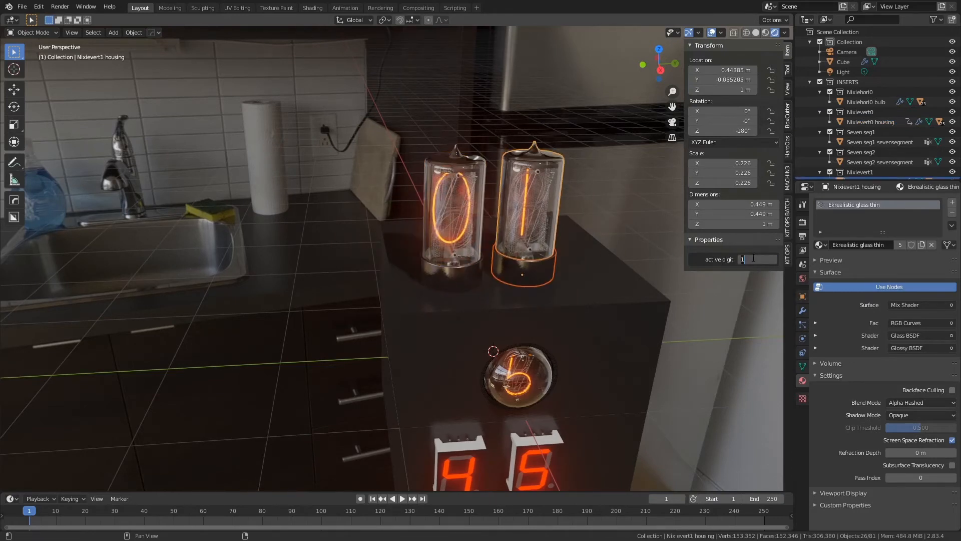
type("#")
key("space")
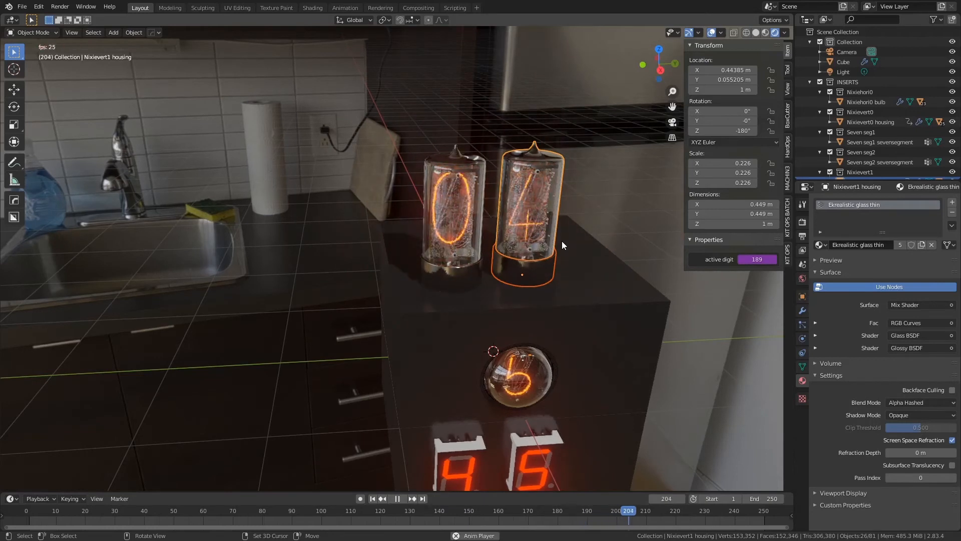
key("space")
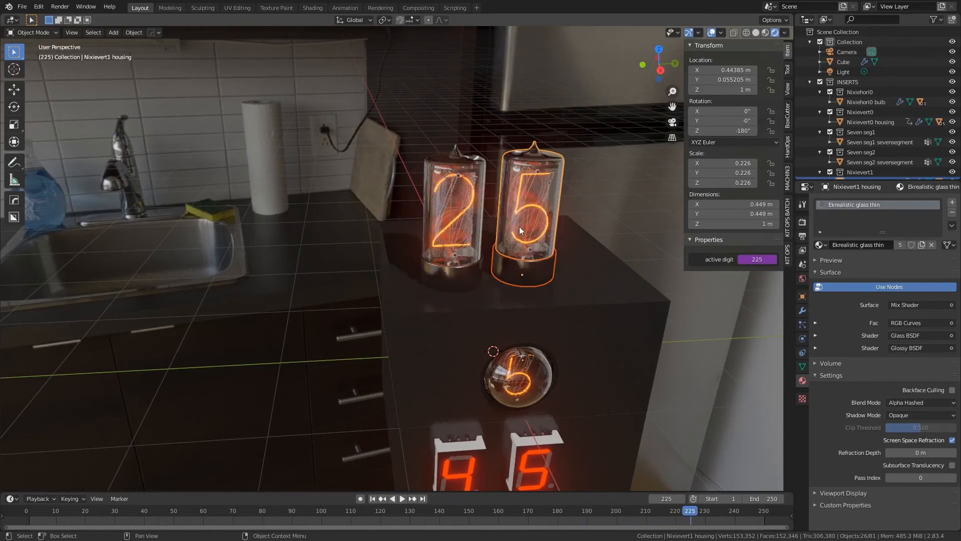
- Slow the Nixievert1 tube's counting by adding a divisor to the frame expression of its active digit
left_click(757, 259)
type("frame/")
key("Return")
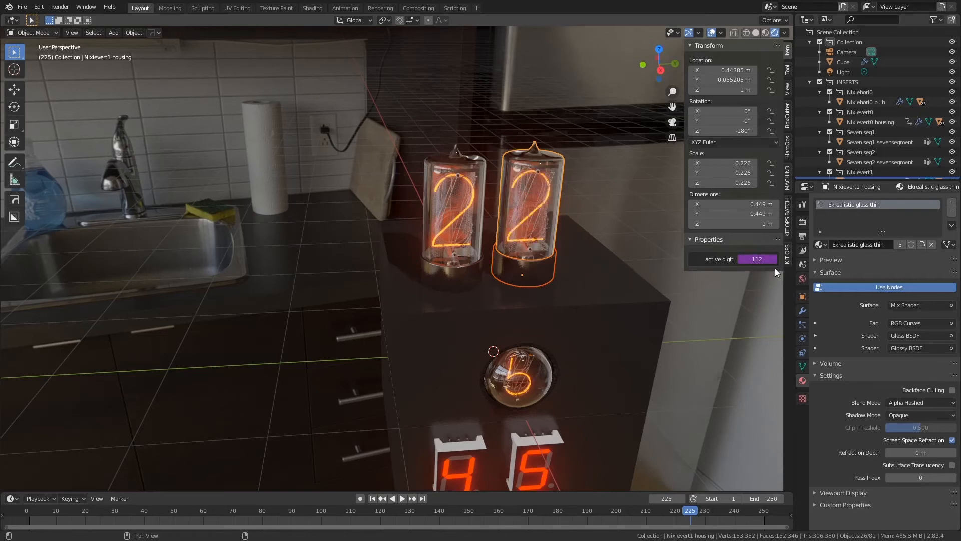
- Increase the divisor in the Nixievert0 tube's frame/10 expression and play the animation to check both tubes counting
left_click(456, 218)
left_click(761, 260)
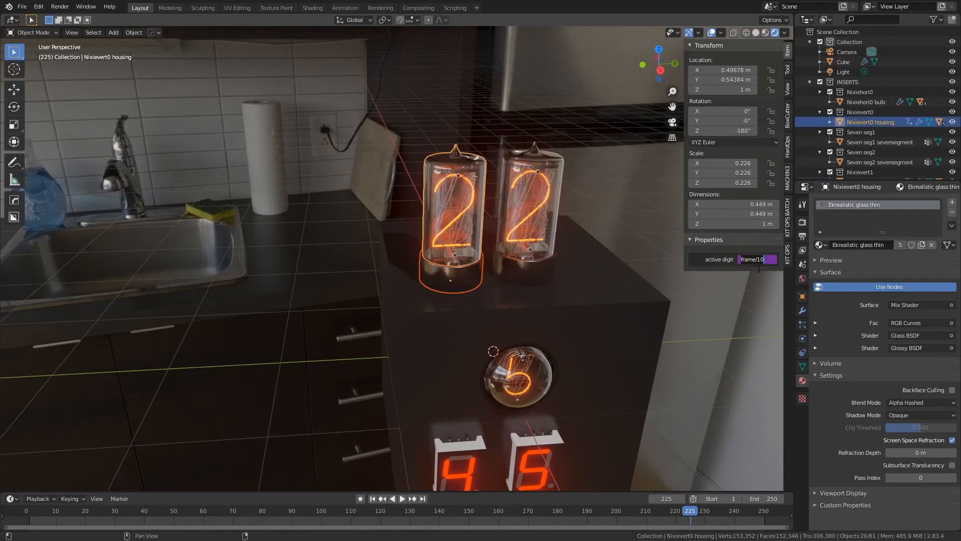
key("Return")
key("Return")
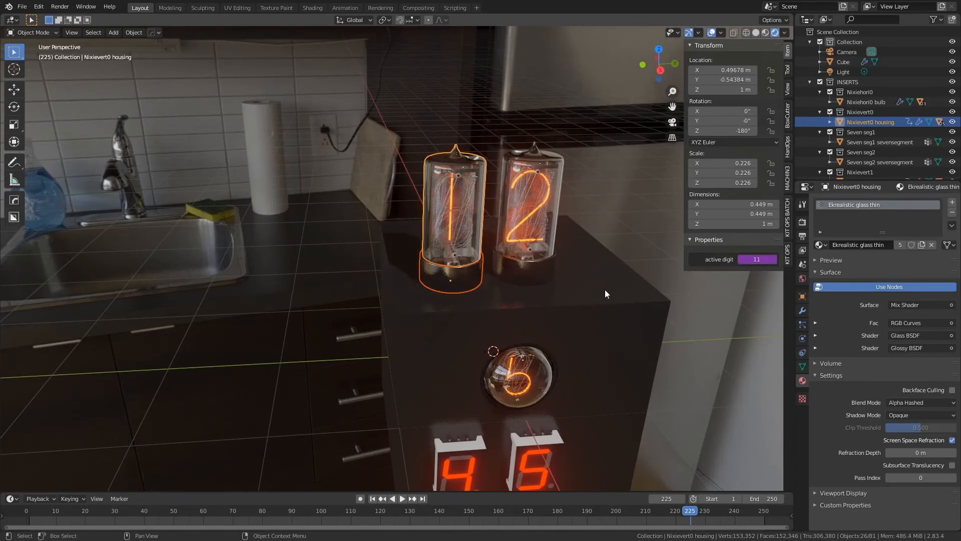
key("space")
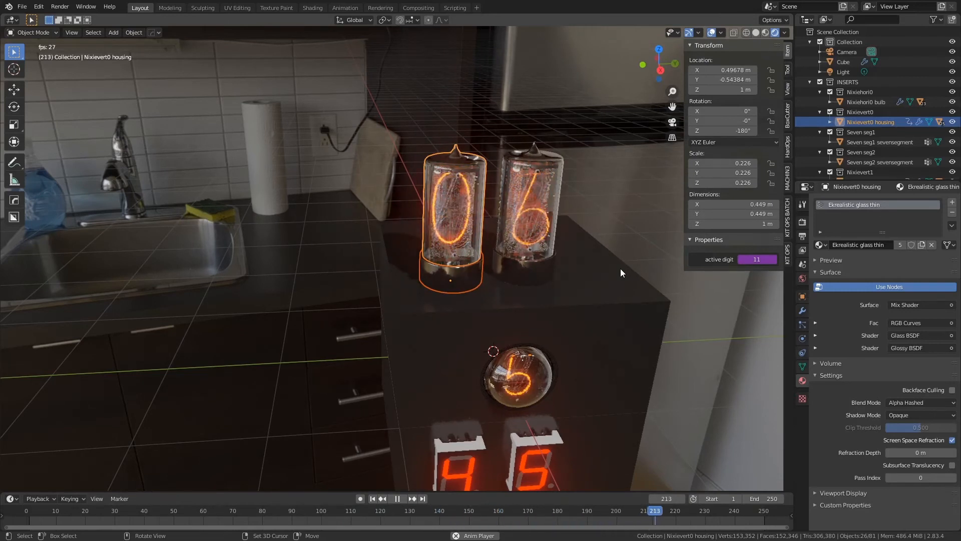
key("space")
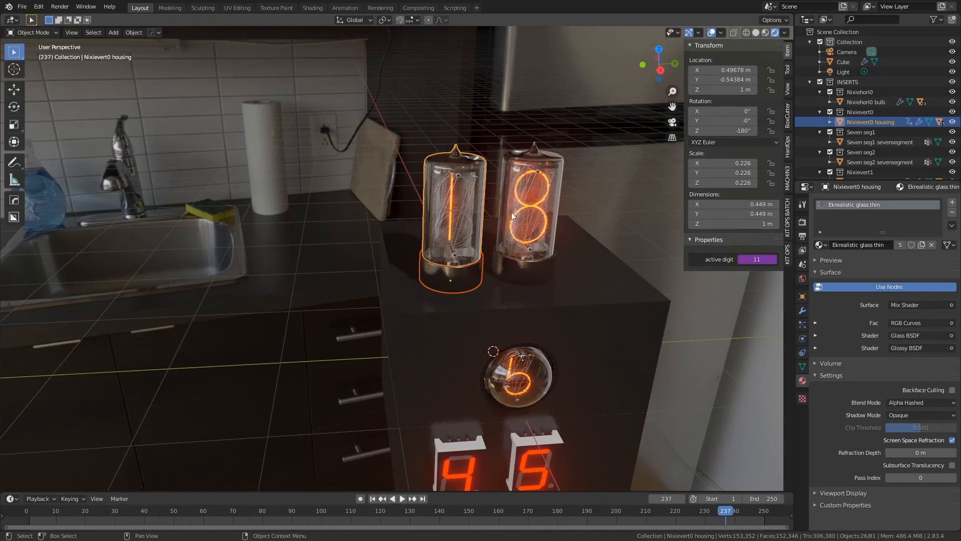
- Expand the Nixievert0 housing in the scene hierarchy and show the material of its Nixievert0 0 light mesh
left_click(830, 122)
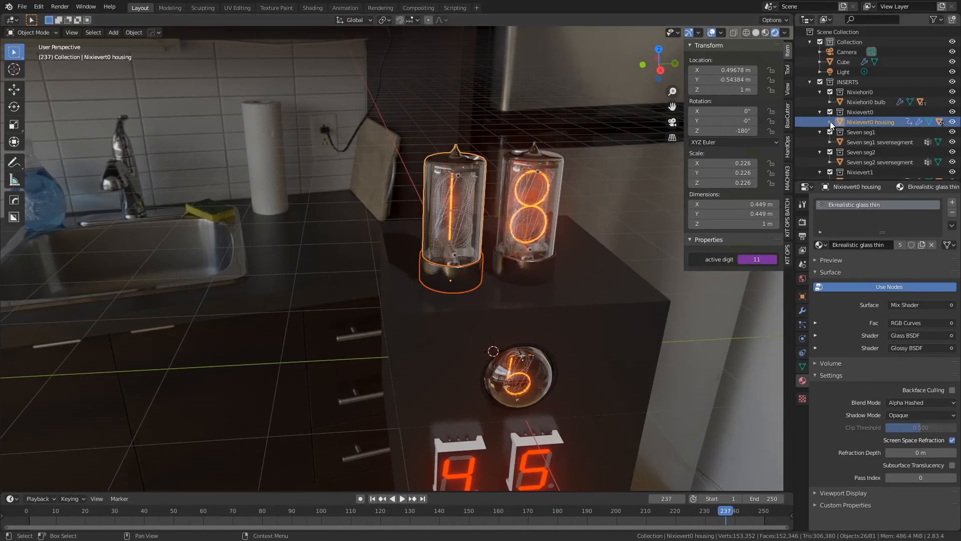
scroll(850, 161, "down", 3)
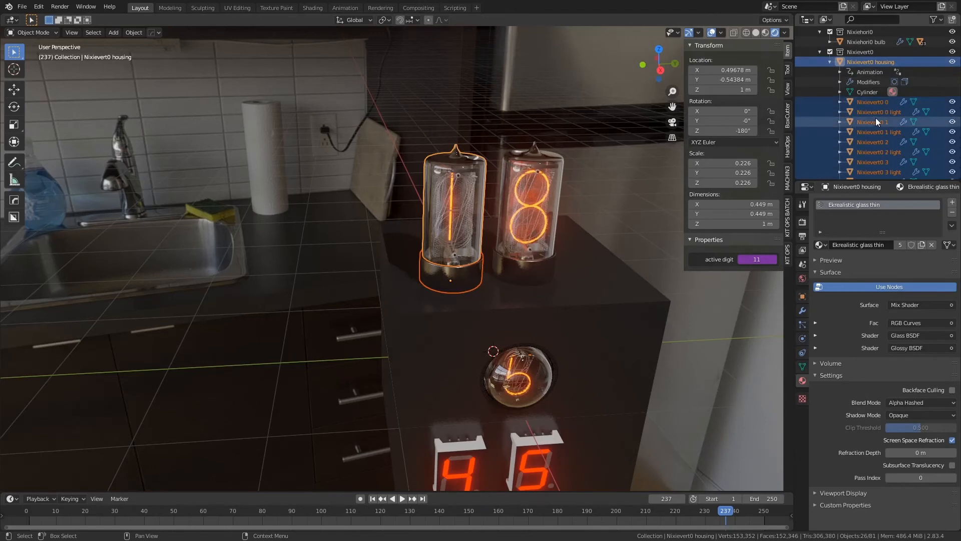
left_click(840, 112)
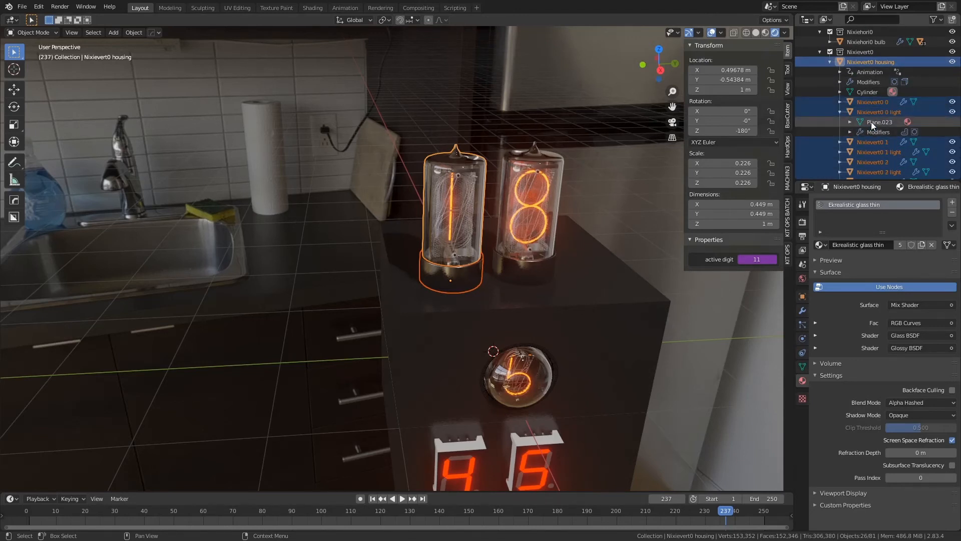
left_click(871, 121)
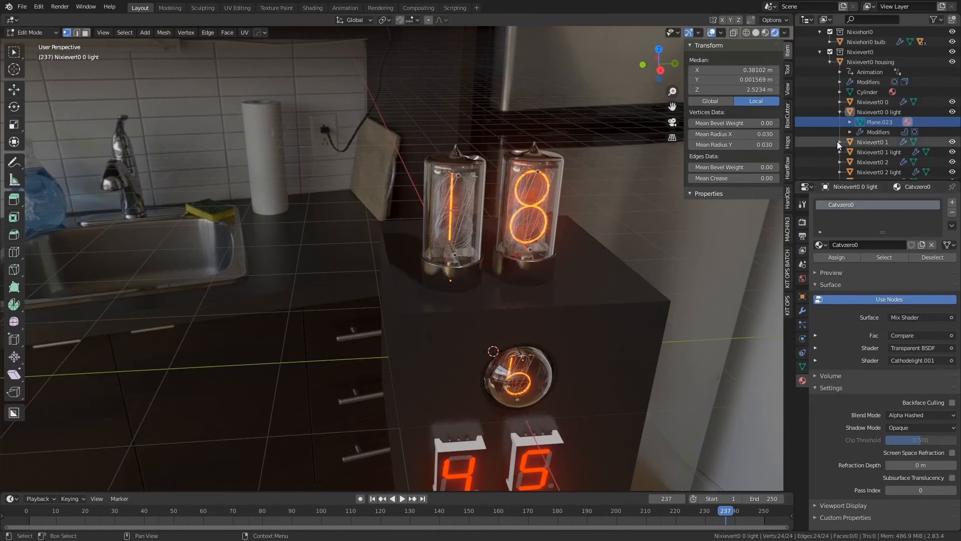
- Collapse the Nixievert0 housing, expand the Nixievert1 housing in the scene hierarchy and show the material of its Nixievert1 0 light mesh
left_click(831, 62)
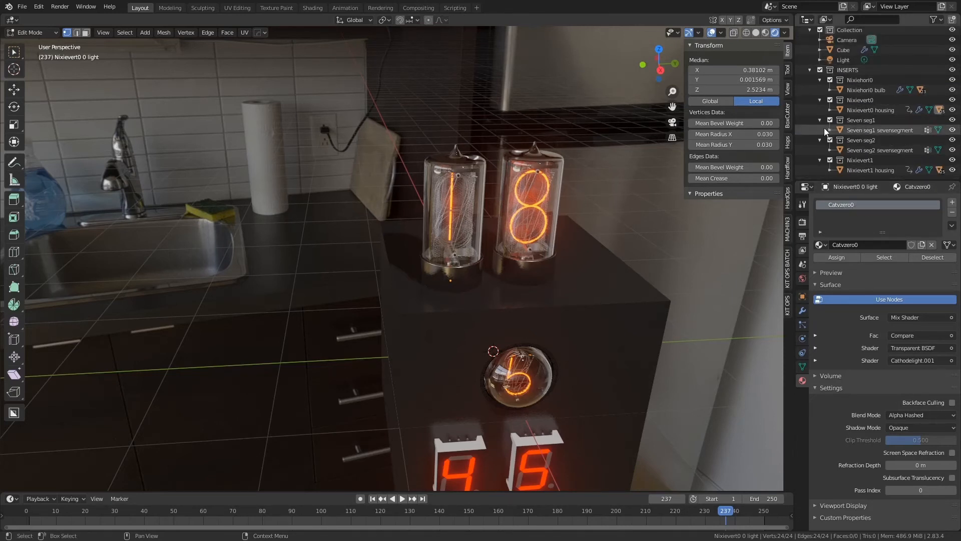
left_click(830, 170)
scroll(855, 156, "down", 5)
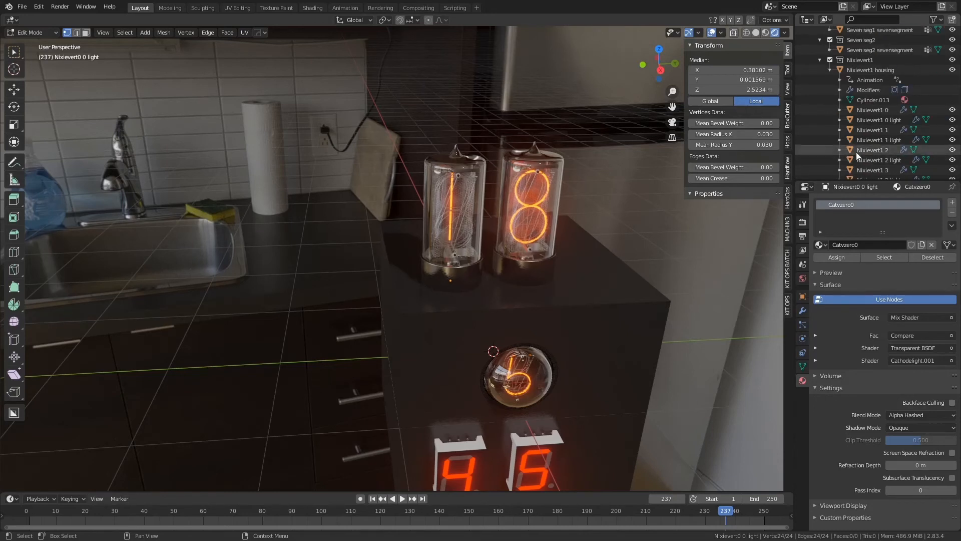
left_click(859, 120)
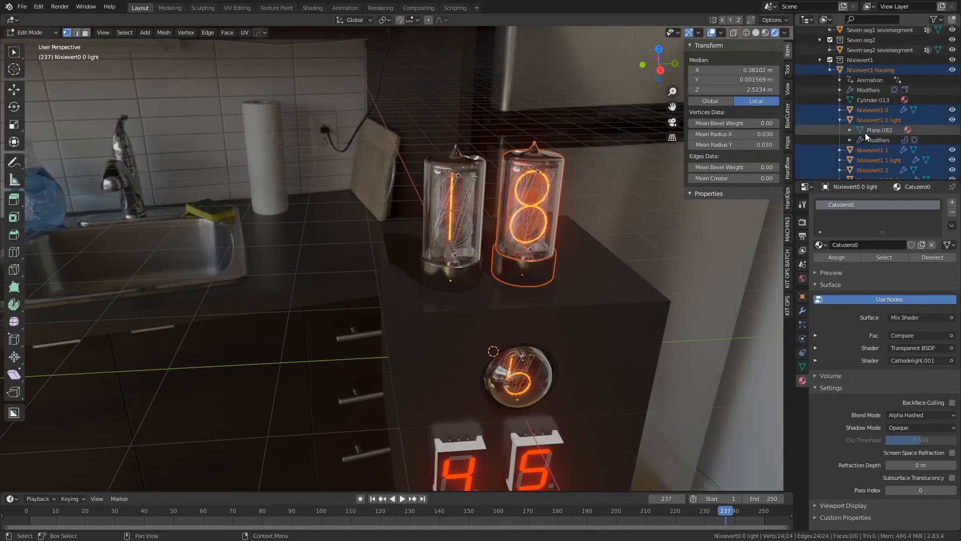
left_click(865, 133)
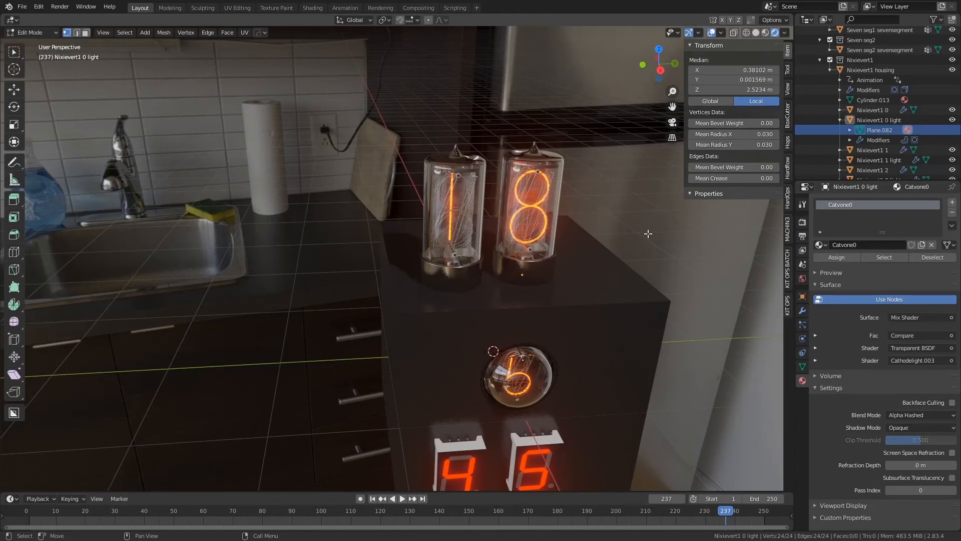
- Batch rename all materials in the file, replacing "vone" with "bacon" in their names
key("ctrl+F2")
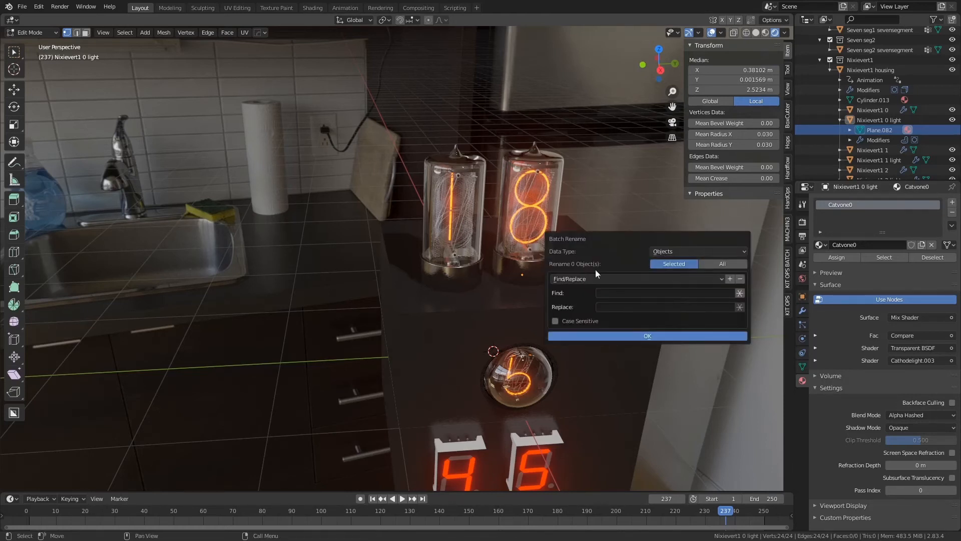
left_click(39, 7)
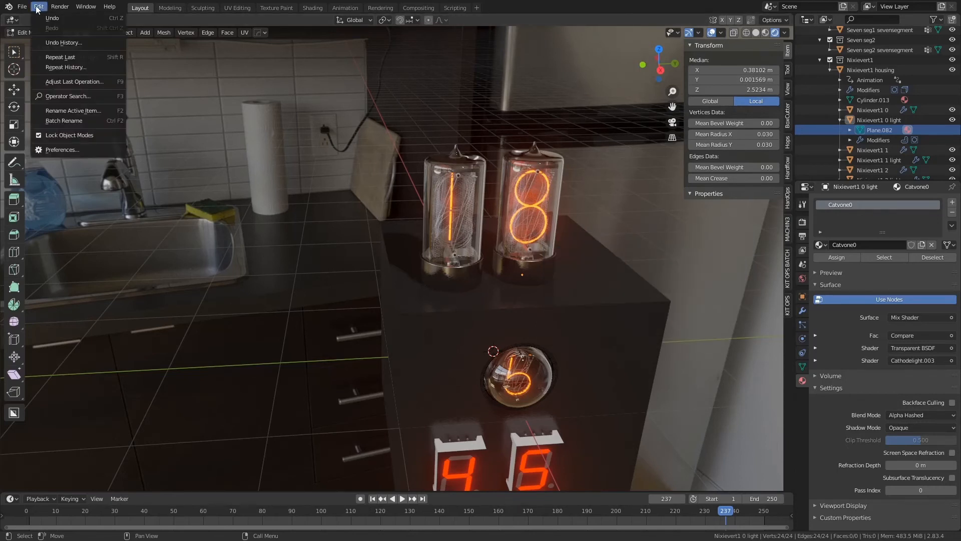
mouse_move(23, 7)
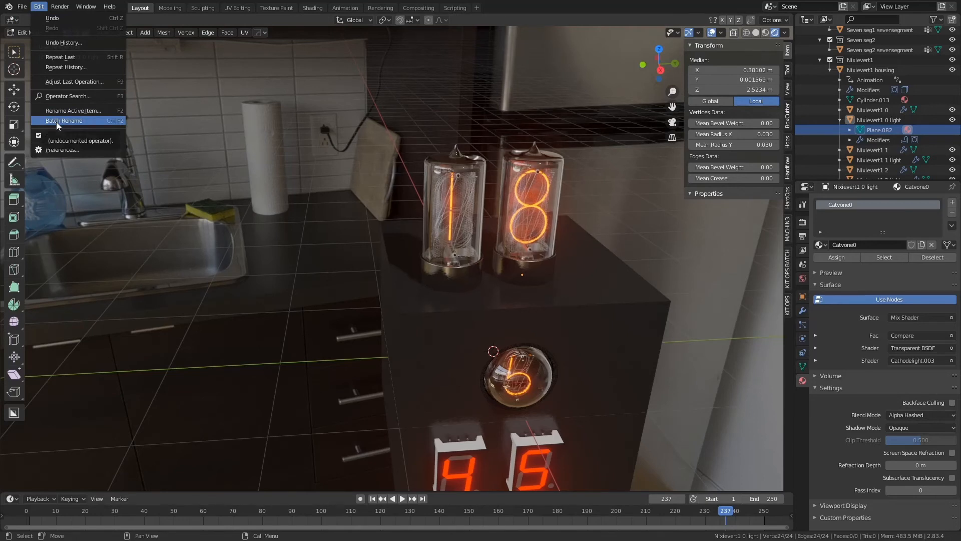
left_click(57, 123)
left_click_drag(142, 136, 369, 231)
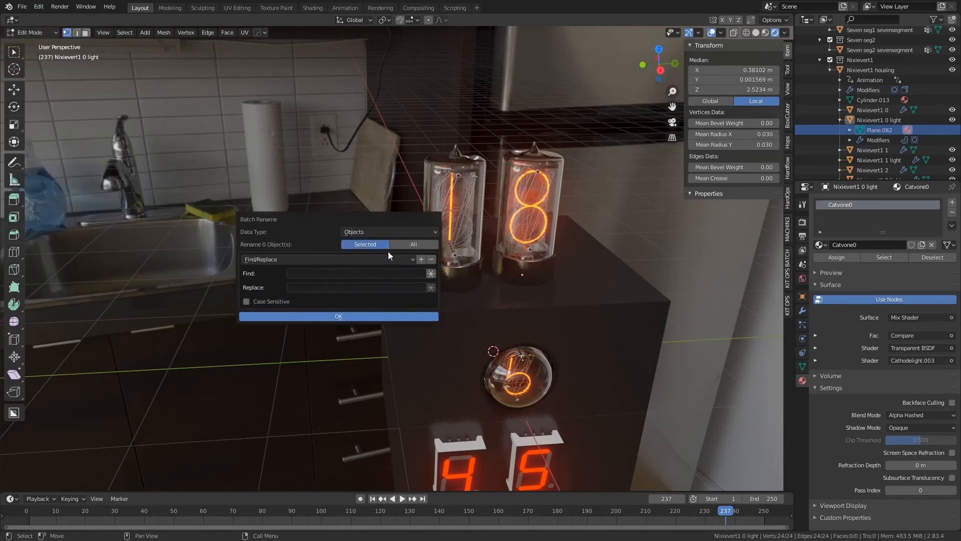
left_click(392, 232)
left_click(382, 256)
left_click(403, 246)
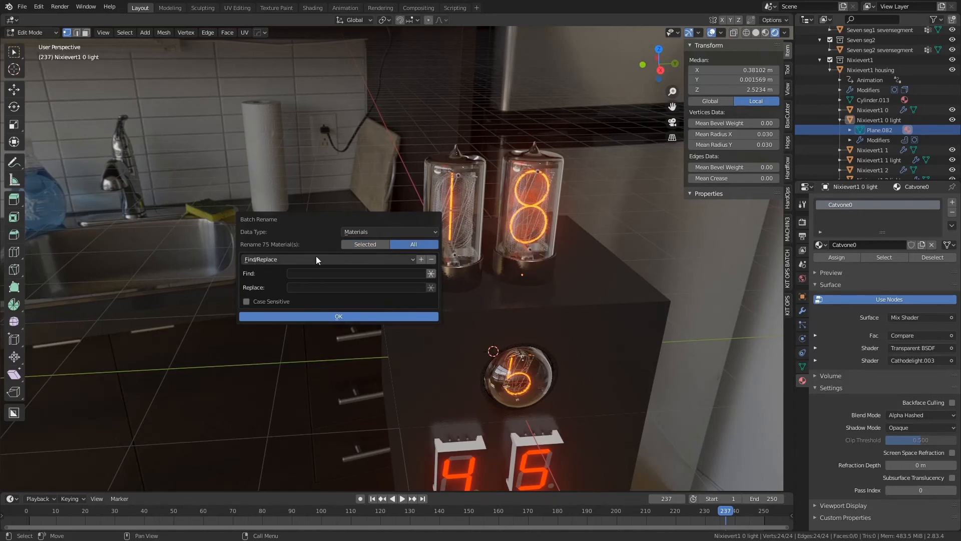
left_click(323, 275)
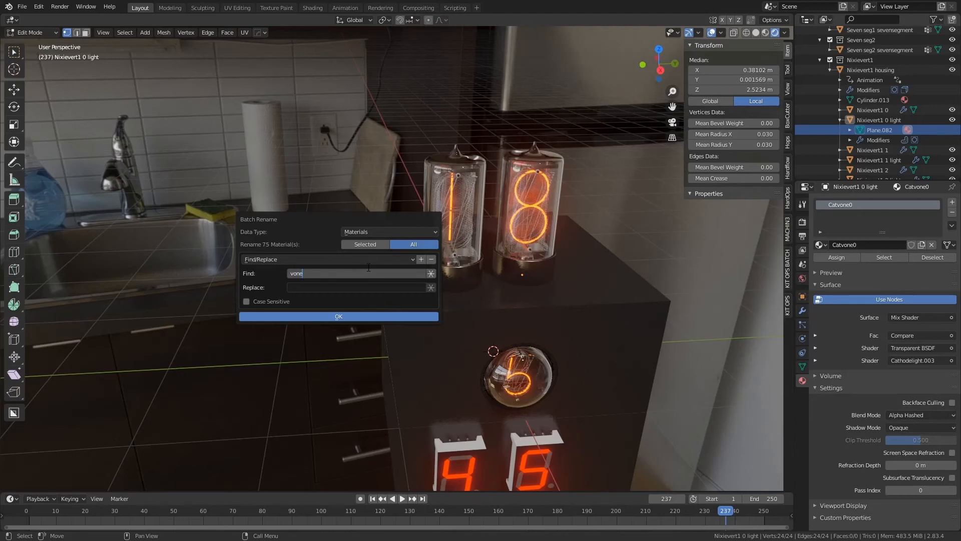
key("Tab")
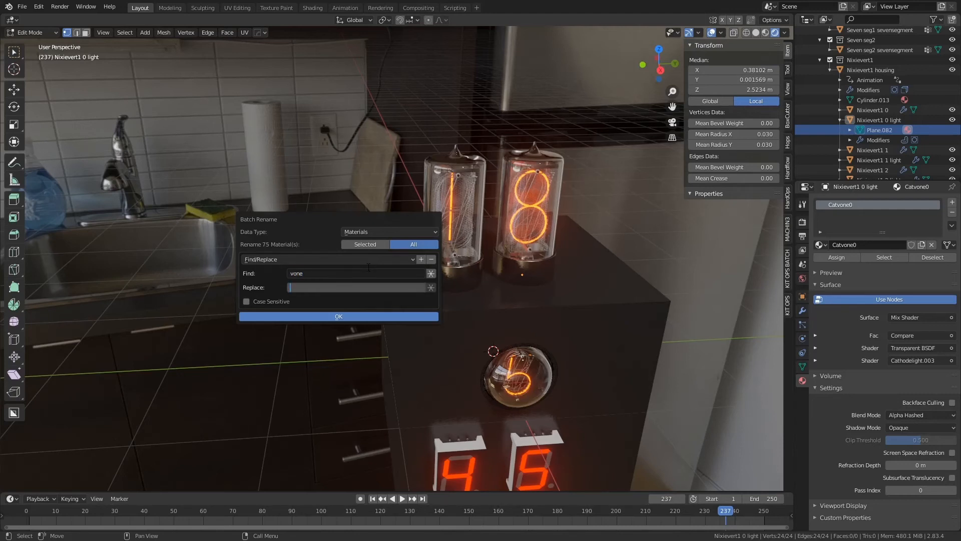
key("Return")
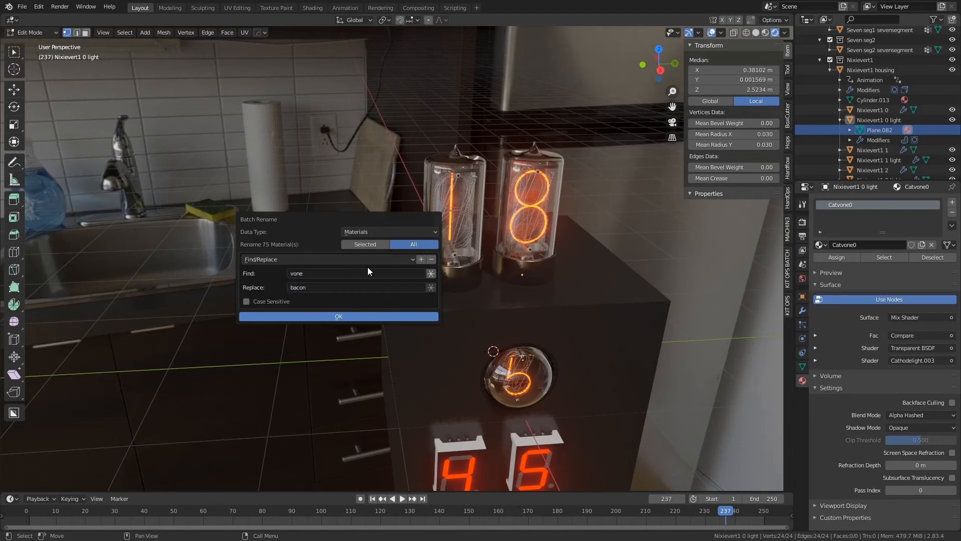
left_click(341, 315)
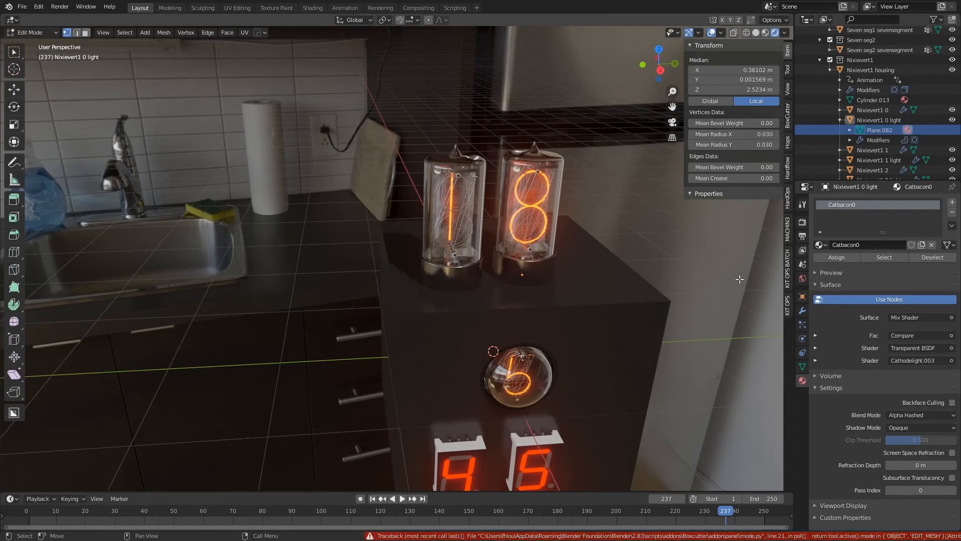
- Leave mesh editing and add another Nixievert1 INSERT on the cube's top beside the two tubes, at about X 0.447 m, Y 0.618 m
middle_click_drag(578, 244, 499, 247, "shift")
key("Tab")
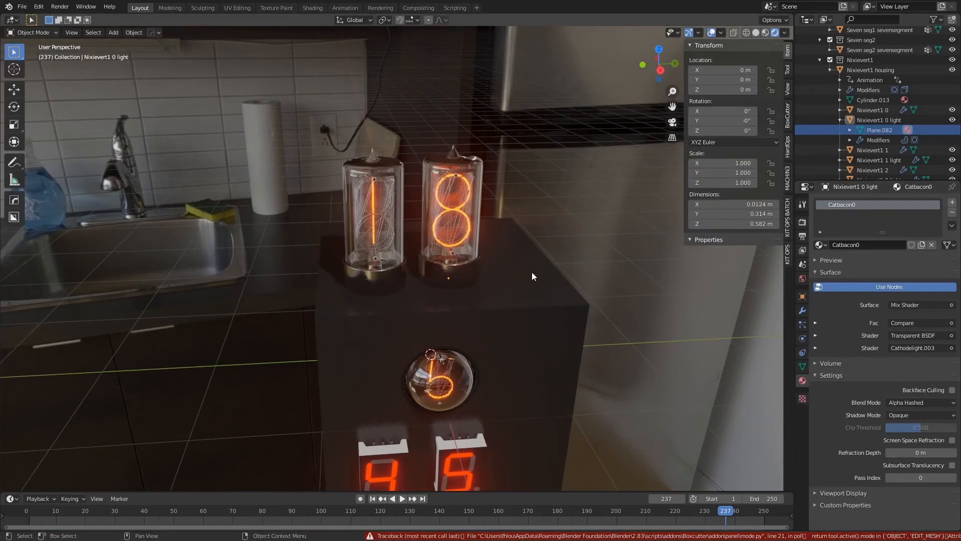
left_click(519, 248)
key("KP_Decimal")
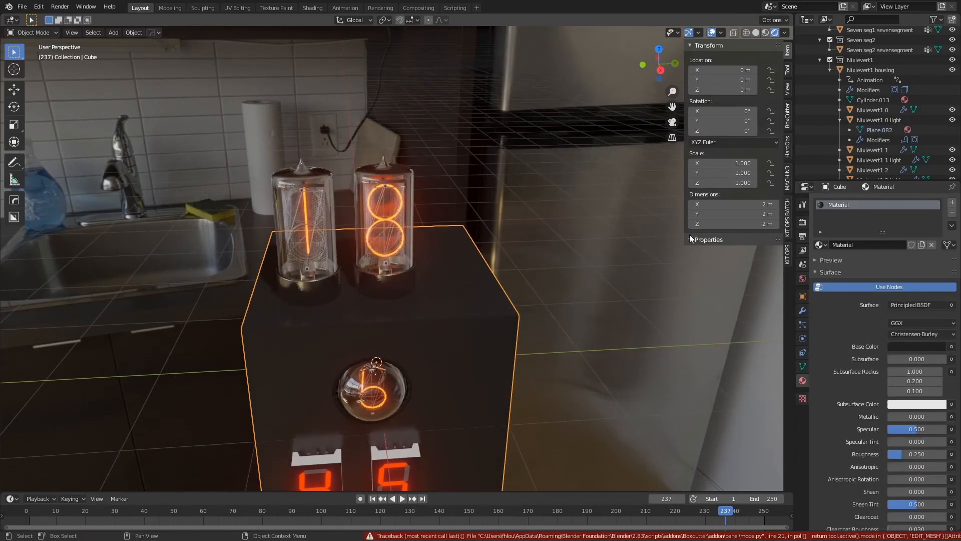
left_click(788, 253)
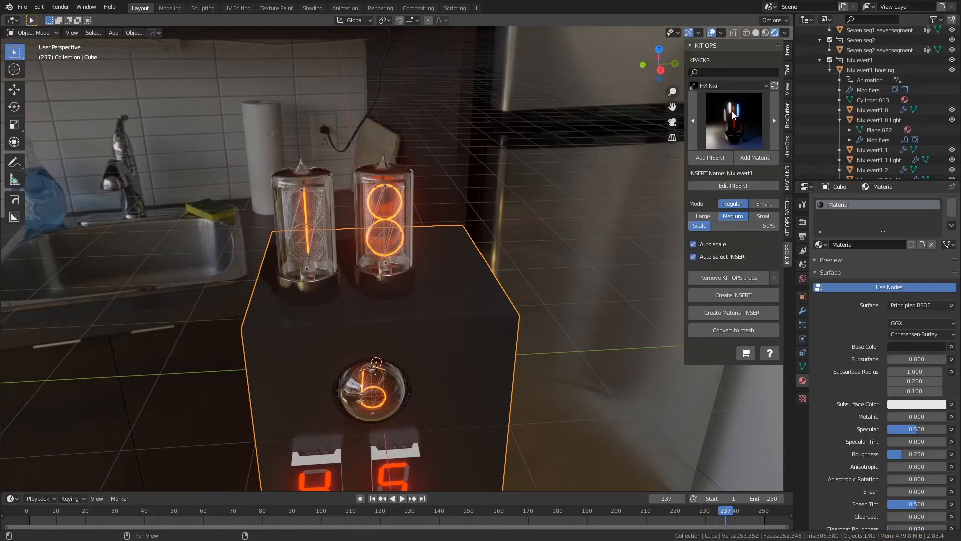
left_click(707, 159)
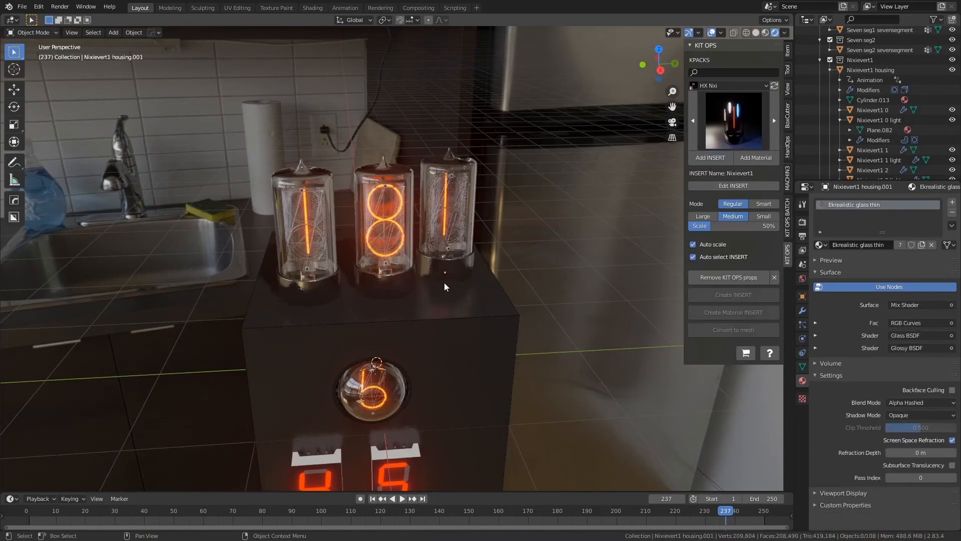
left_click(424, 173)
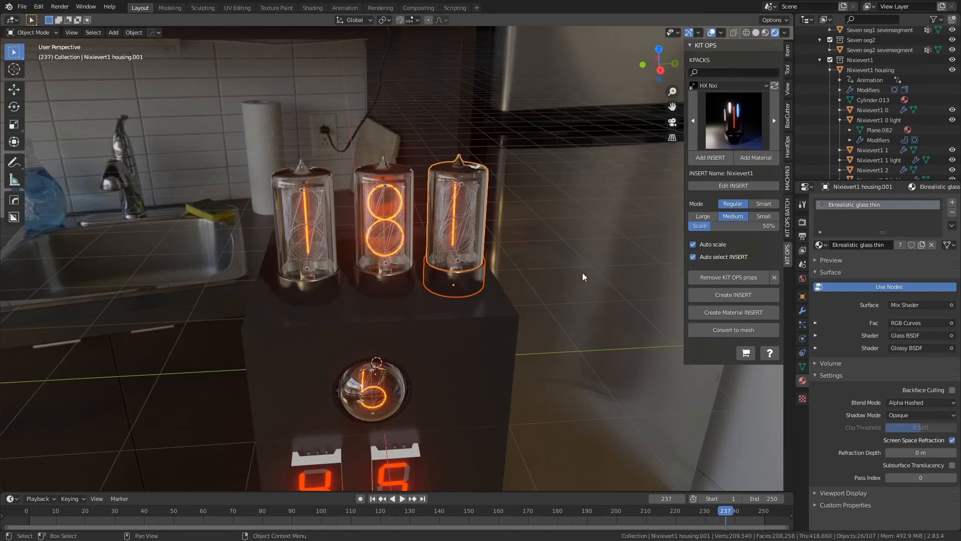
- Set the active digit of the newly added Nixievert1 tube to 5
left_click(787, 50)
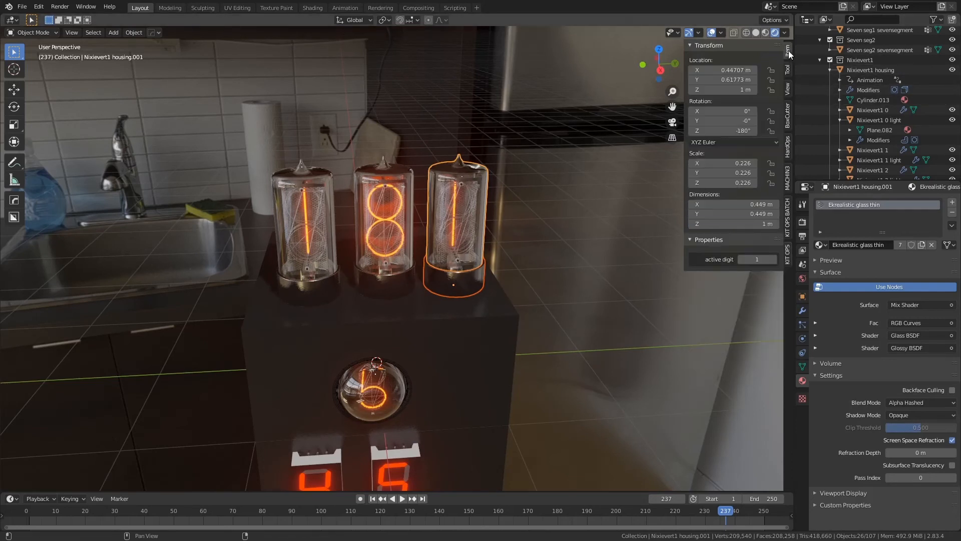
left_click(771, 263)
left_click(772, 263)
left_click(772, 262)
left_click(772, 262)
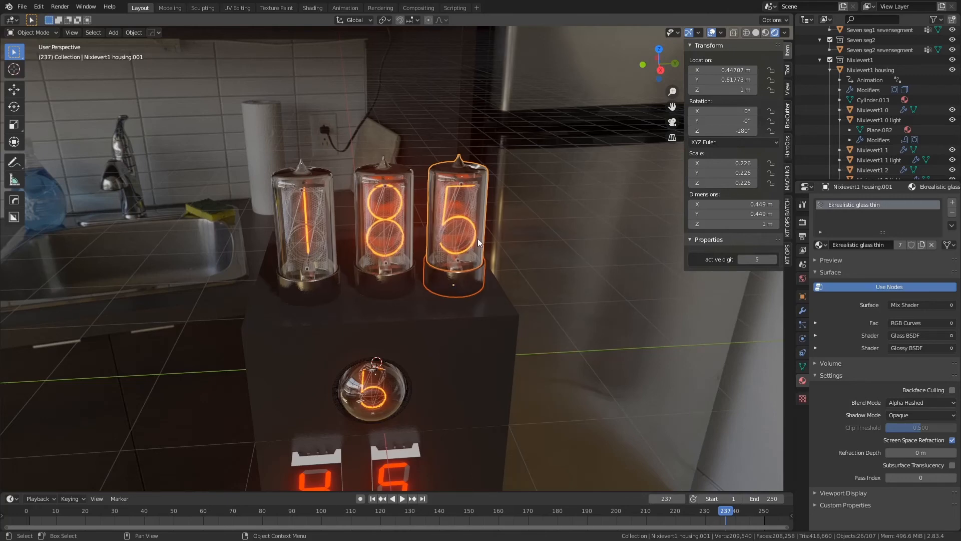
- Inspect the three nixie tubes up close and check the active digit properties of the middle Nixievert1 and the Nixievert0 tubes
mouse_move(478, 238)
middle_mouse_down()
mouse_move(449, 231)
mouse_move(476, 232)
middle_mouse_up()
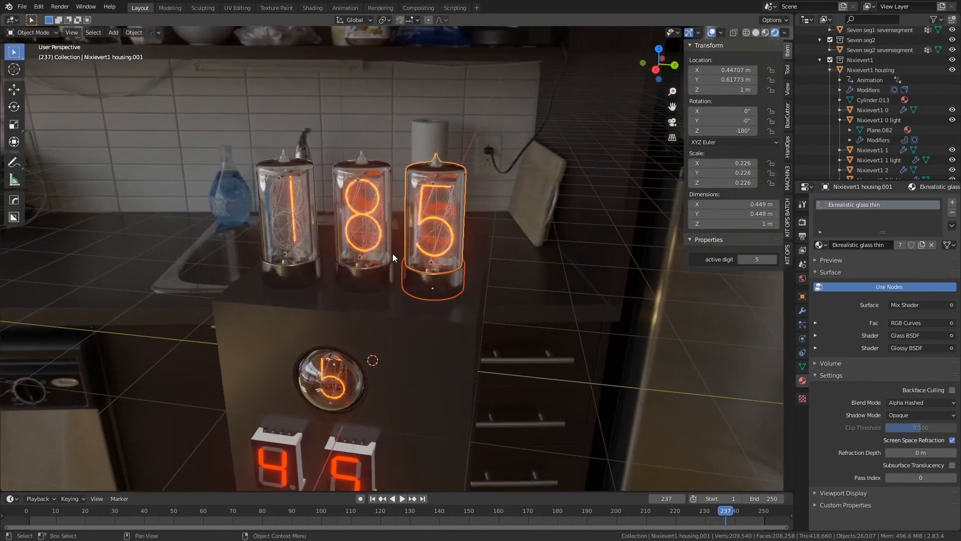
scroll(393, 253, "up", 4)
middle_click_drag(341, 247, 364, 278, "shift")
left_click(380, 253)
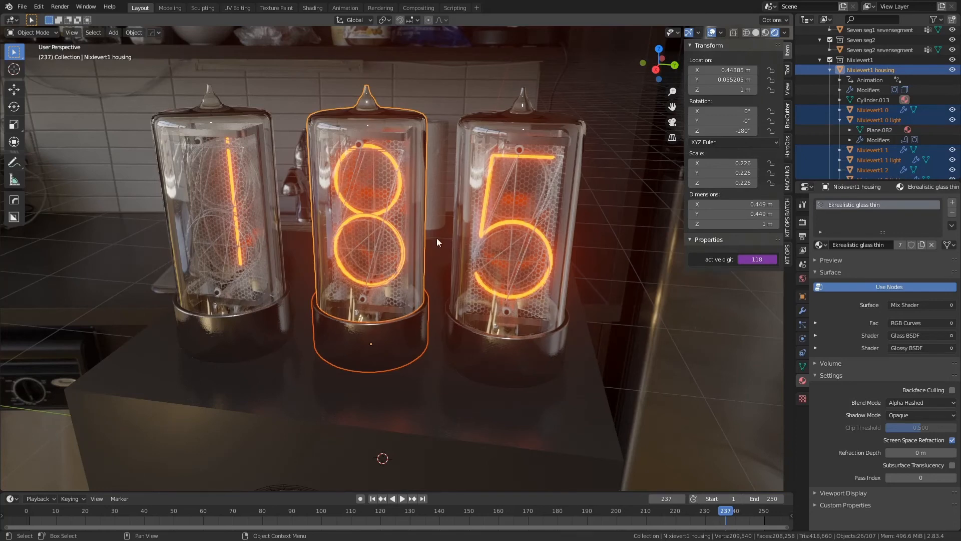
left_click(225, 243)
middle_click_drag(236, 278, 368, 269)
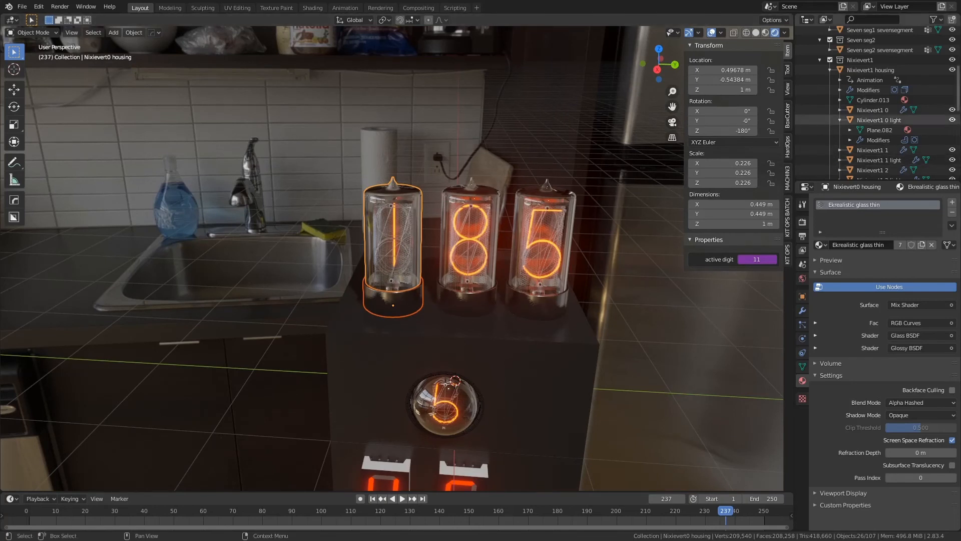
- Show the Catbacon0 material nodes of the Nixievert1 0 light mesh in the Shading workspace's object shader editor
left_click(875, 131)
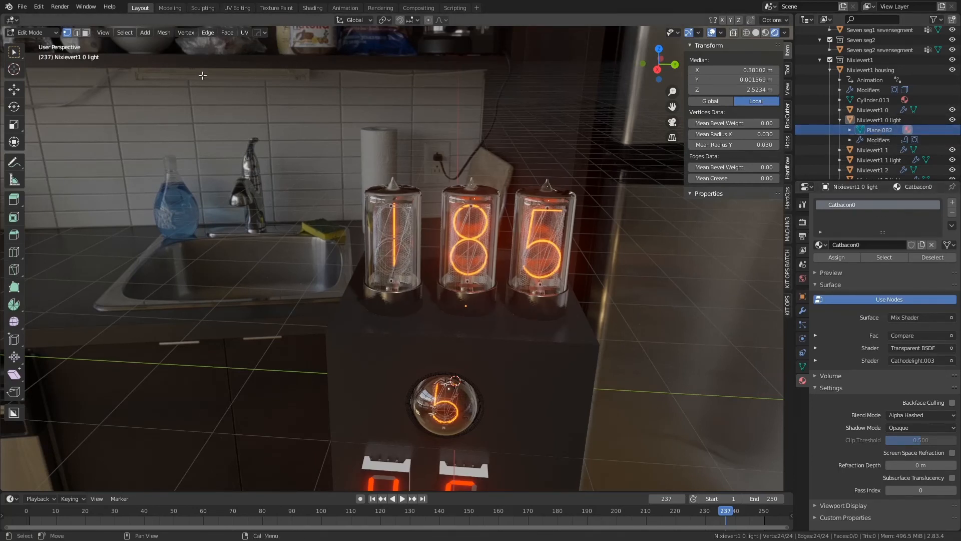
left_click(312, 7)
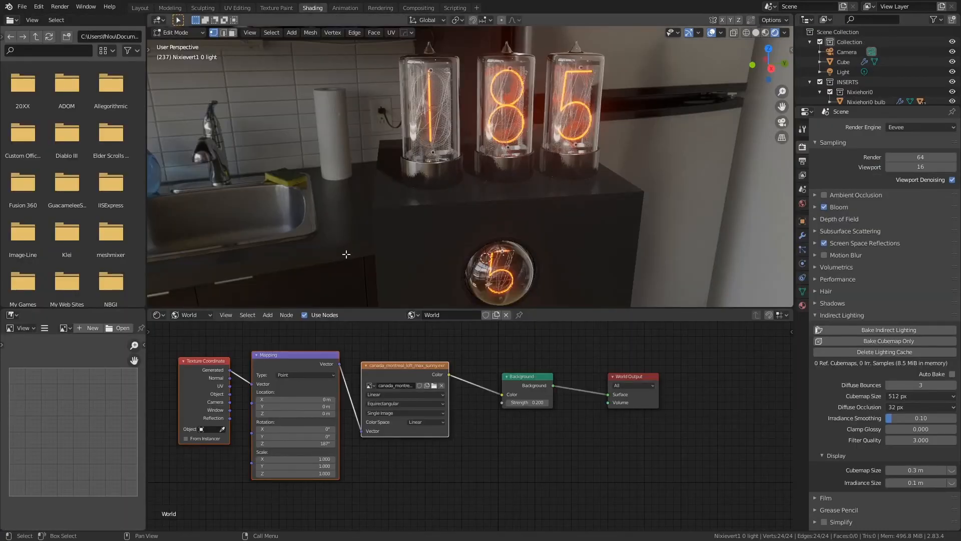
left_click(183, 316)
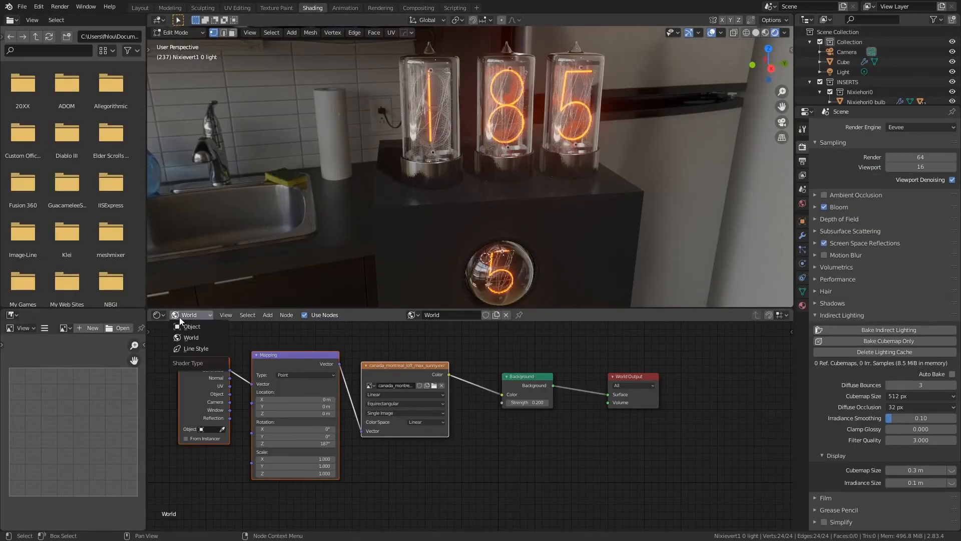
left_click(183, 326)
middle_click_drag(256, 390, 374, 379)
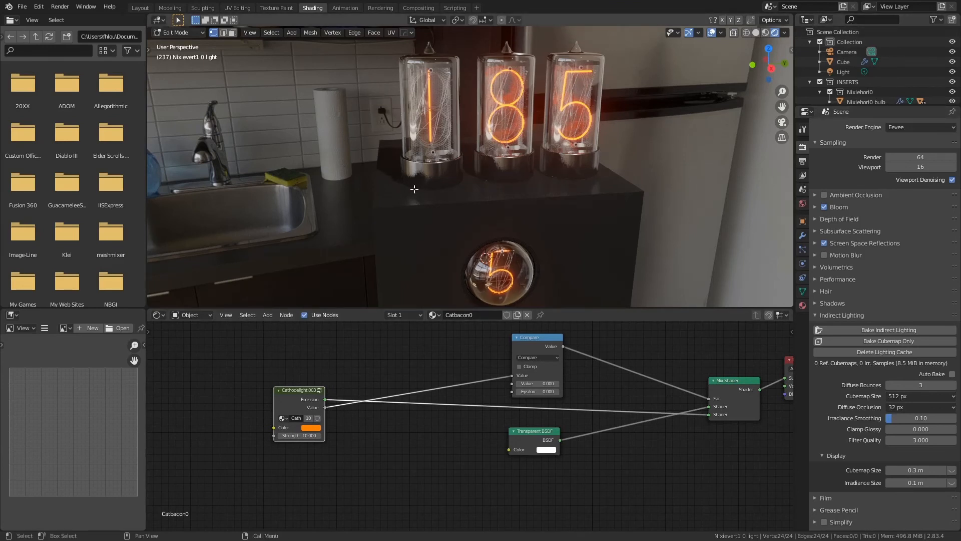
- Change the Emission color inside the Cathodelight.003 node group to green, with hue about 0.32 and saturation about 0.72
middle_click_drag(414, 189, 401, 290)
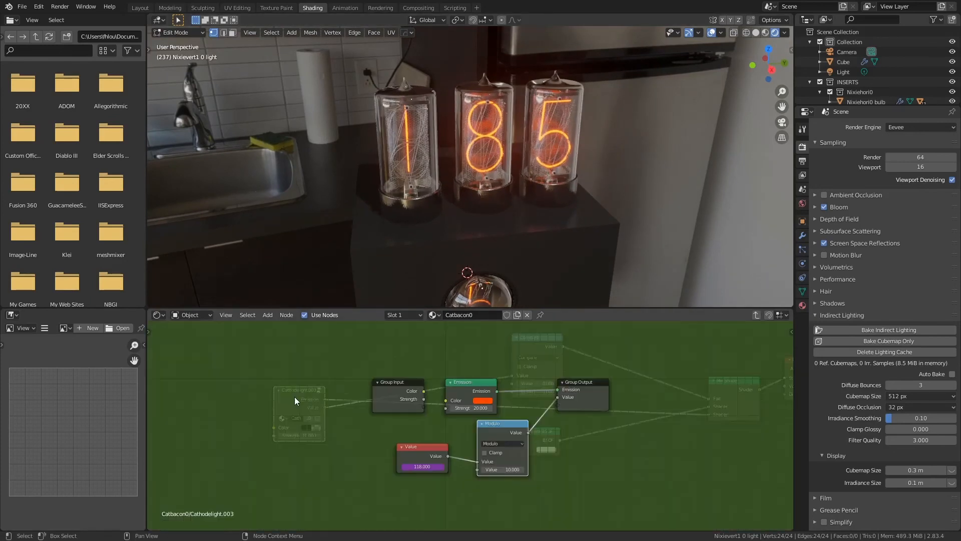
key("Tab")
middle_click_drag(292, 445, 285, 445)
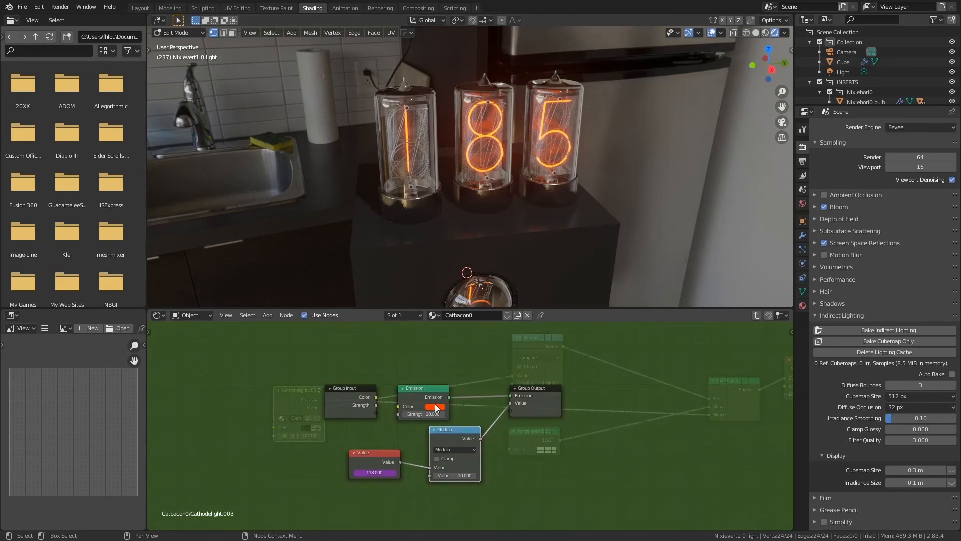
left_click(442, 406)
left_click(442, 320)
mouse_move(442, 319)
left_mouse_down()
mouse_move(459, 321)
mouse_move(439, 320)
left_mouse_up()
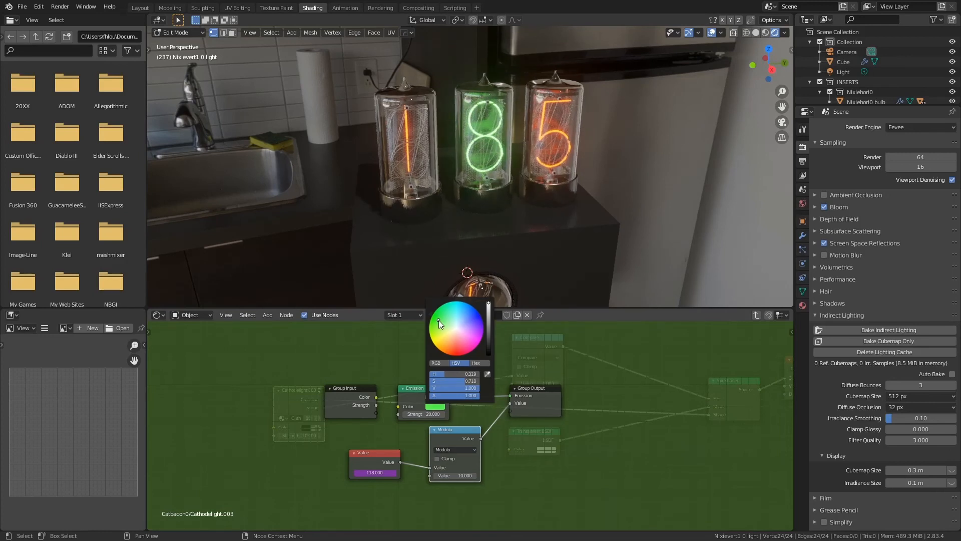
key("Tab")
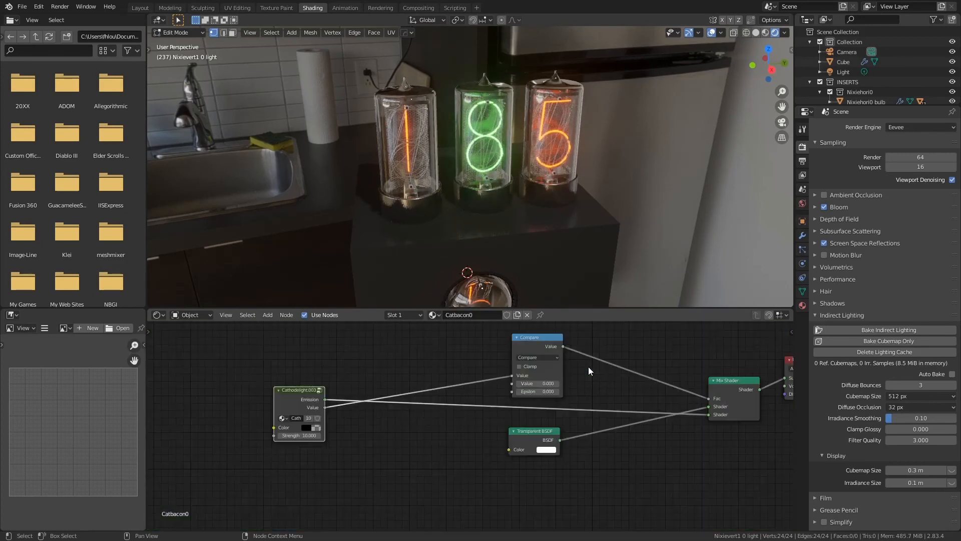
- Return to Object Mode, show the custom properties of the green Nixievert1 tube's housing and try to edit its active digit
left_click(496, 151)
key("Tab")
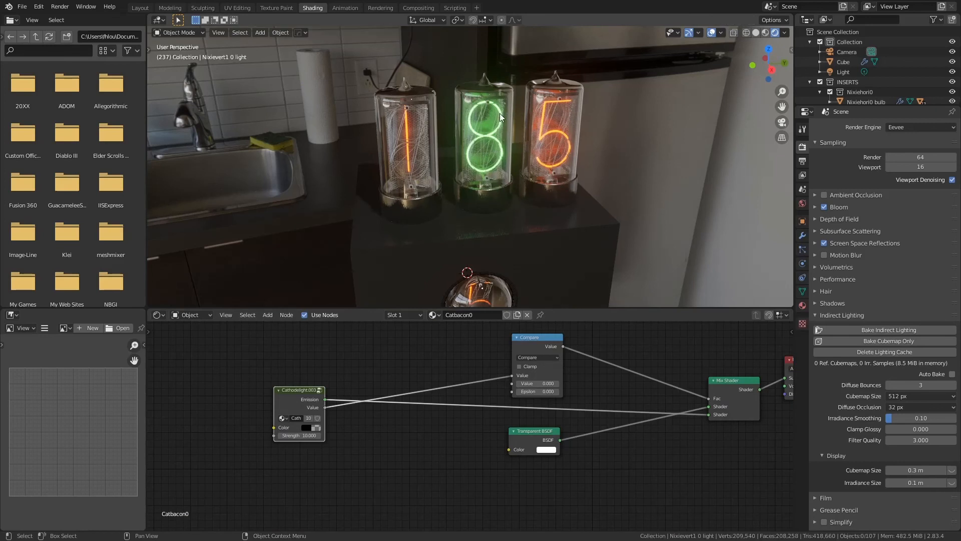
left_click(499, 113)
key("n")
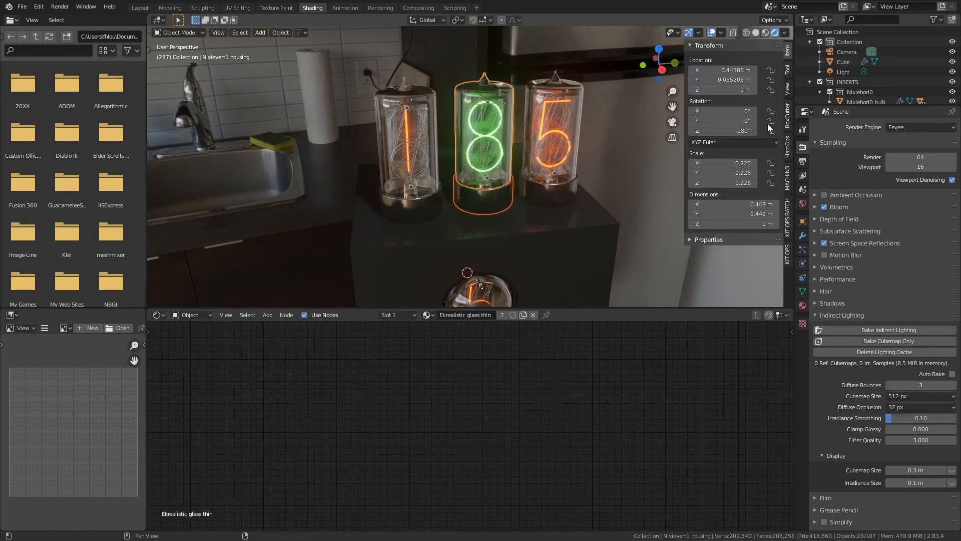
left_click(724, 241)
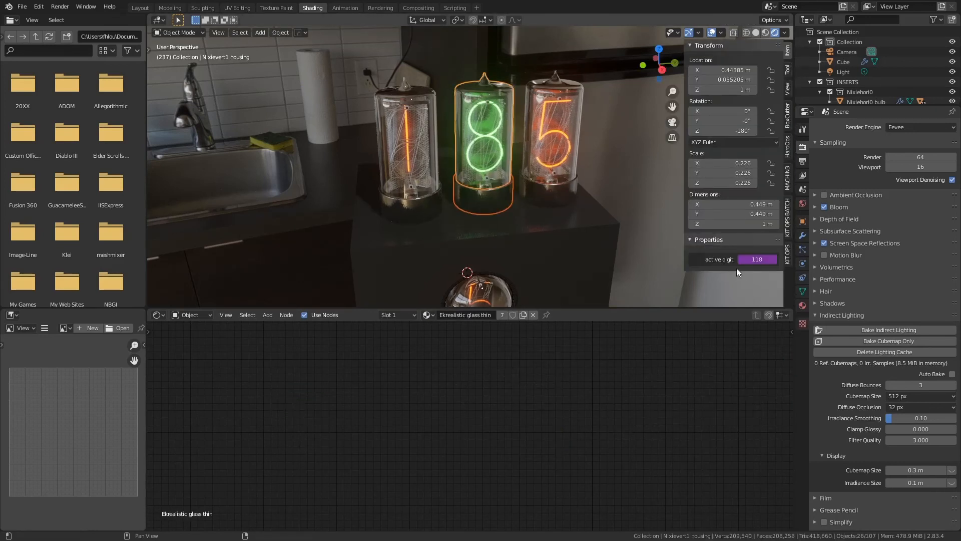
left_click(741, 259)
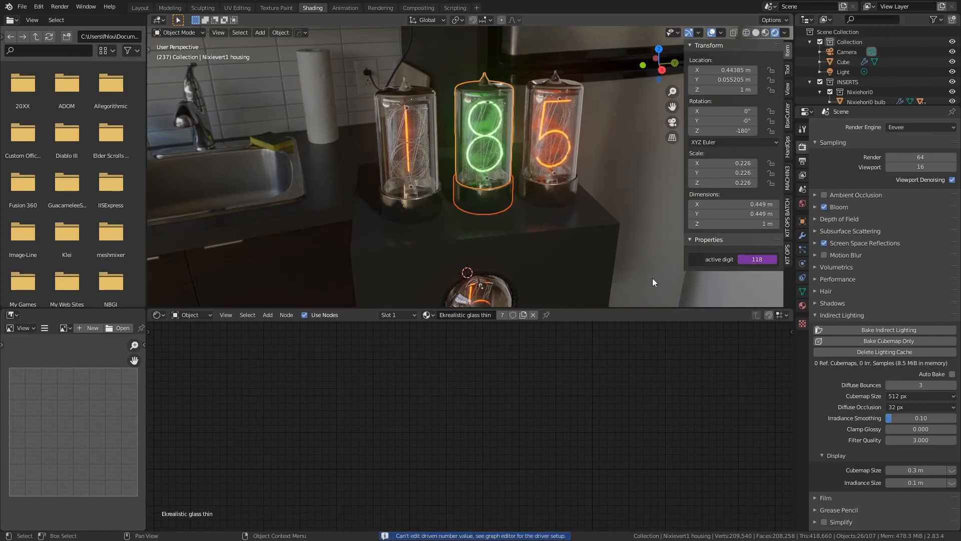
- Play and stop the animation to watch the green Nixievert1 tube's driven active digit change
key("space")
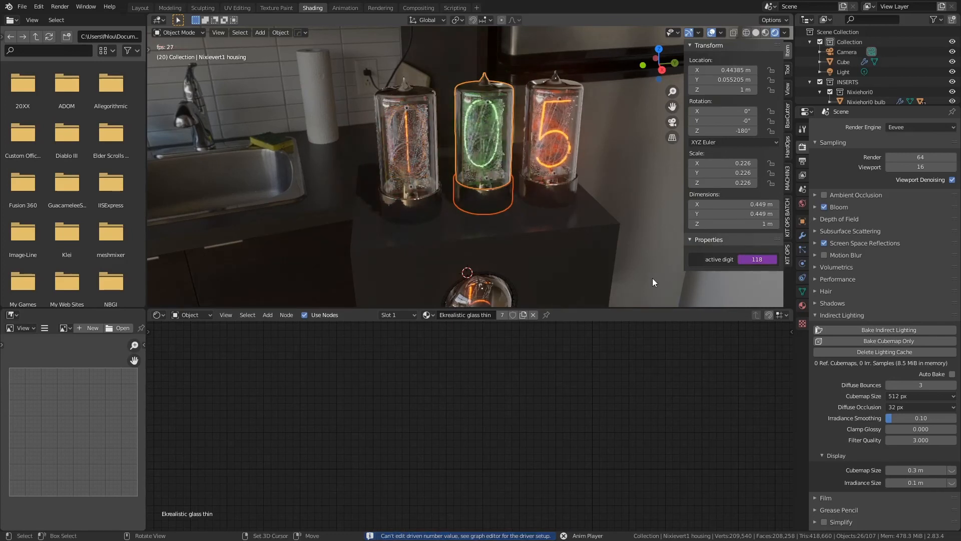
key("space")
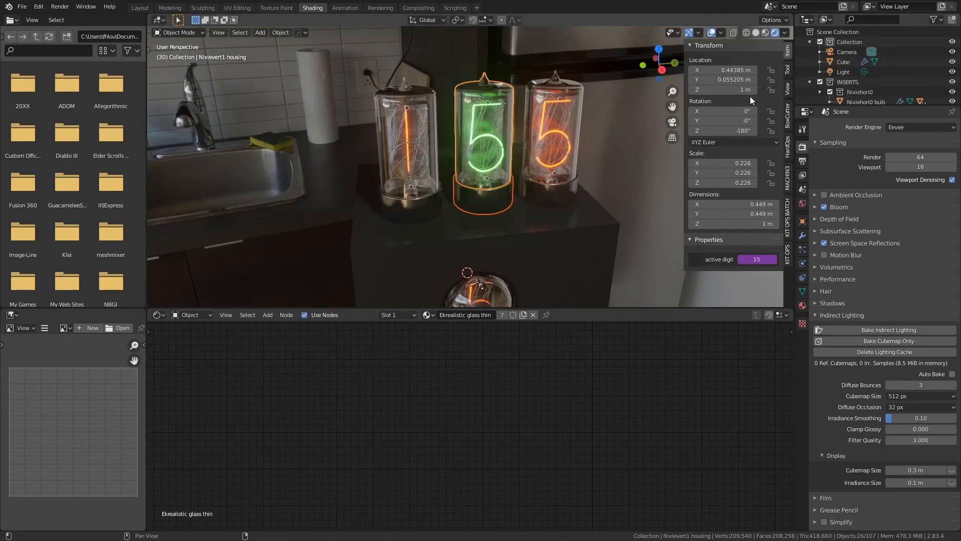
- Show the Catbacon0 material of the Nixievert1 0 light mesh and open its Cathodelight.003 node group to examine the Modulo node
scroll(878, 74, "down", 6)
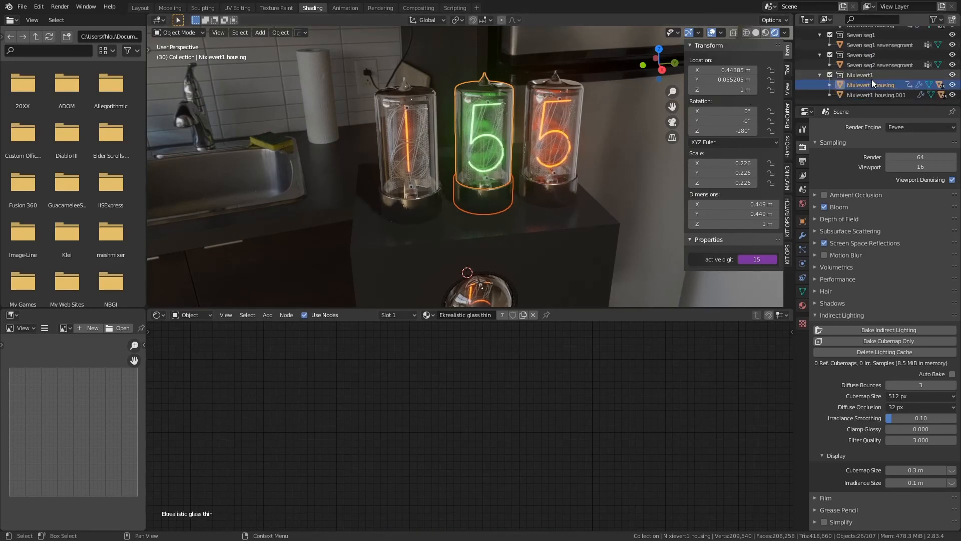
scroll(841, 88, "up", 8)
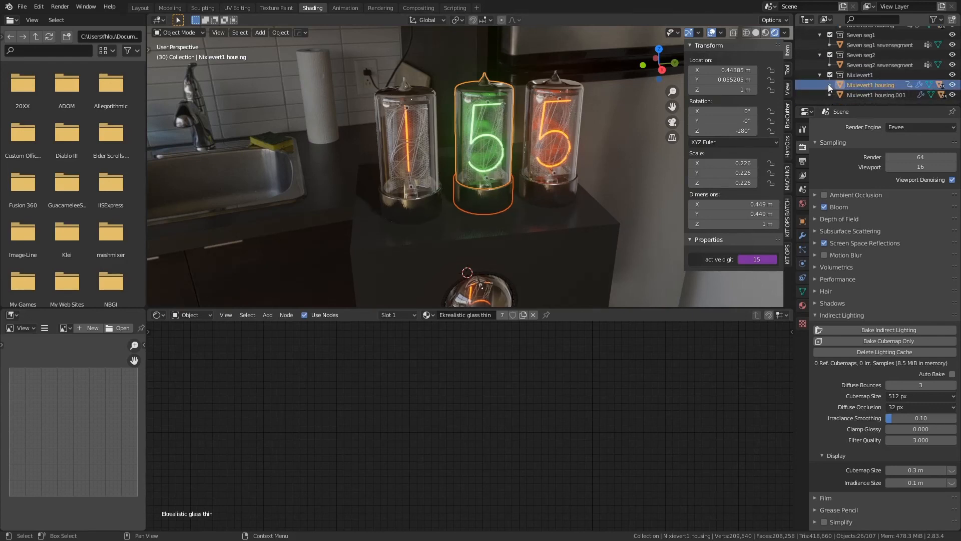
scroll(842, 93, "down", 5)
left_click(841, 54)
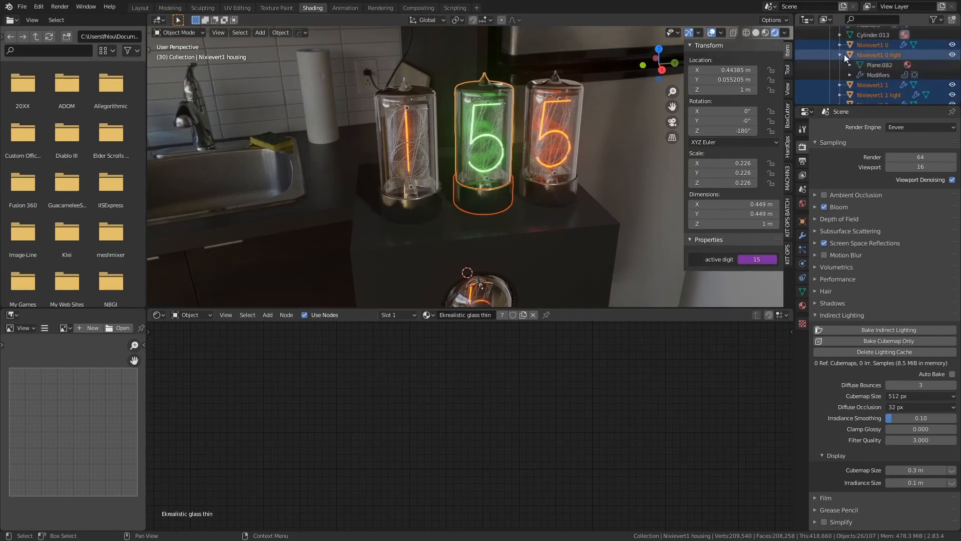
left_click(869, 67)
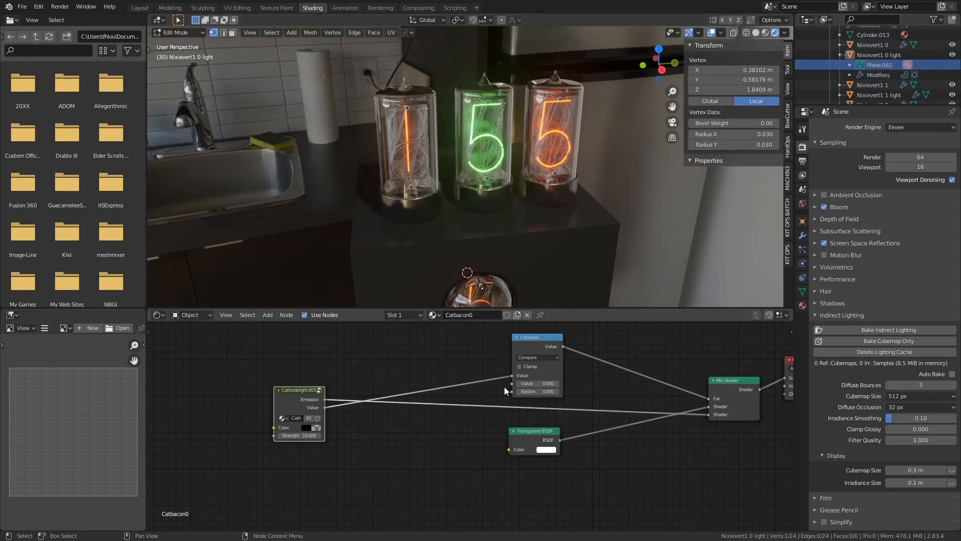
key("Home")
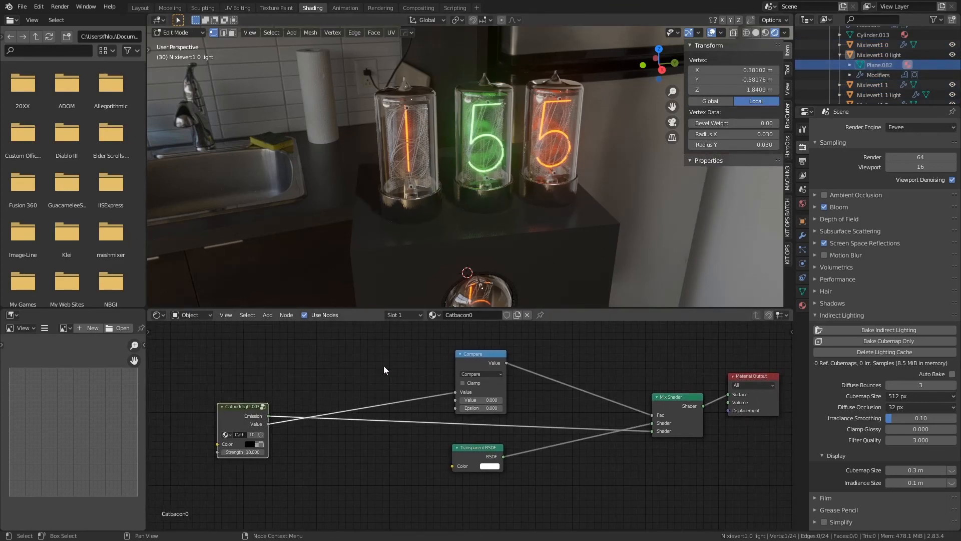
key("Tab")
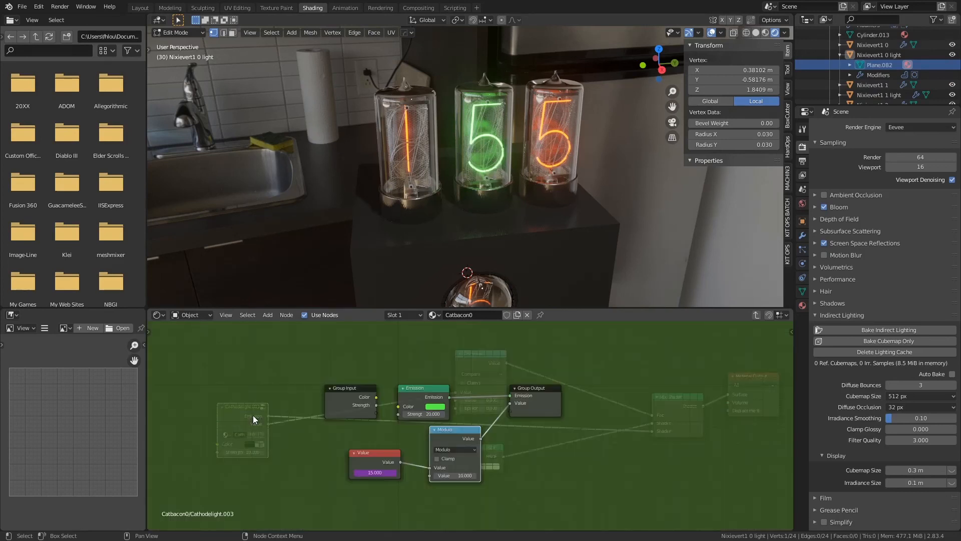
middle_click_drag(380, 387, 469, 373)
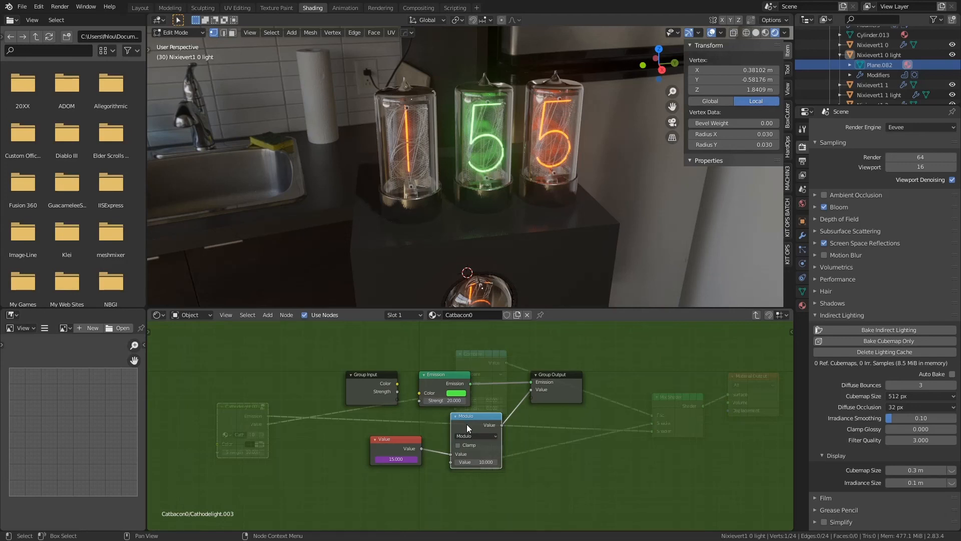
- Set the Modulo node's lower value to 6 in Cathodelight.003 and play the animation briefly to test the digit range
left_click(487, 462)
key("Return")
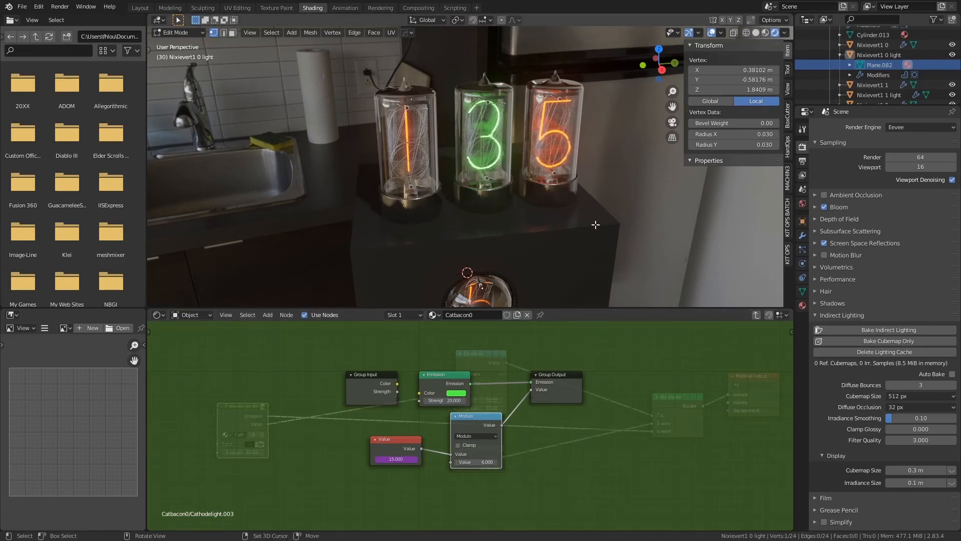
key("space")
key("space")
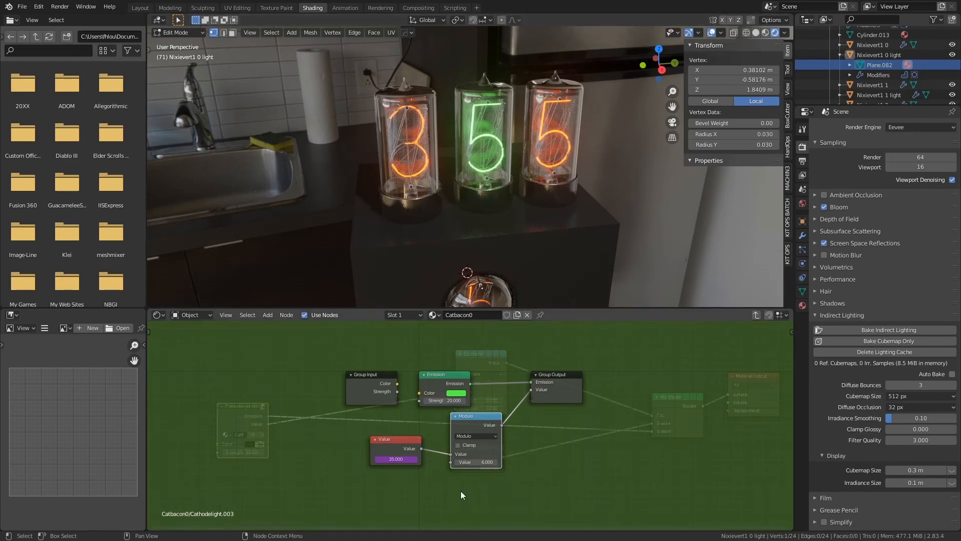
- Restore the Modulo node's lower value to 10 and leave the Cathodelight.003 group
left_click(471, 461)
type("1")
key("Return")
key("Tab")
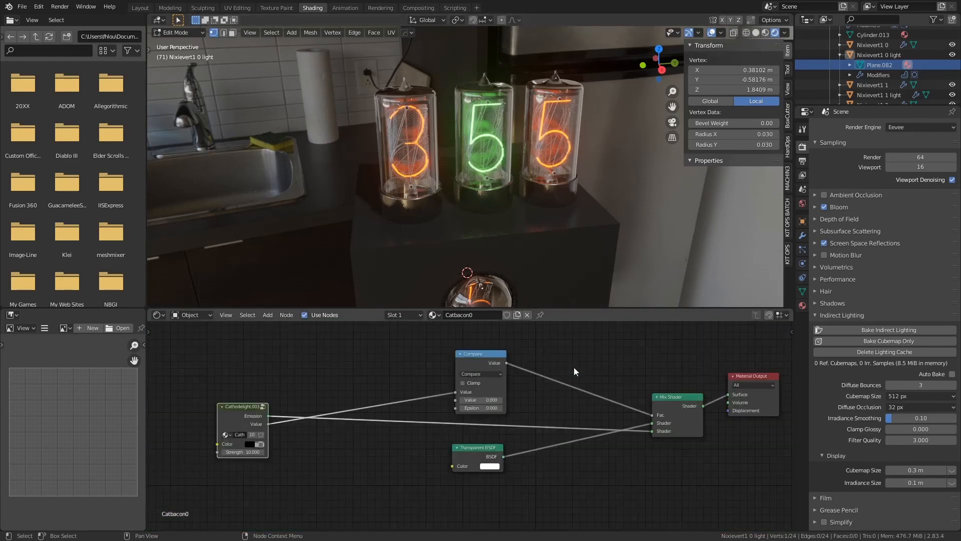
- Open the Cathodelight.001 group in the Nixievert0 0 light's Catvzero0 material and make its Emission color blue, hue about 0.65, saturation 1
key("l")
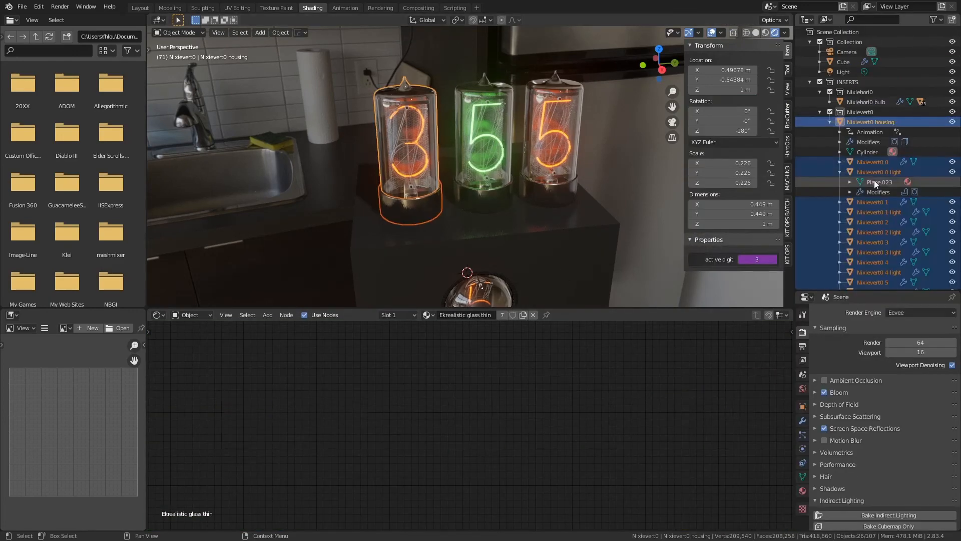
left_click(232, 422)
key("Tab")
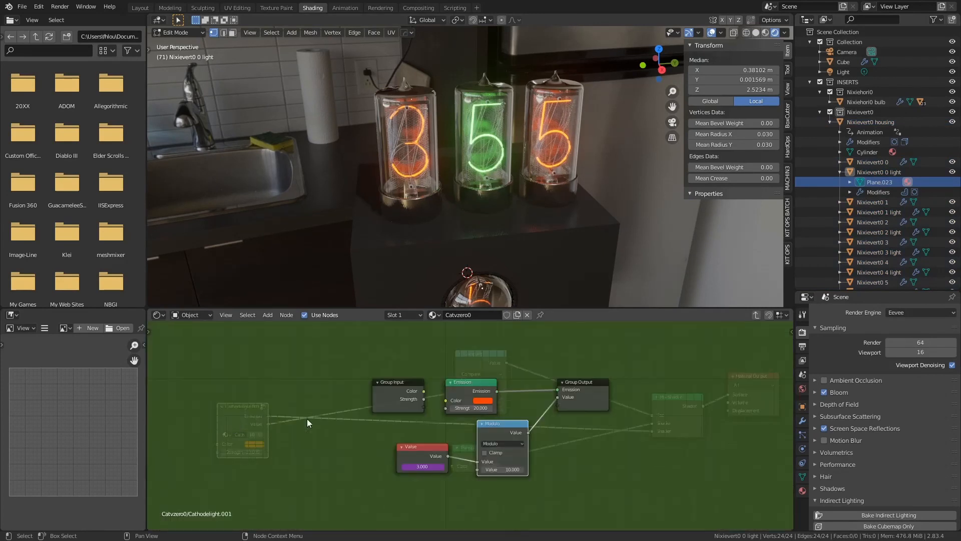
left_click(482, 401)
left_click(528, 326)
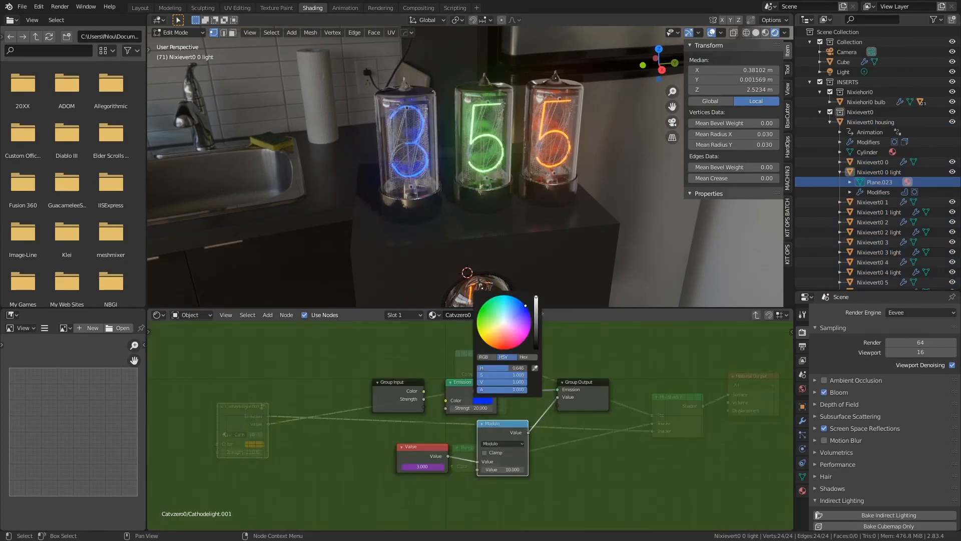
- Set the Modulo node's lower value to 8 in Cathodelight.001 and play the animation to check the blue tube's digits
mouse_move(499, 469)
left_mouse_down()
mouse_move(487, 469)
mouse_move(499, 468)
left_mouse_up()
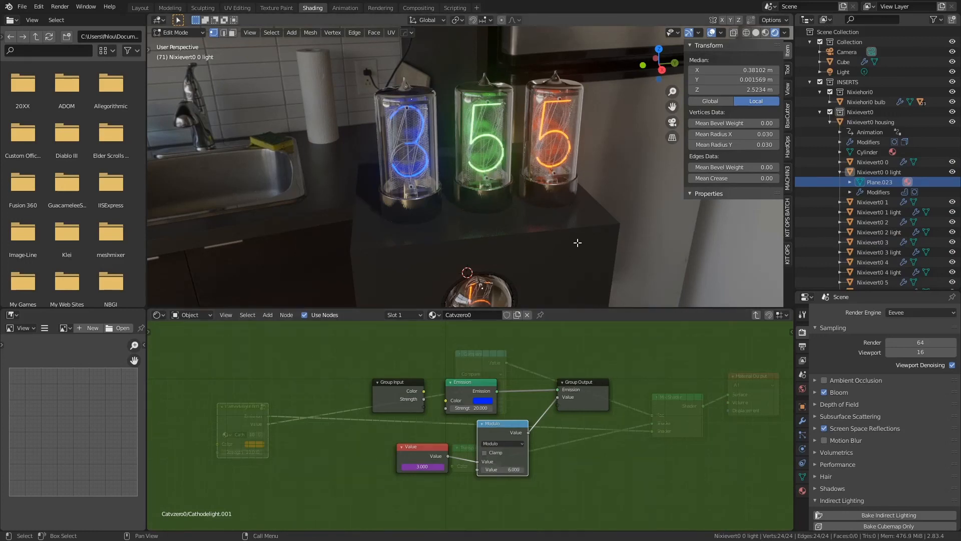
key("space")
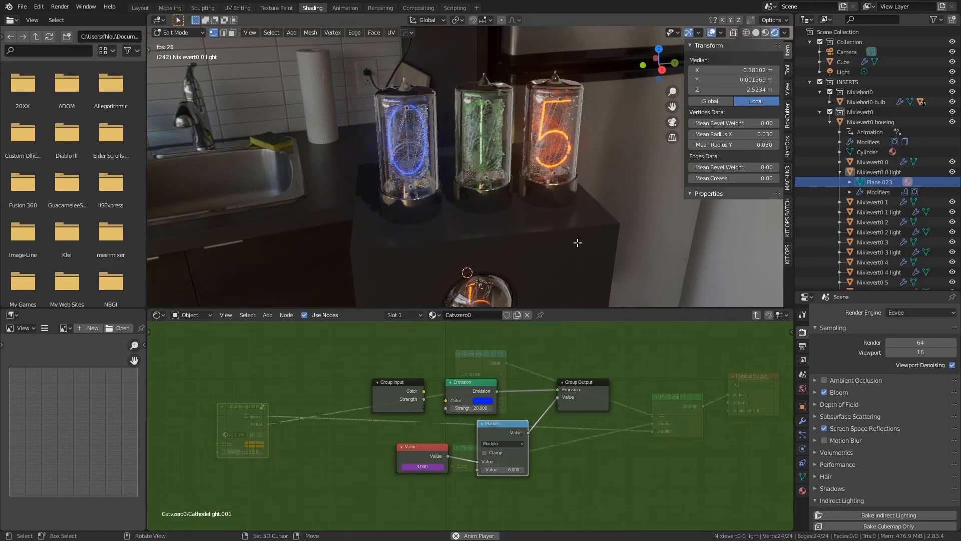
key("space")
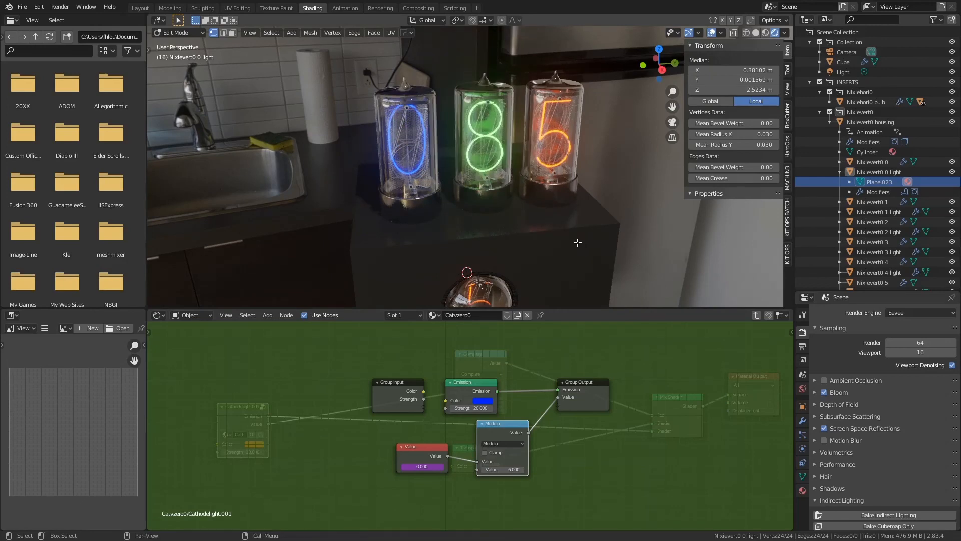
- Leave the Cathodelight.001 group and return to Object Mode with the three colored tubes viewed from the front
key("Tab")
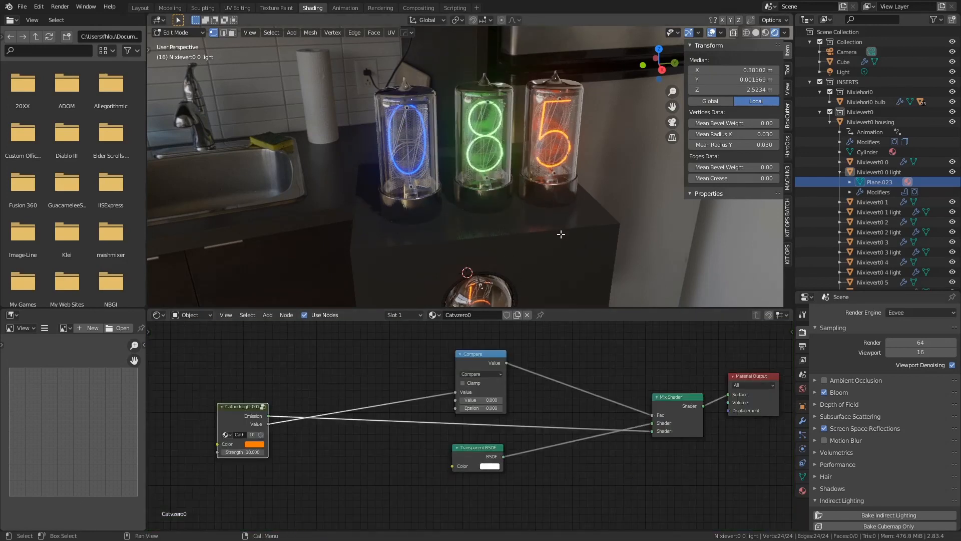
middle_click_drag(551, 225, 535, 225)
key("Tab")
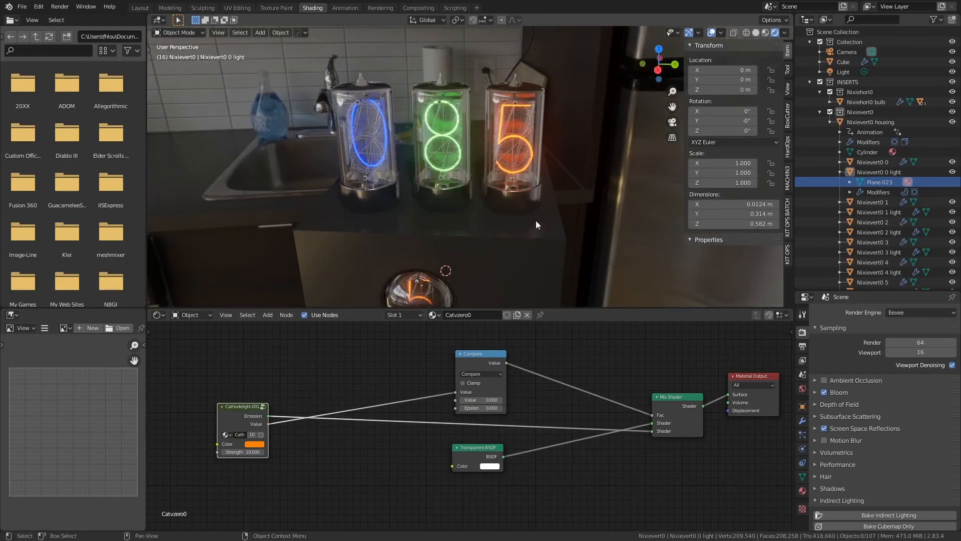